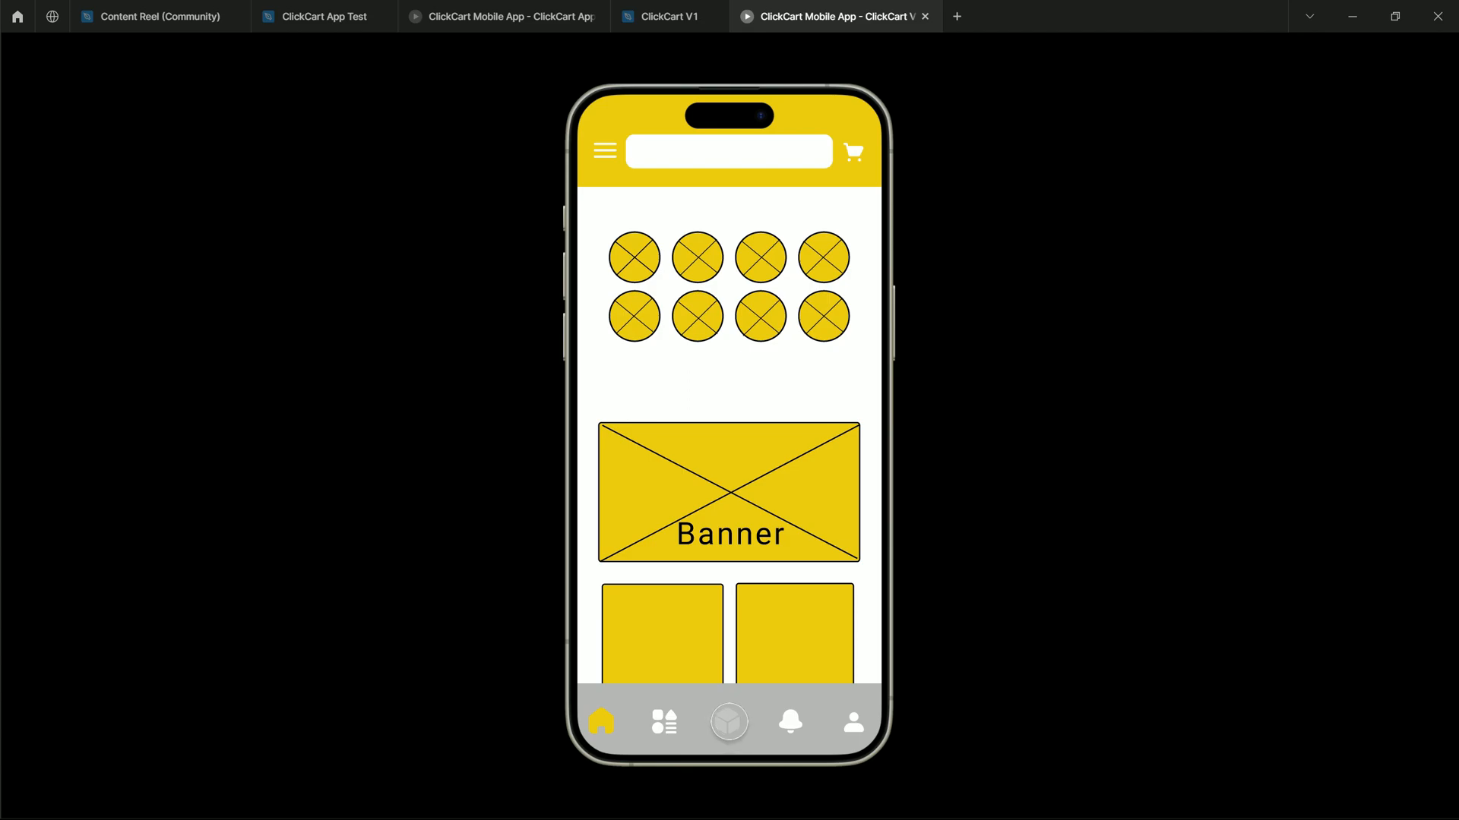
Step: Open the My Orders screen in the running prototype, and return to the ClickCart V1 design file
{"action": "left_click", "coordinate": [729, 722]}
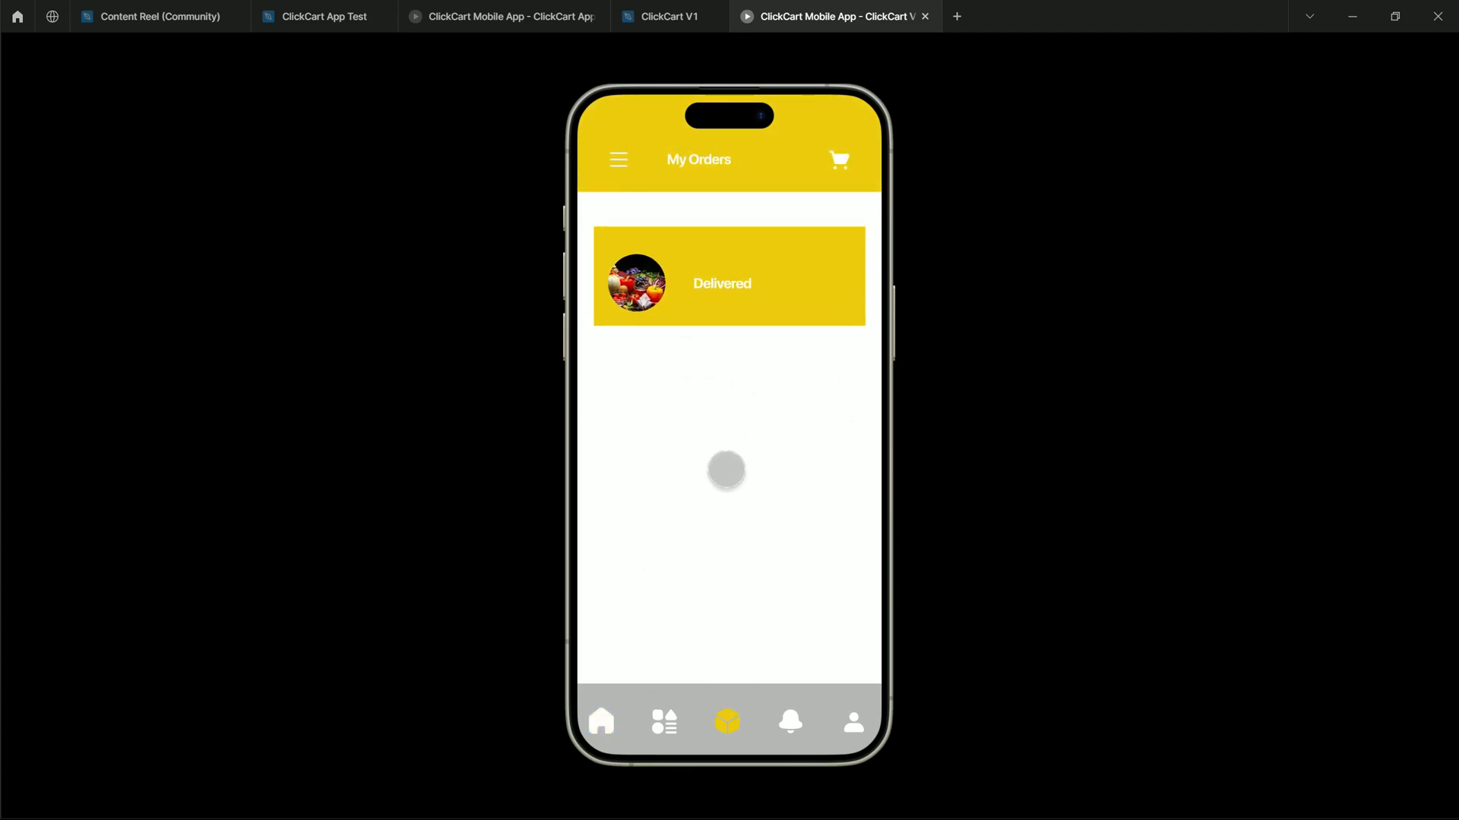
{"action": "key", "text": "ctrl+shift+Tab"}
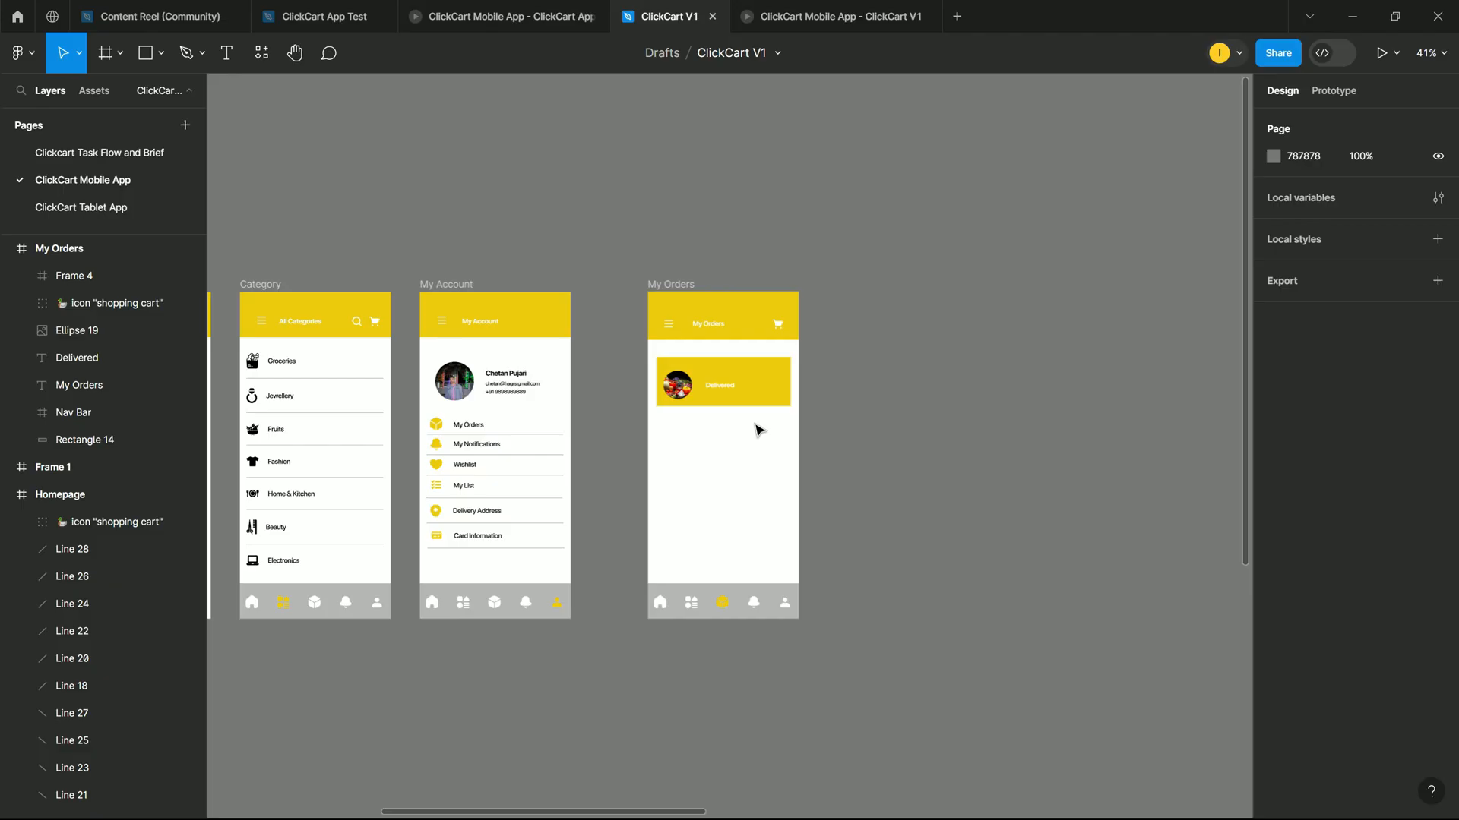
Step: Select the My Orders frame and open the Icons8 plugin
{"action": "left_click", "coordinate": [672, 285]}
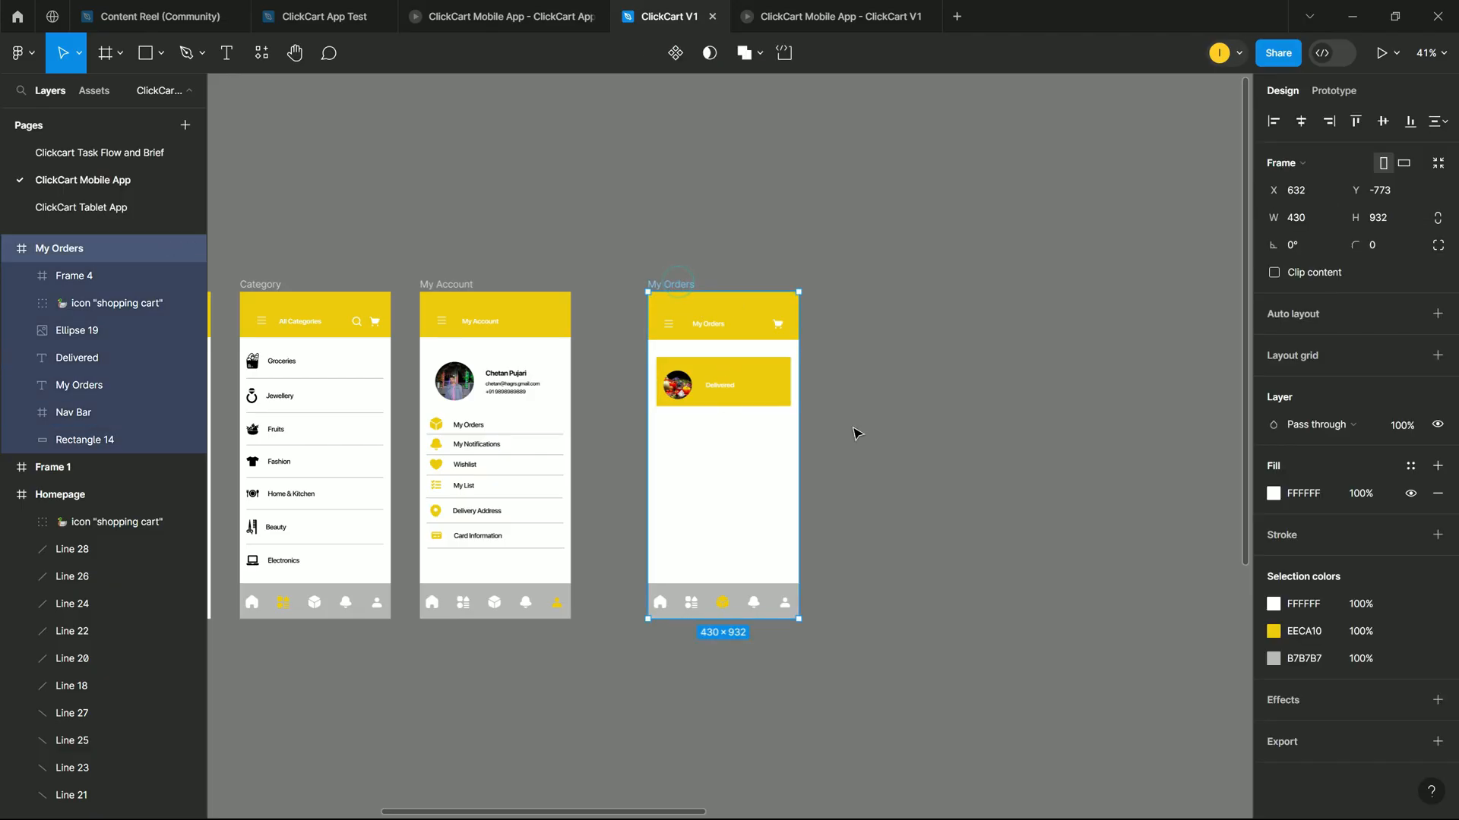
{"action": "scroll", "coordinate": [603, 809], "scroll_direction": "right", "scroll_amount": 3}
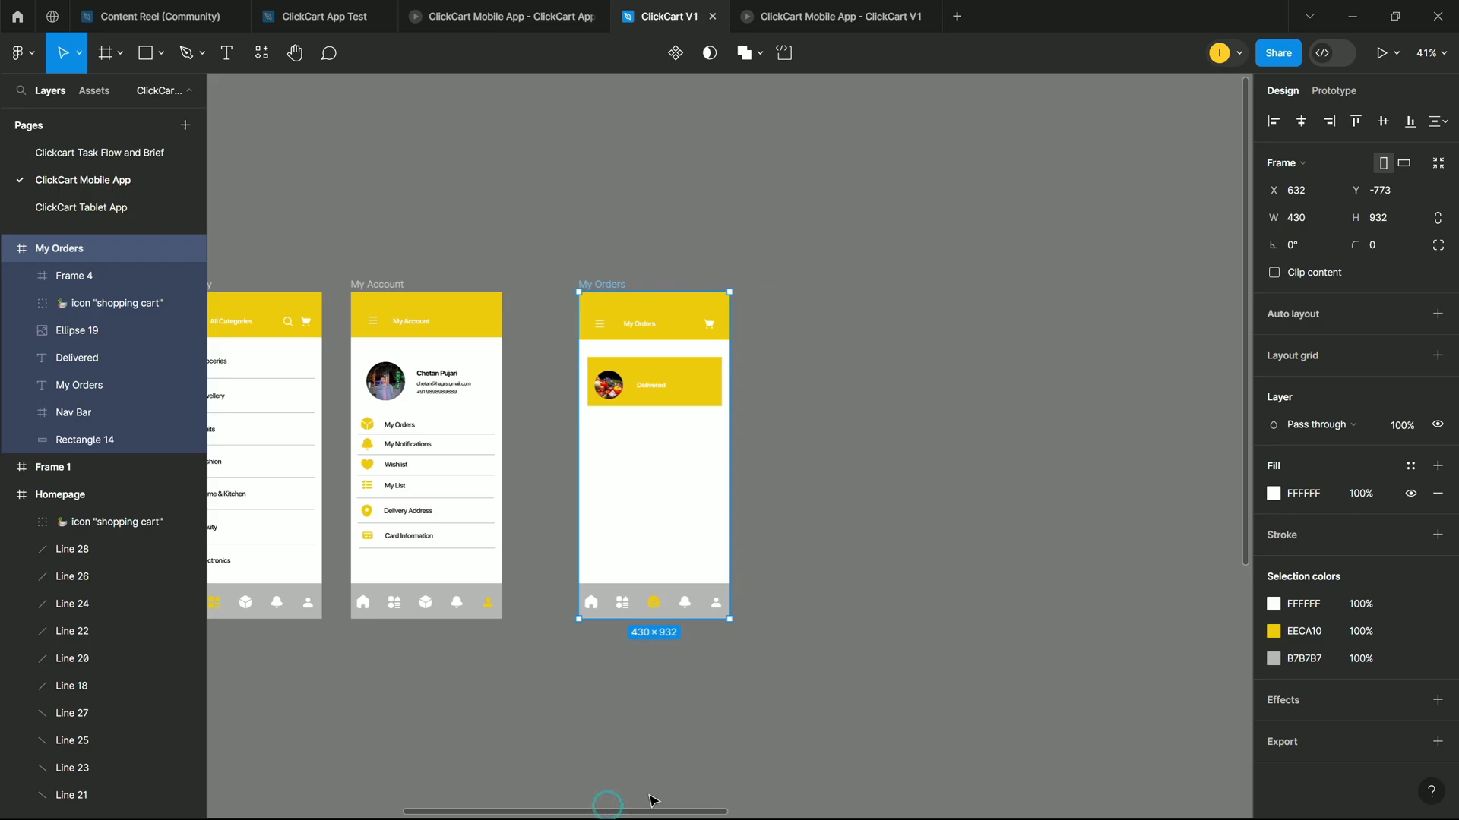
{"action": "scroll", "coordinate": [741, 686], "scroll_direction": "up", "scroll_amount": 5}
{"action": "scroll", "coordinate": [720, 570], "scroll_direction": "down", "scroll_amount": 5}
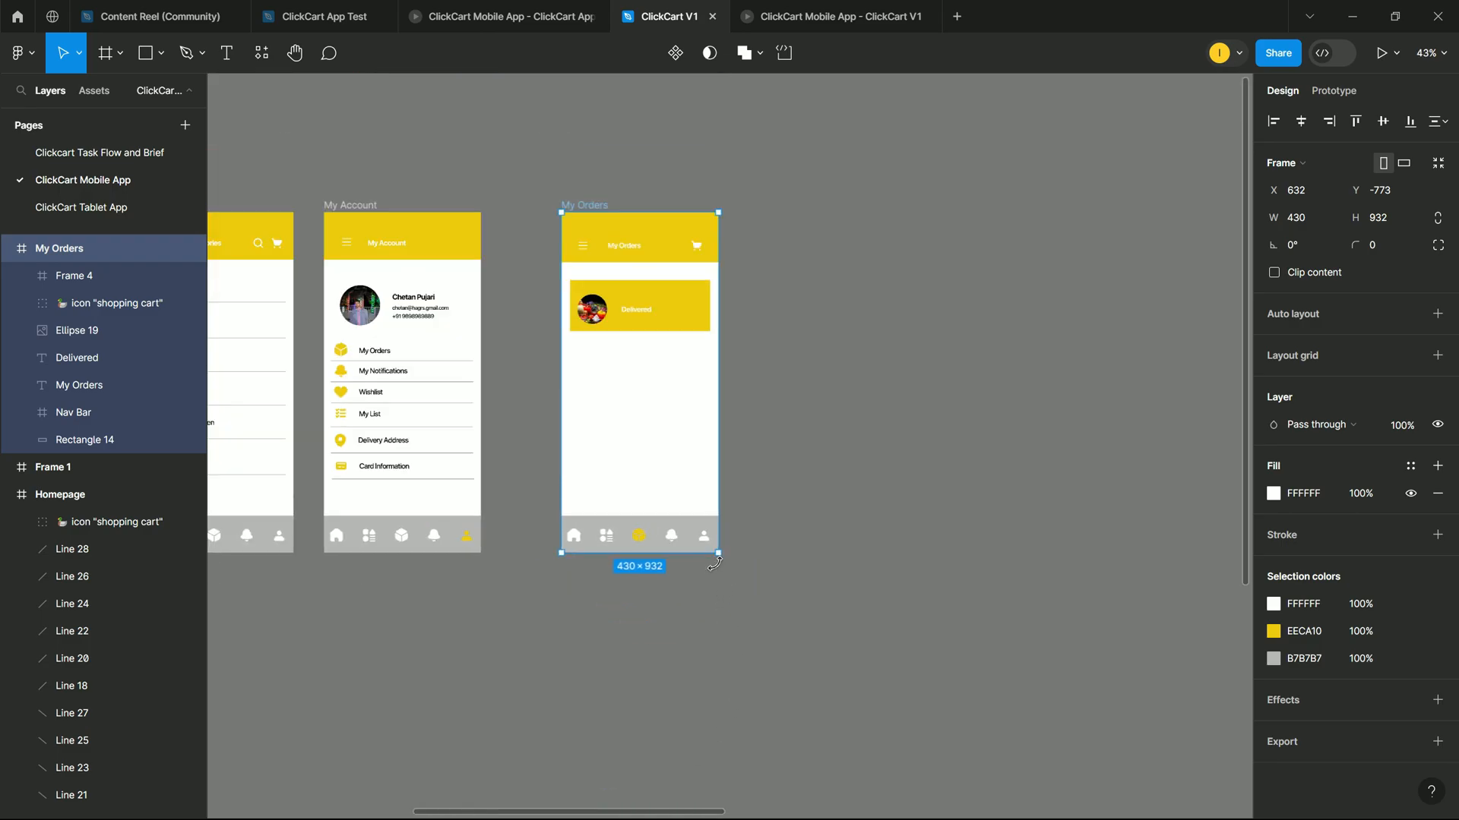
{"action": "scroll", "coordinate": [654, 485], "scroll_direction": "up", "scroll_amount": 2}
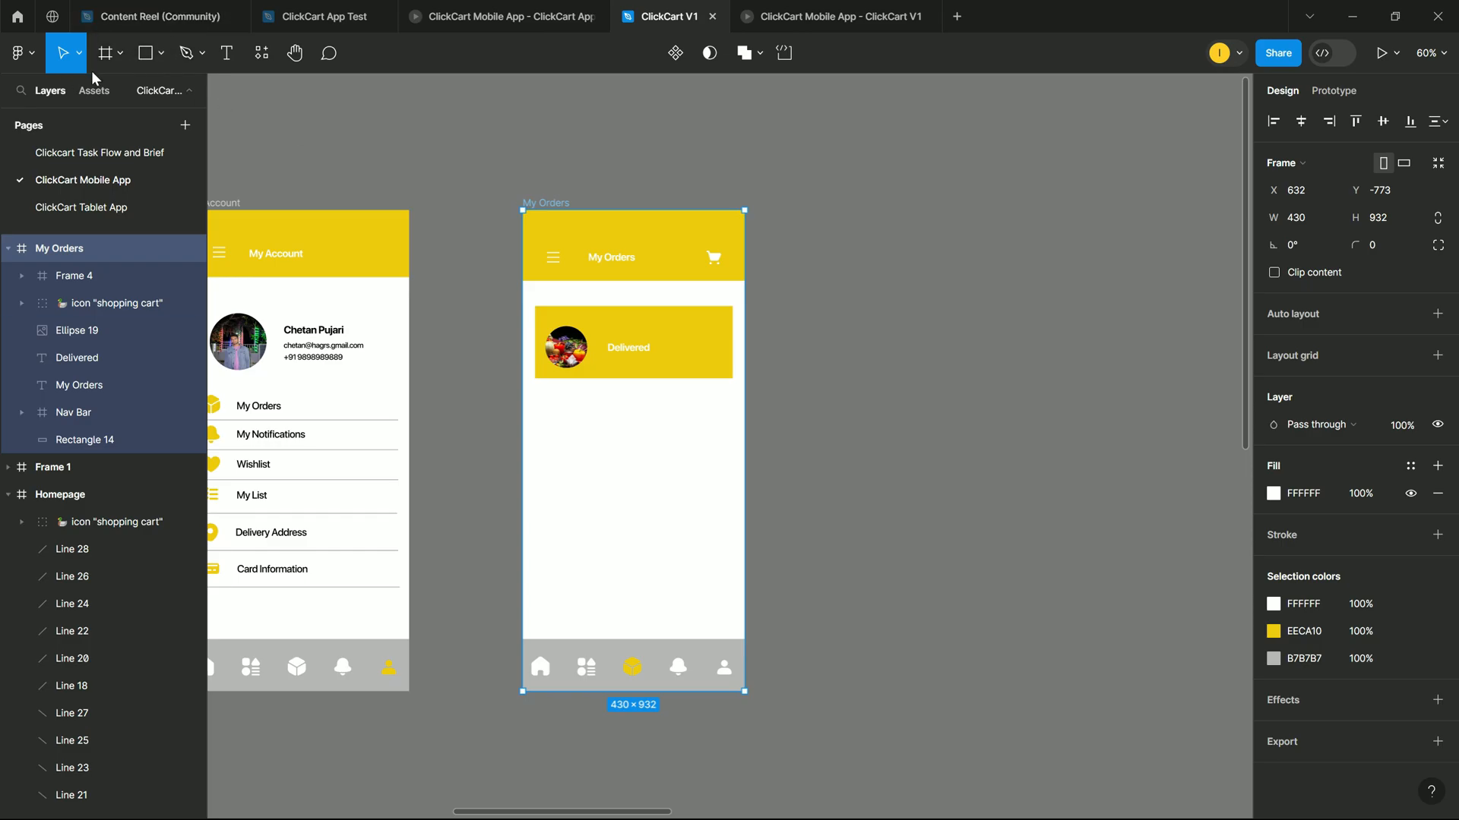
{"action": "left_click", "coordinate": [268, 52]}
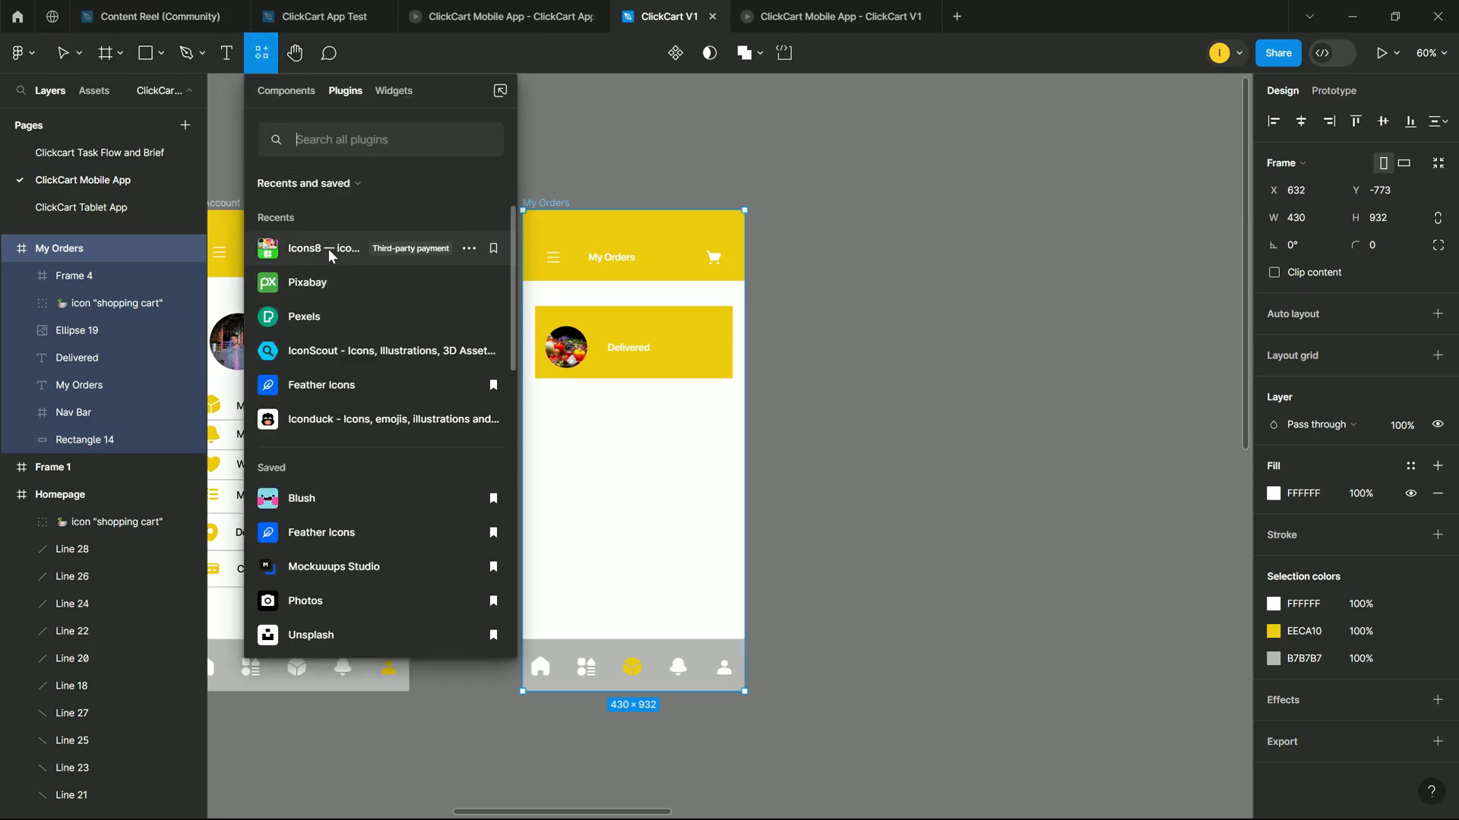
{"action": "left_click", "coordinate": [328, 249]}
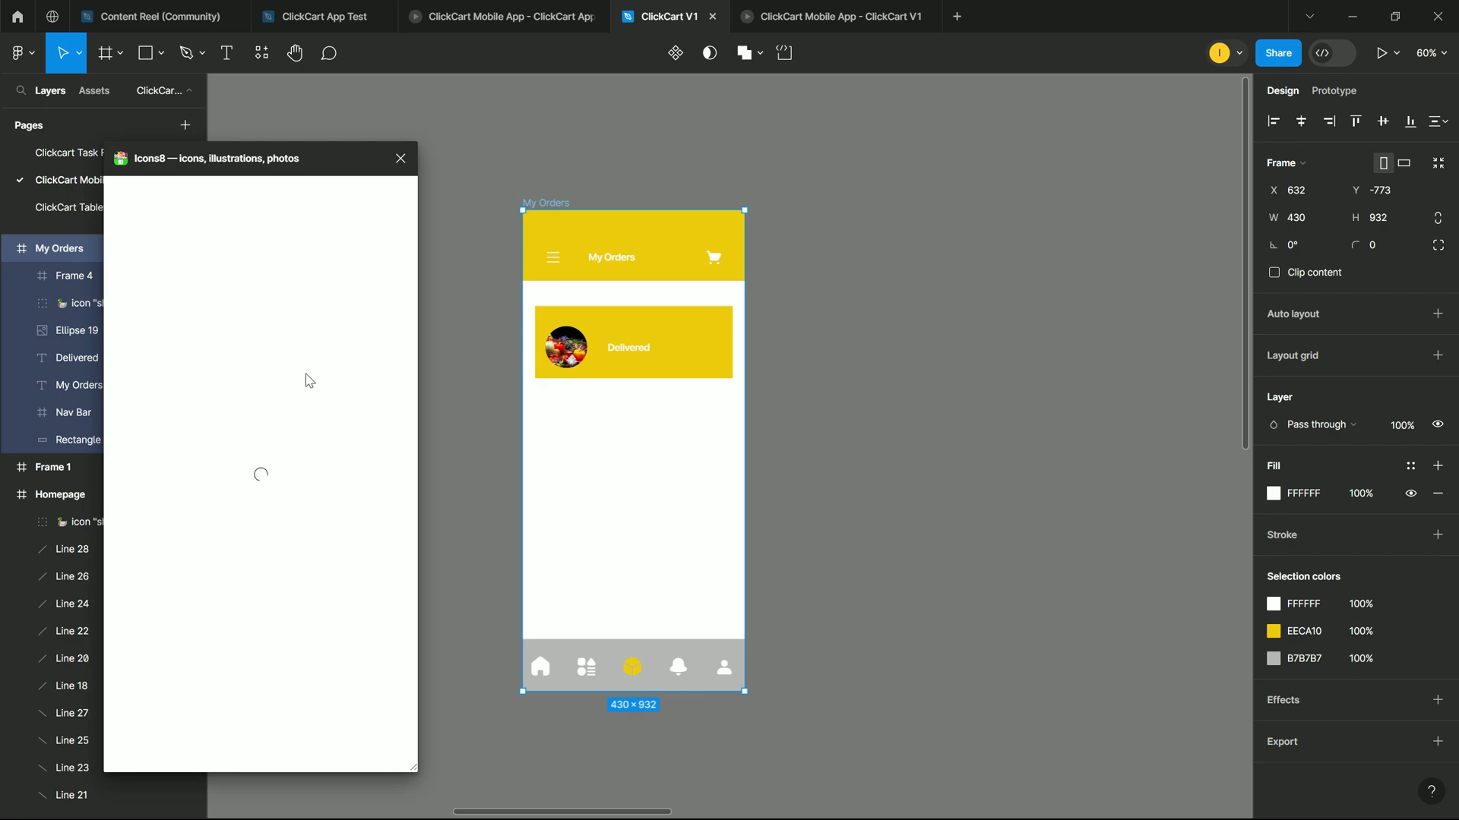
Step: Search the plugin for "cart", add the cart icon with a right arrow to the My Orders frame, and close the plugin
{"action": "left_click", "coordinate": [190, 229]}
{"action": "type", "text": "cart"}
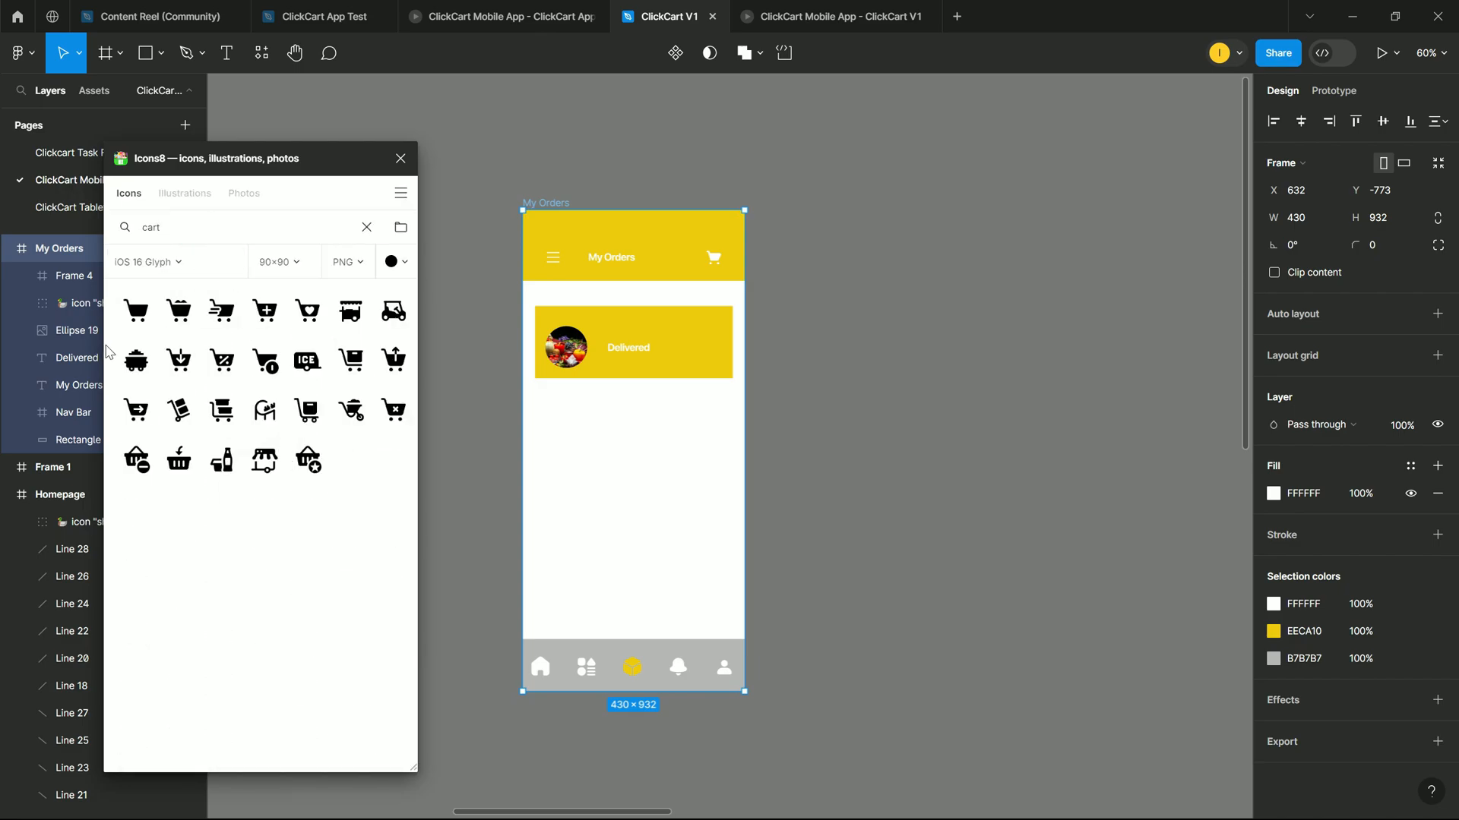
{"action": "left_click_drag", "start_coordinate": [139, 416], "coordinate": [722, 455]}
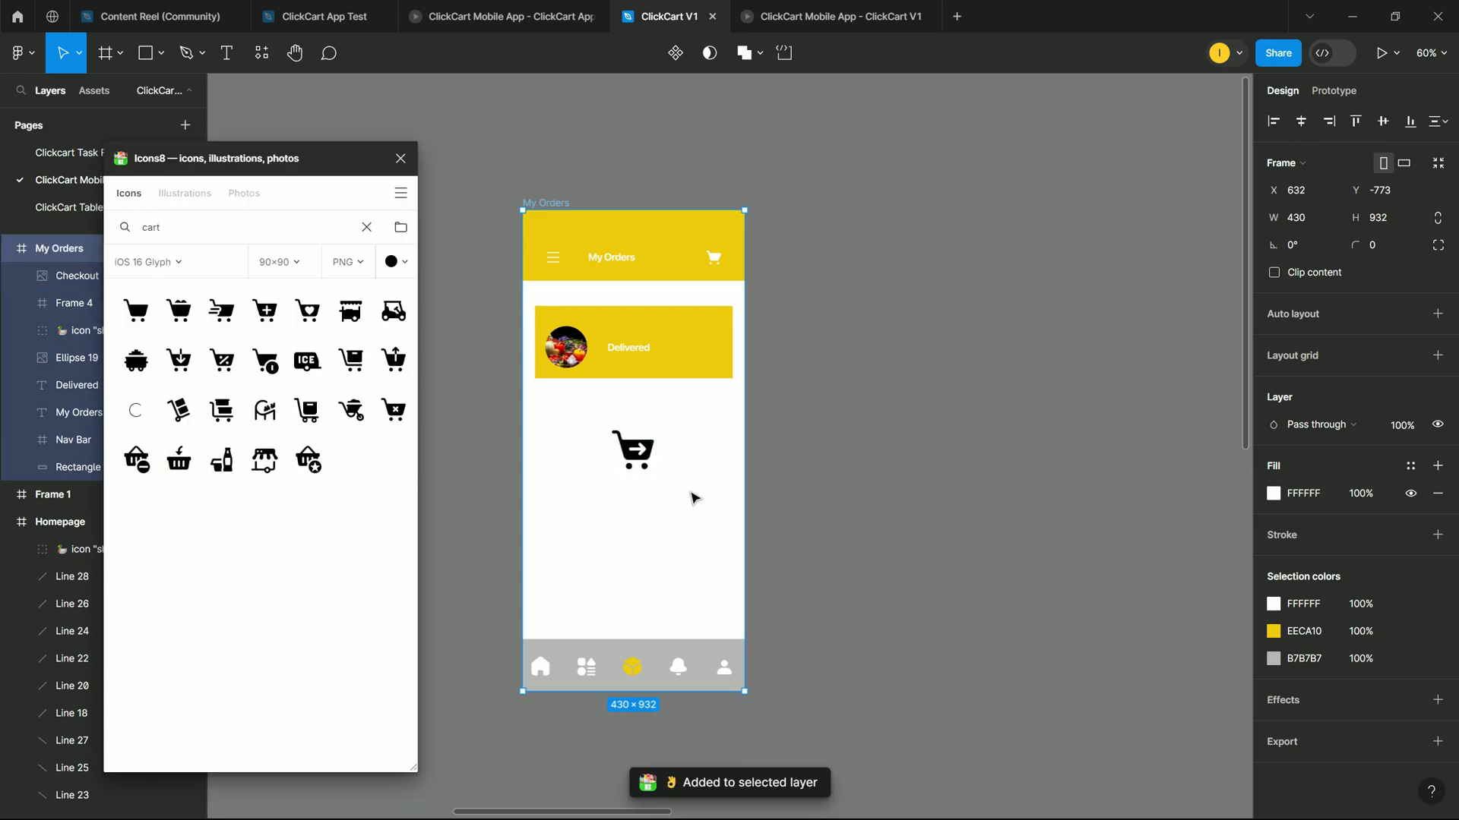
{"action": "scroll", "coordinate": [688, 492], "scroll_direction": "up", "scroll_amount": 5}
{"action": "scroll", "coordinate": [663, 464], "scroll_direction": "down", "scroll_amount": 5}
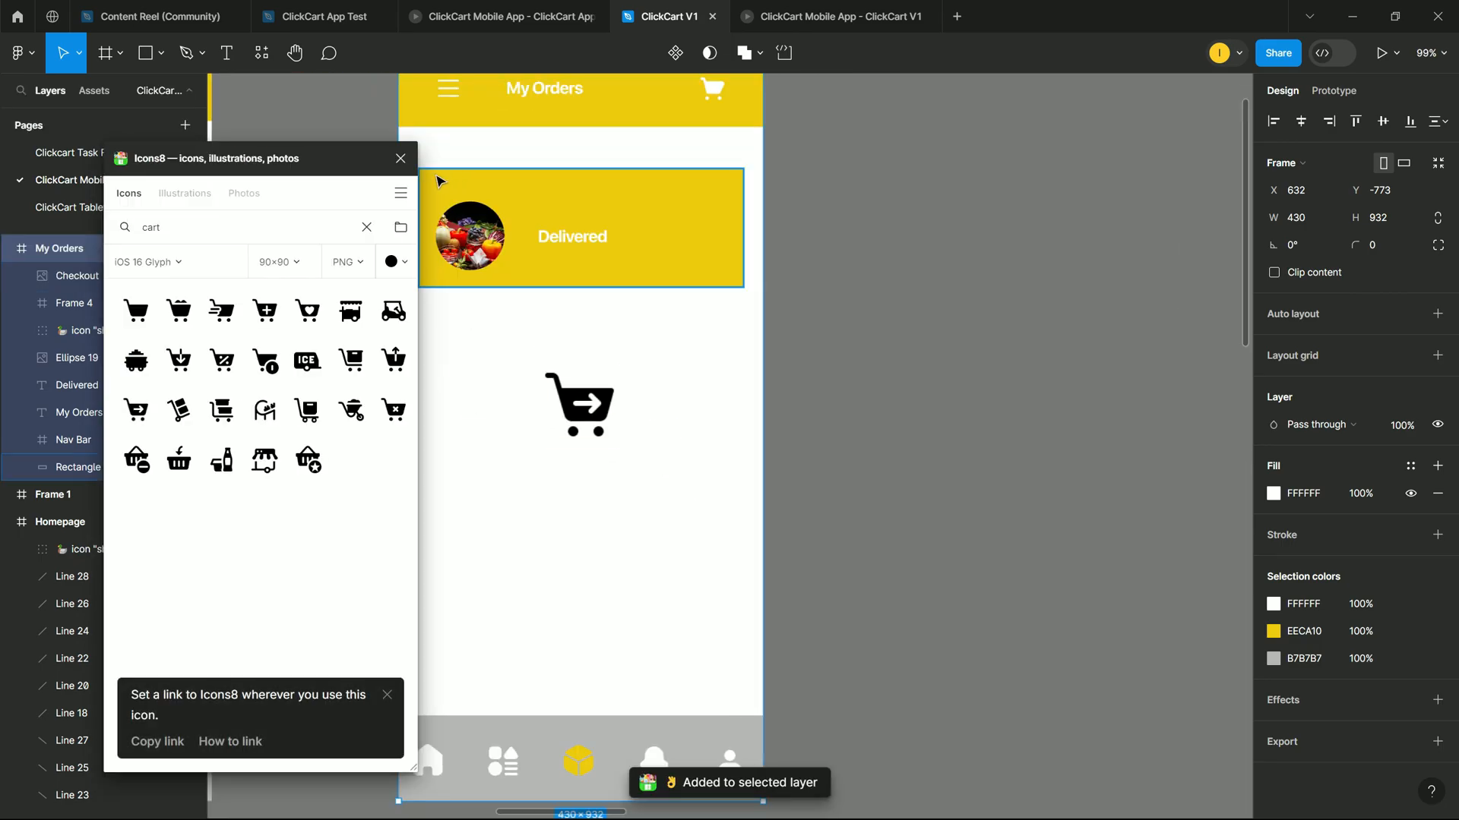
{"action": "left_click", "coordinate": [363, 262]}
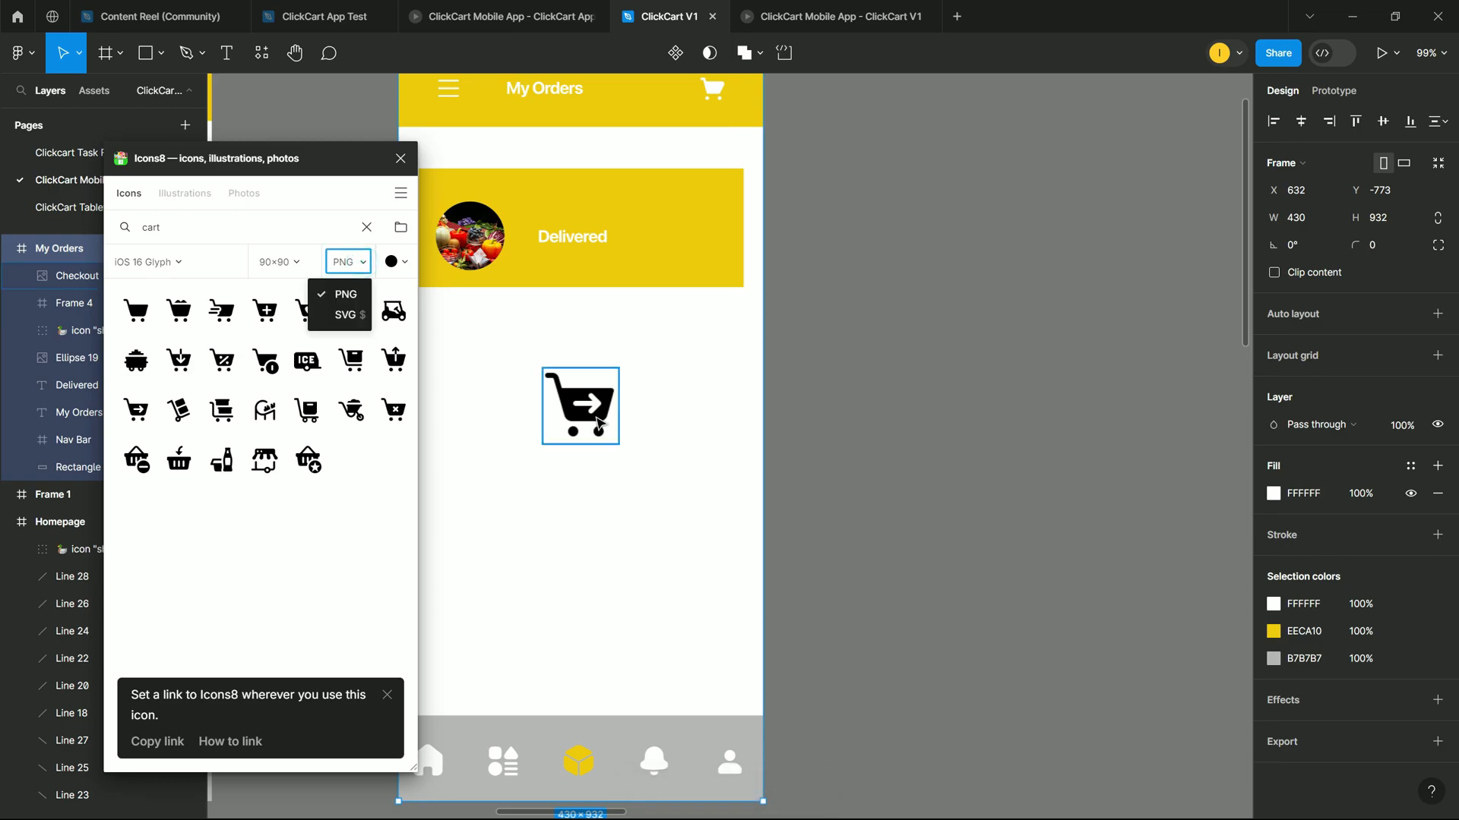
{"action": "left_click", "coordinate": [401, 158]}
Step: Examine the inserted cart icon's image quality up close and its placement in the My Orders frame
{"action": "scroll", "coordinate": [600, 399], "scroll_direction": "up", "scroll_amount": 1}
{"action": "scroll", "coordinate": [589, 357], "scroll_direction": "down", "scroll_amount": 5}
{"action": "scroll", "coordinate": [600, 312], "scroll_direction": "up", "scroll_amount": 6}
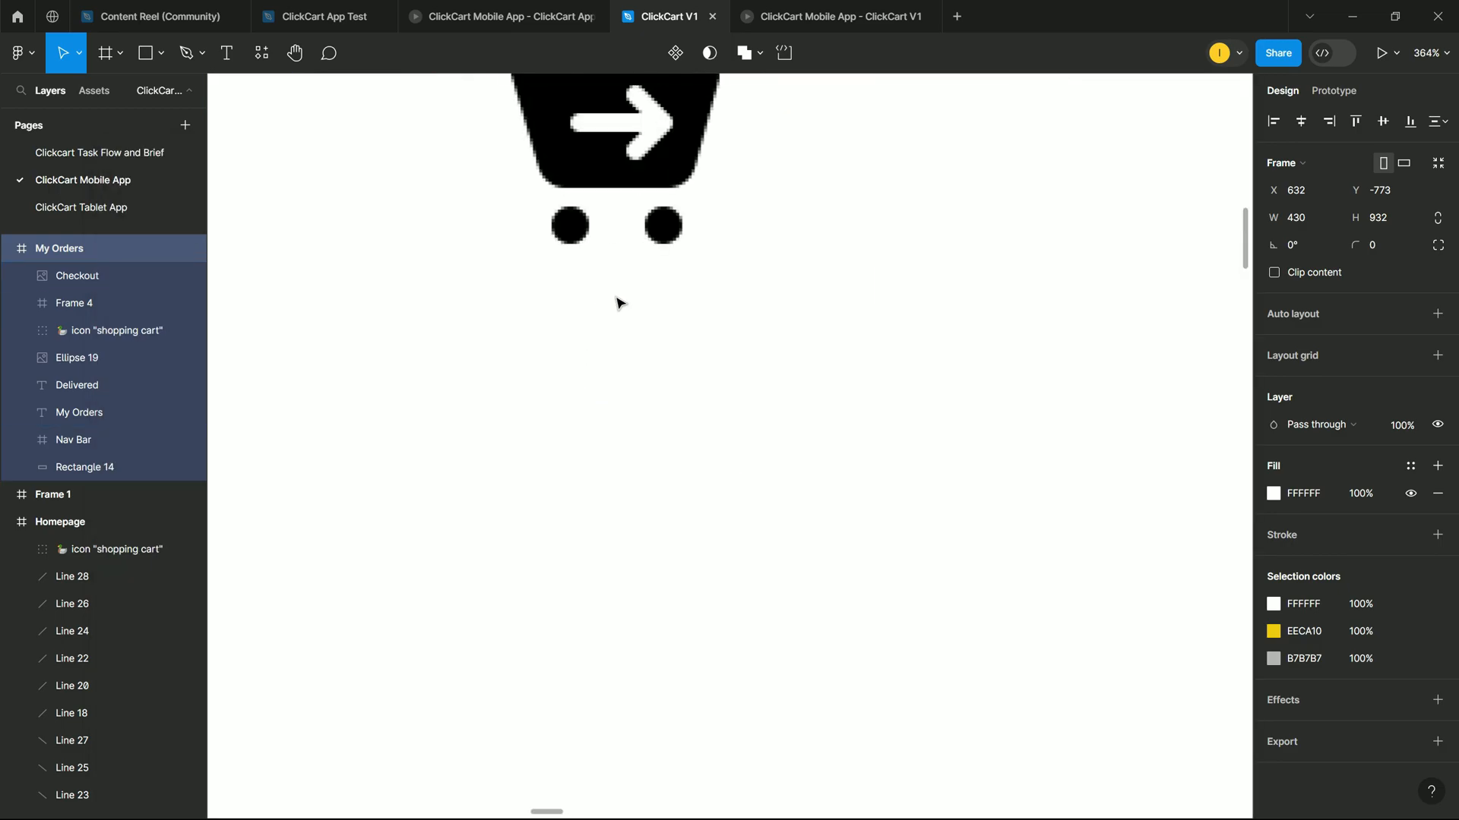
{"action": "scroll", "coordinate": [619, 319], "scroll_direction": "up", "scroll_amount": 6}
{"action": "scroll", "coordinate": [669, 371], "scroll_direction": "down", "scroll_amount": 4}
{"action": "scroll", "coordinate": [671, 368], "scroll_direction": "up", "scroll_amount": 6}
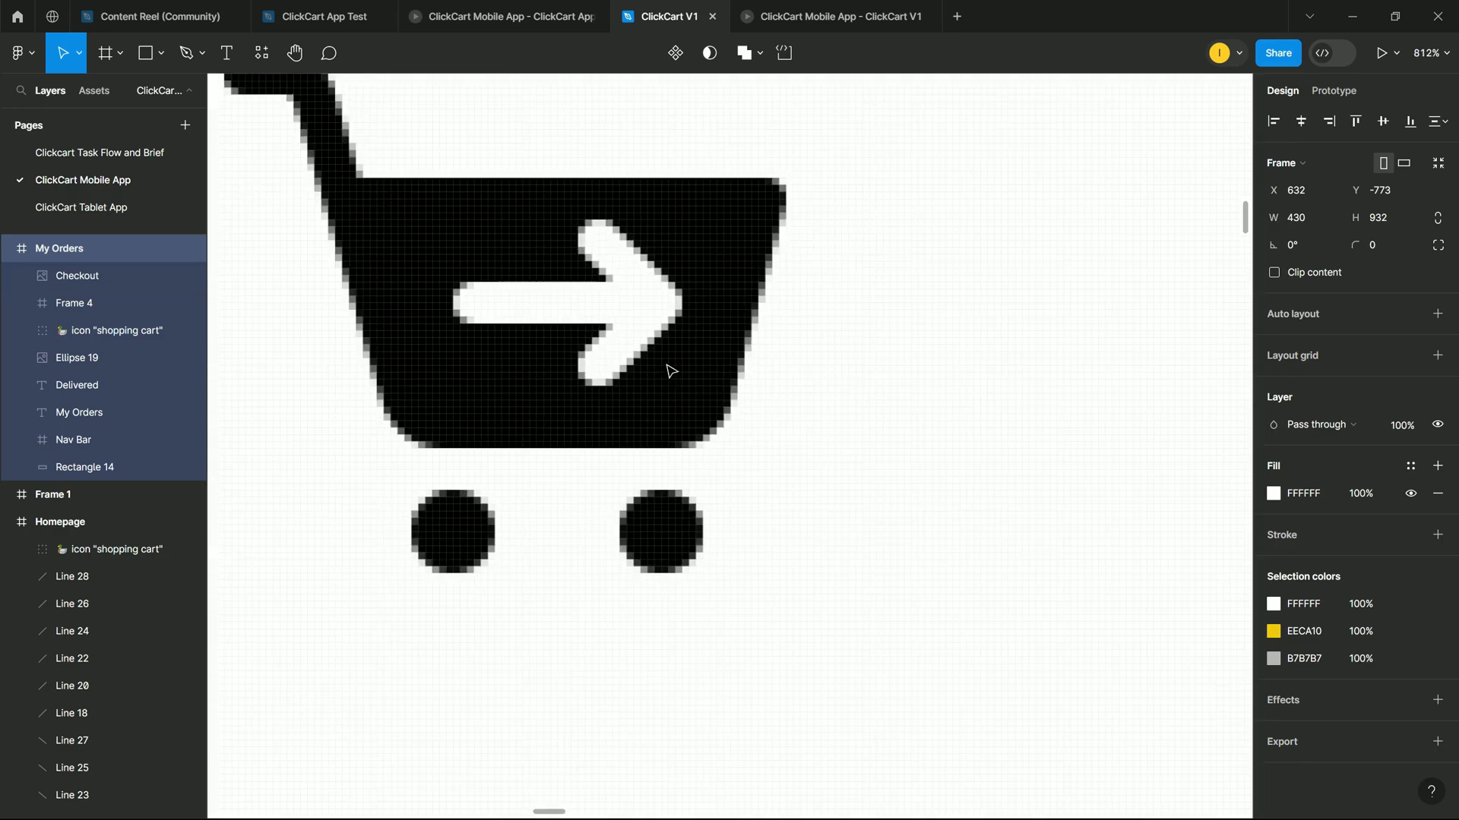
{"action": "scroll", "coordinate": [730, 413], "scroll_direction": "down", "scroll_amount": 5}
{"action": "scroll", "coordinate": [729, 414], "scroll_direction": "down", "scroll_amount": 5}
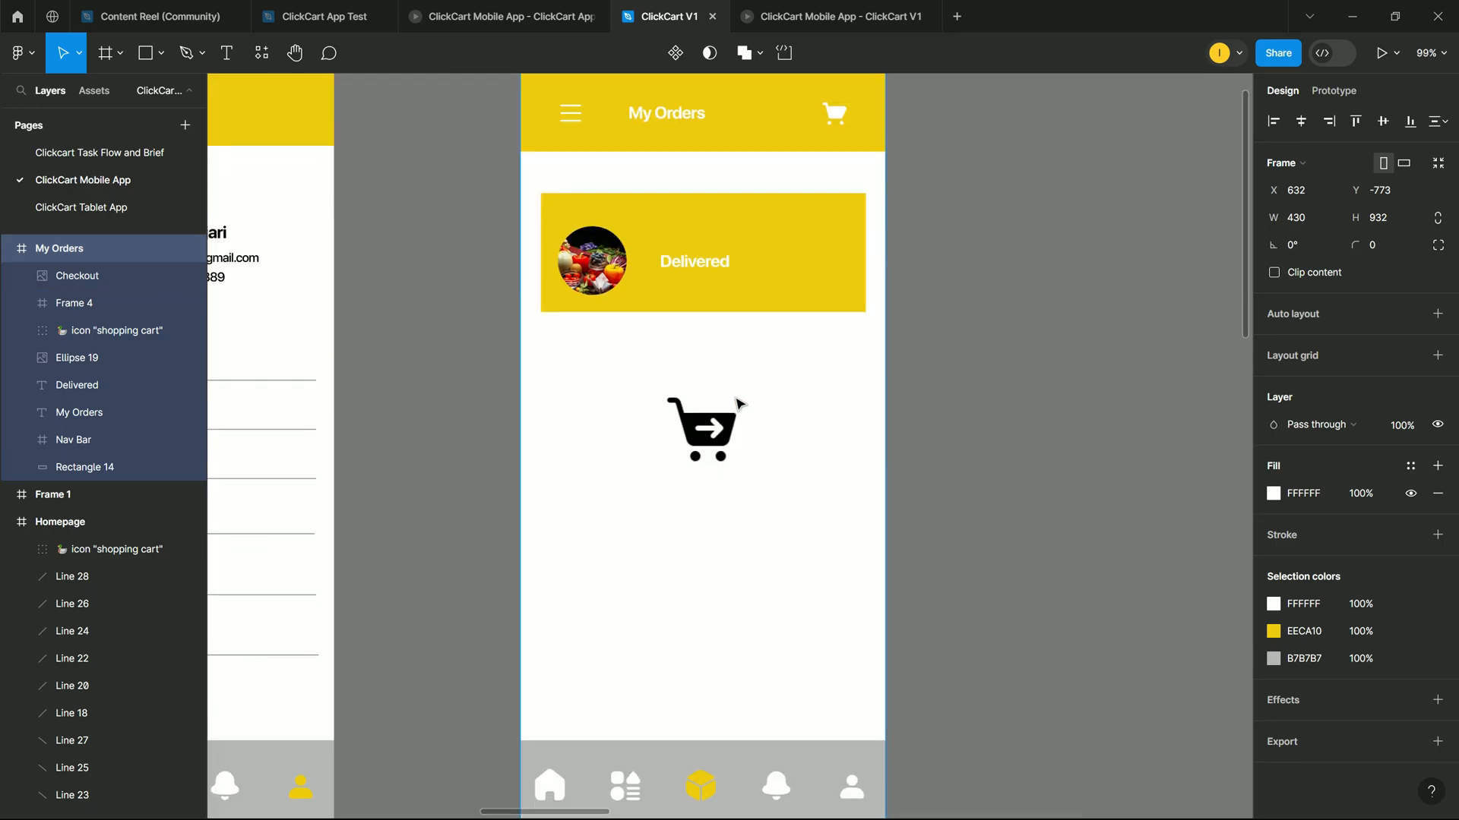
{"action": "scroll", "coordinate": [736, 407], "scroll_direction": "down", "scroll_amount": 2}
{"action": "scroll", "coordinate": [906, 354], "scroll_direction": "down", "scroll_amount": 1}
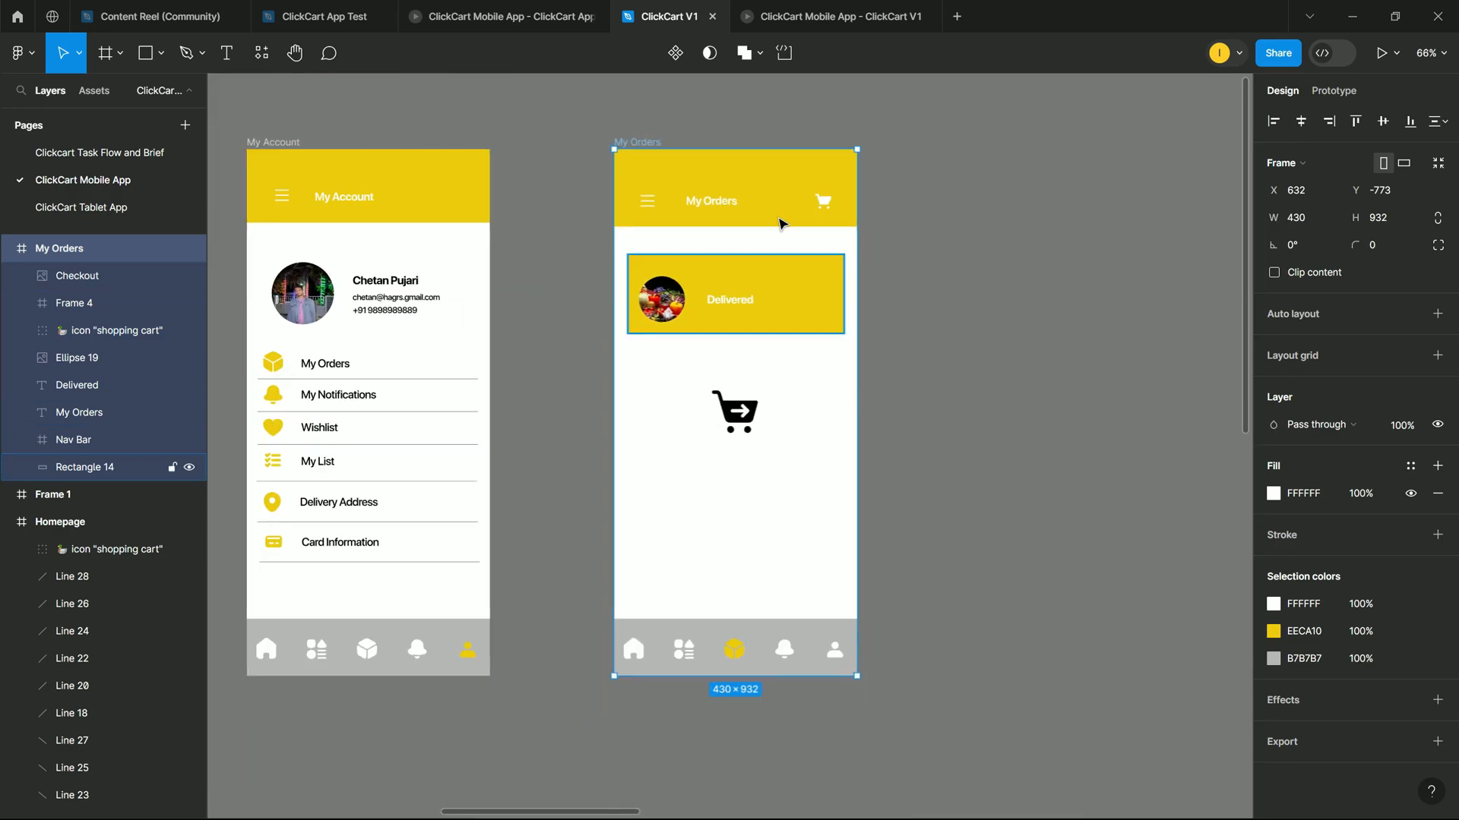
Step: Duplicate the My Orders frame three times in a row to its right
{"action": "left_click_drag", "start_coordinate": [619, 815], "coordinate": [639, 813]}
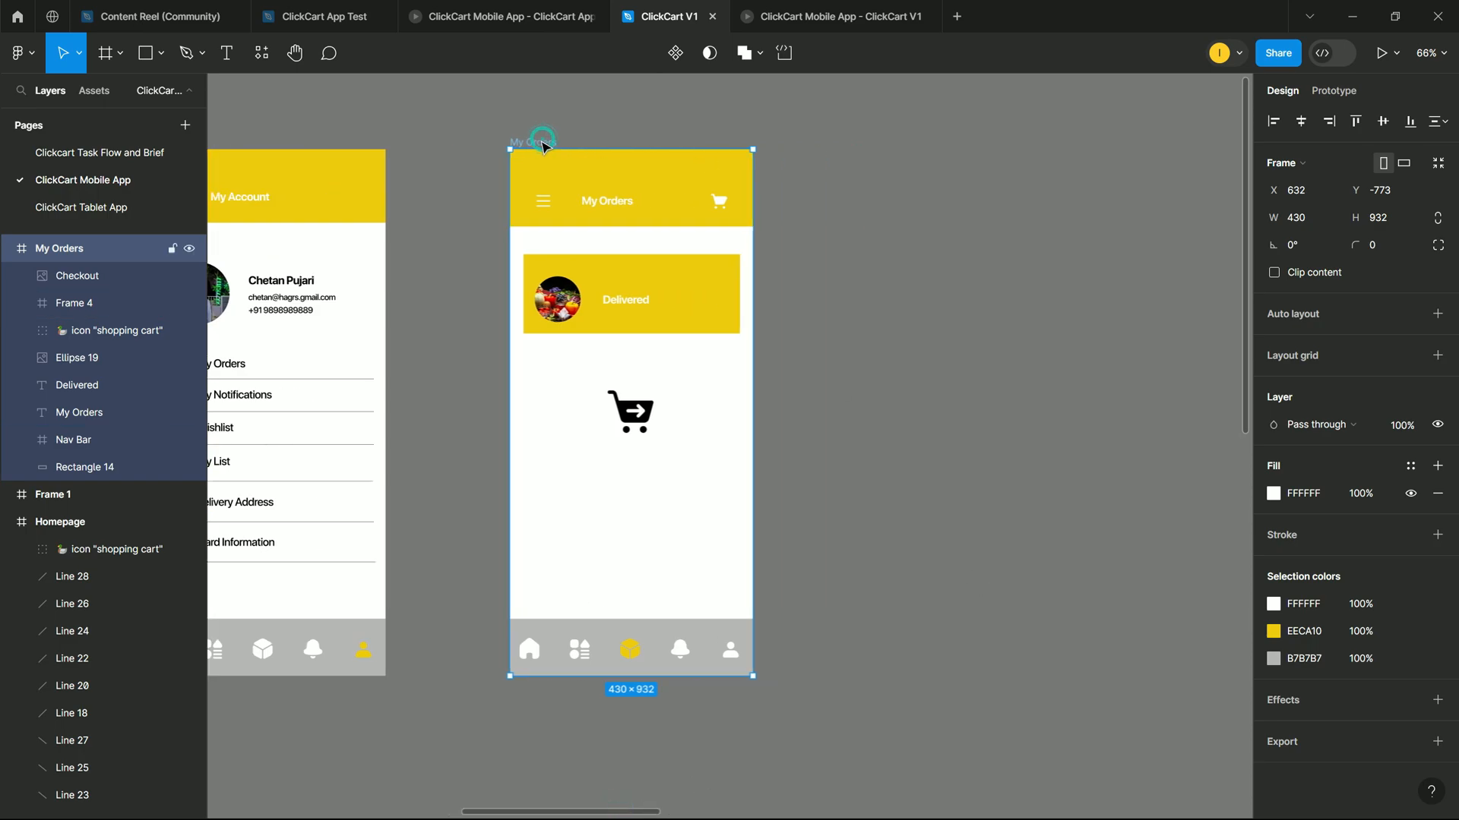
{"action": "left_click_drag", "start_coordinate": [545, 145], "coordinate": [851, 146]}
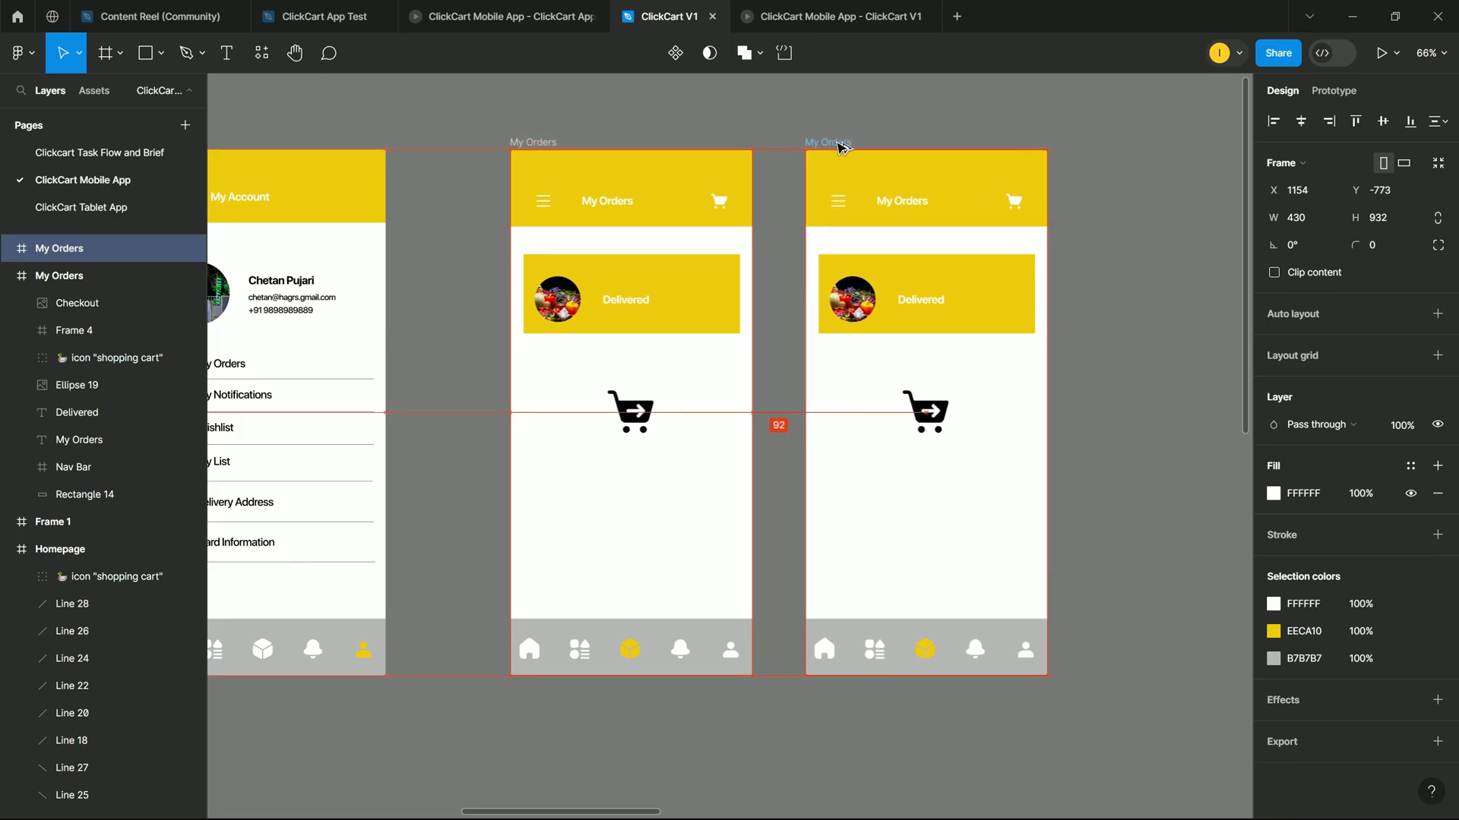
{"action": "left_click_drag", "start_coordinate": [518, 811], "coordinate": [585, 809]}
{"action": "left_click_drag", "start_coordinate": [498, 141], "coordinate": [790, 142]}
{"action": "left_click_drag", "start_coordinate": [777, 140], "coordinate": [1069, 149]}
{"action": "scroll", "coordinate": [979, 269], "scroll_direction": "down", "scroll_amount": 3}
Step: Rename the first two My Orders frames as "My Orders Ani 1" and "My Orders Ani 2"
{"action": "left_click", "coordinate": [446, 383]}
{"action": "left_click", "coordinate": [531, 190]}
{"action": "double_click", "coordinate": [532, 190]}
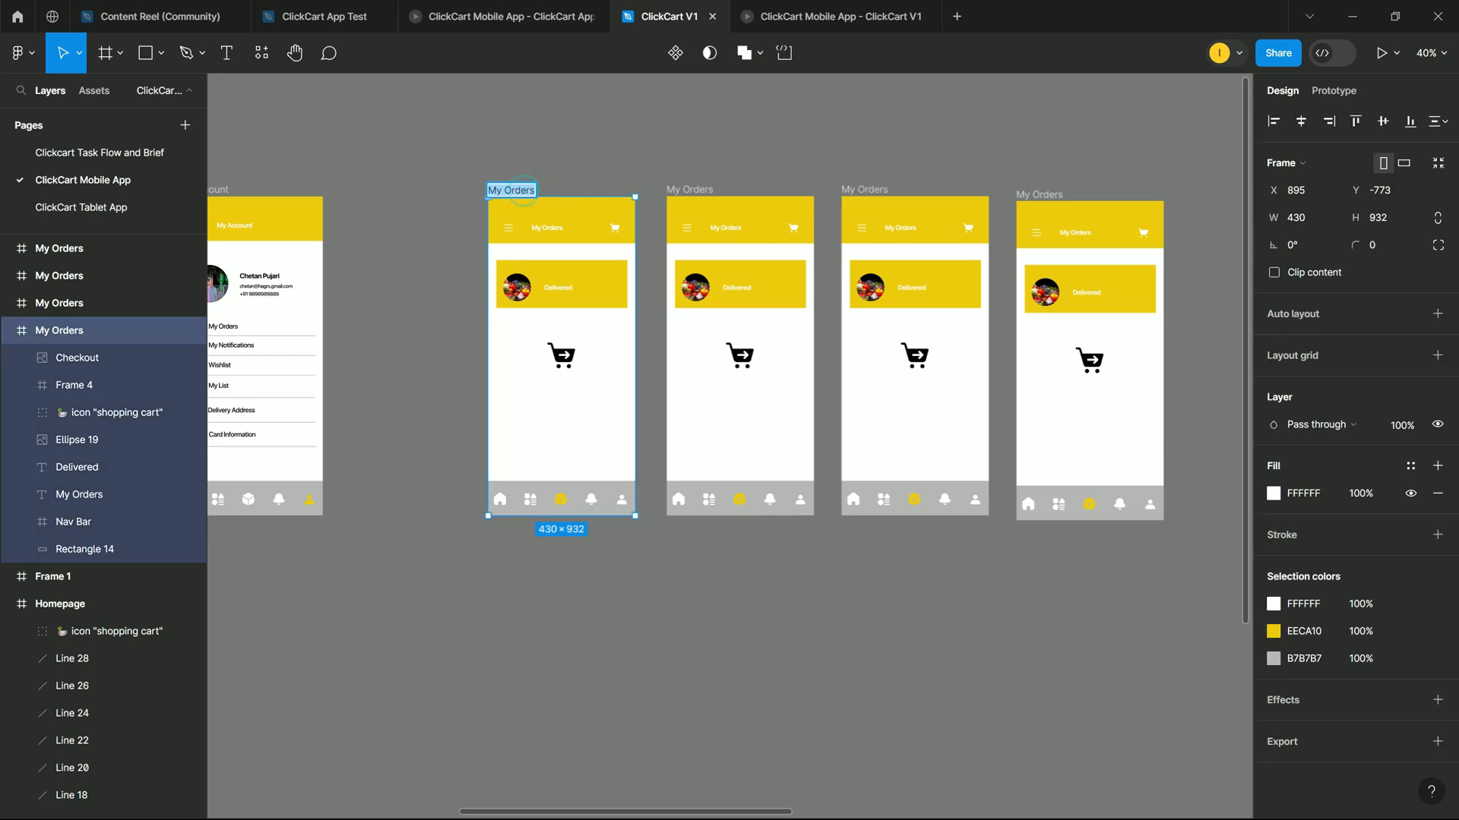
{"action": "key", "text": "Left"}
{"action": "type", "text": "anA"}
{"action": "double_click", "coordinate": [712, 191]}
{"action": "type", "text": "My Orders Ani 1"}
{"action": "key", "text": "BackSpace"}
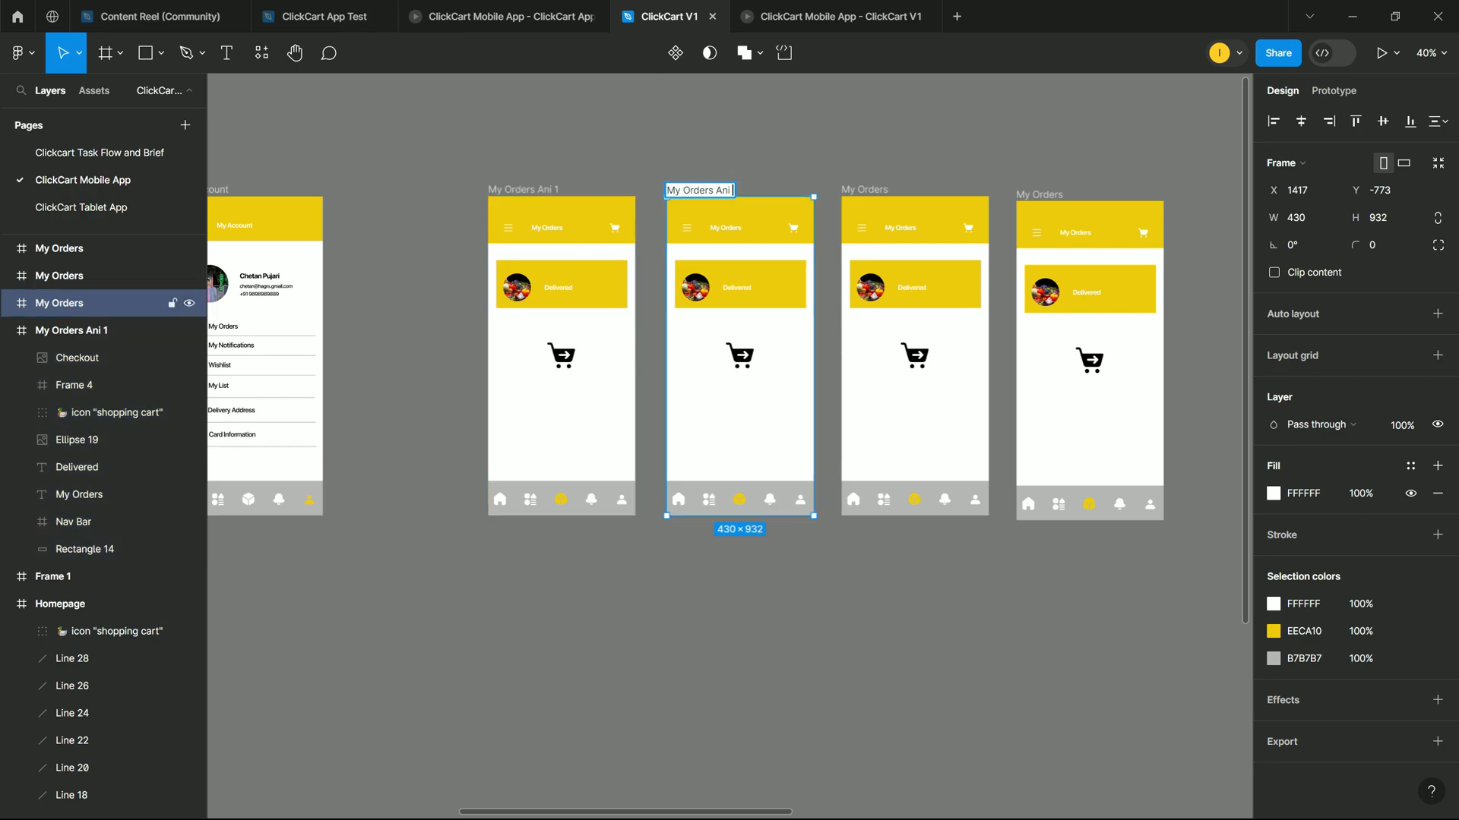
{"action": "type", "text": "2"}
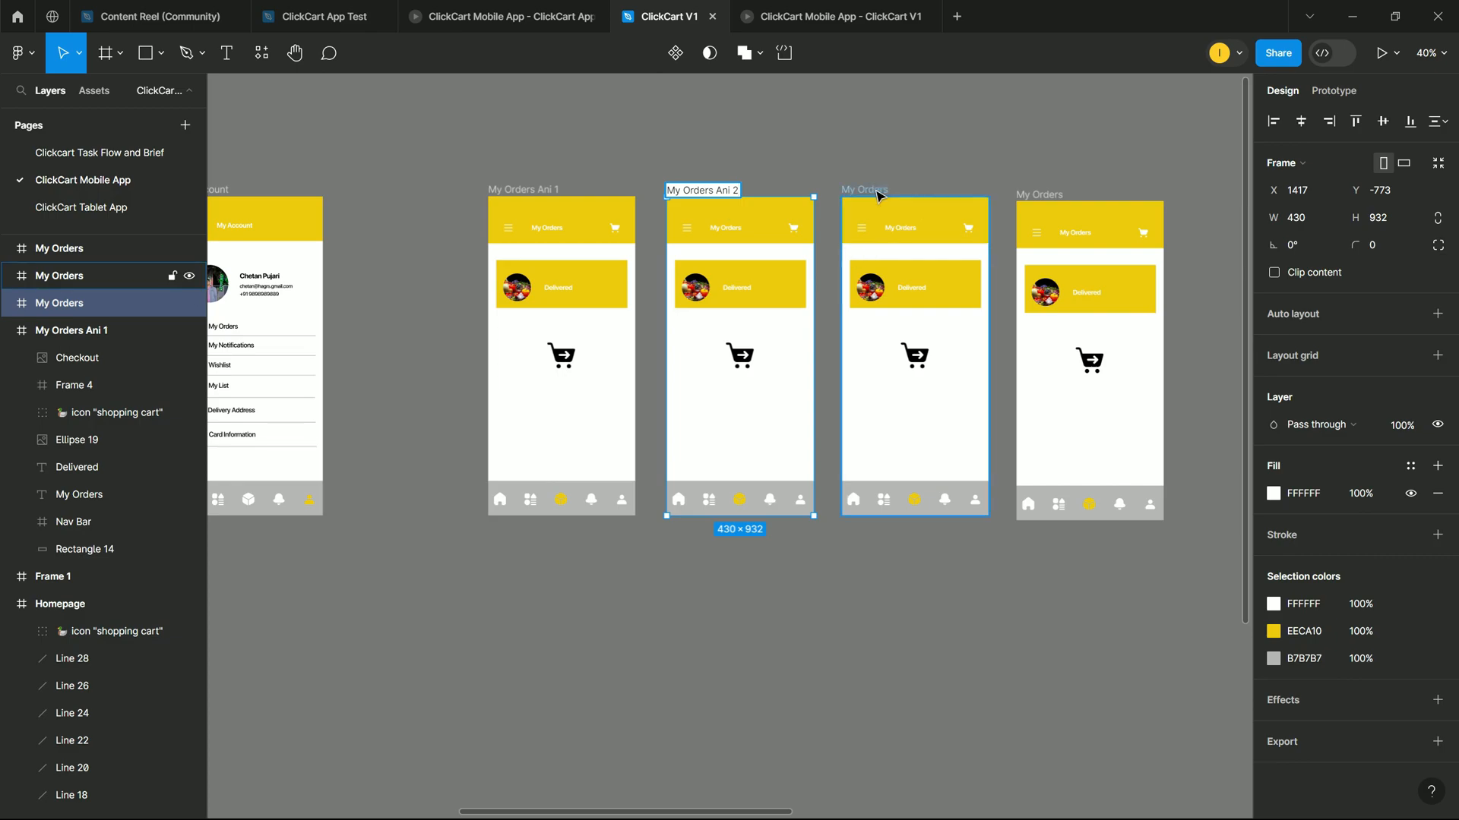
Step: Rename the last two My Orders frames as "My Orders Ani 3" and "My Orders Ani 4"
{"action": "double_click", "coordinate": [873, 190]}
{"action": "type", "text": "My Orders Ani 1"}
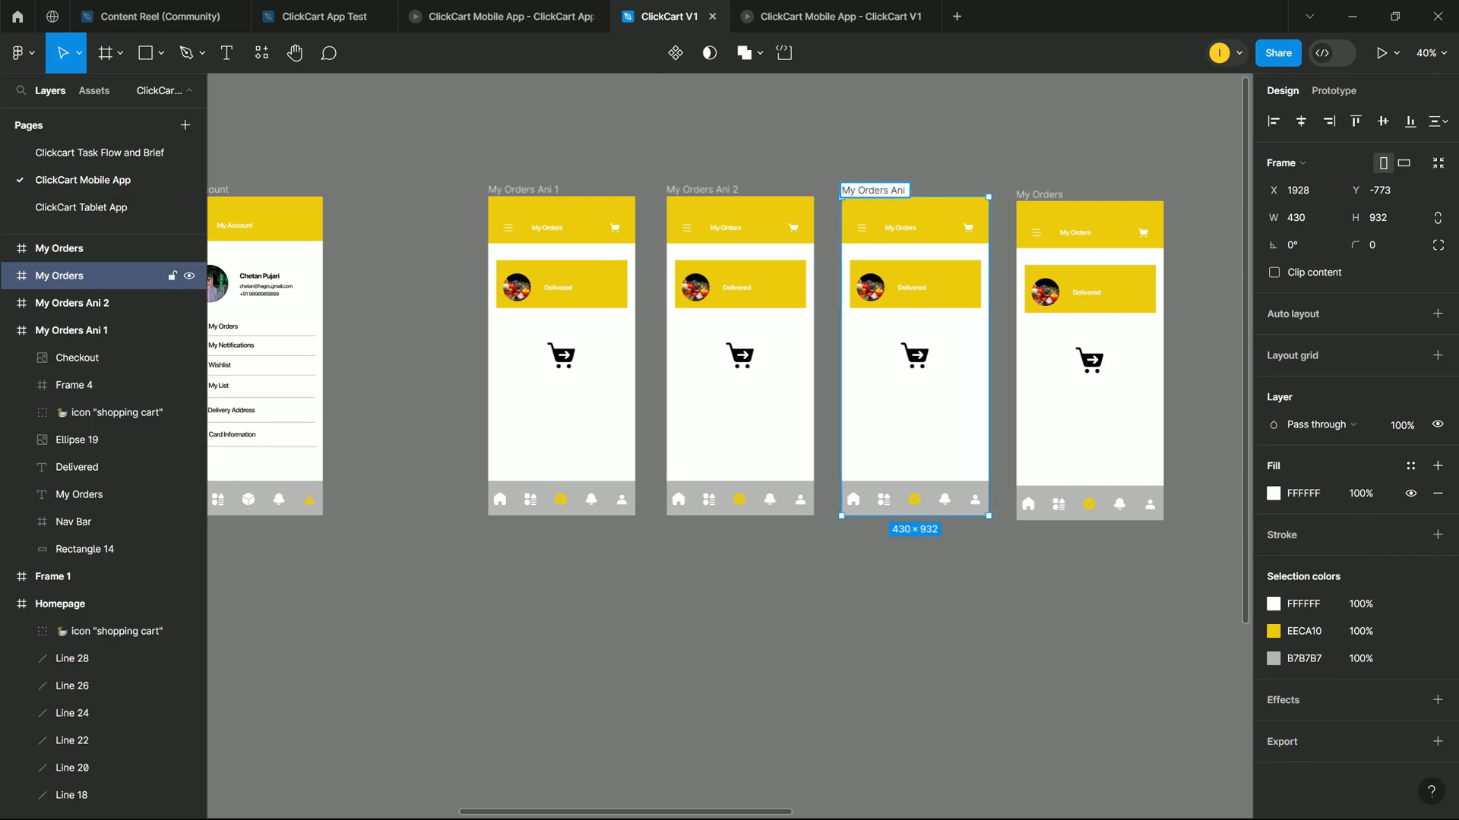
{"action": "double_click", "coordinate": [1040, 195]}
{"action": "type", "text": "My Orders Ani 1"}
{"action": "key", "text": "BackSpace"}
{"action": "type", "text": "4"}
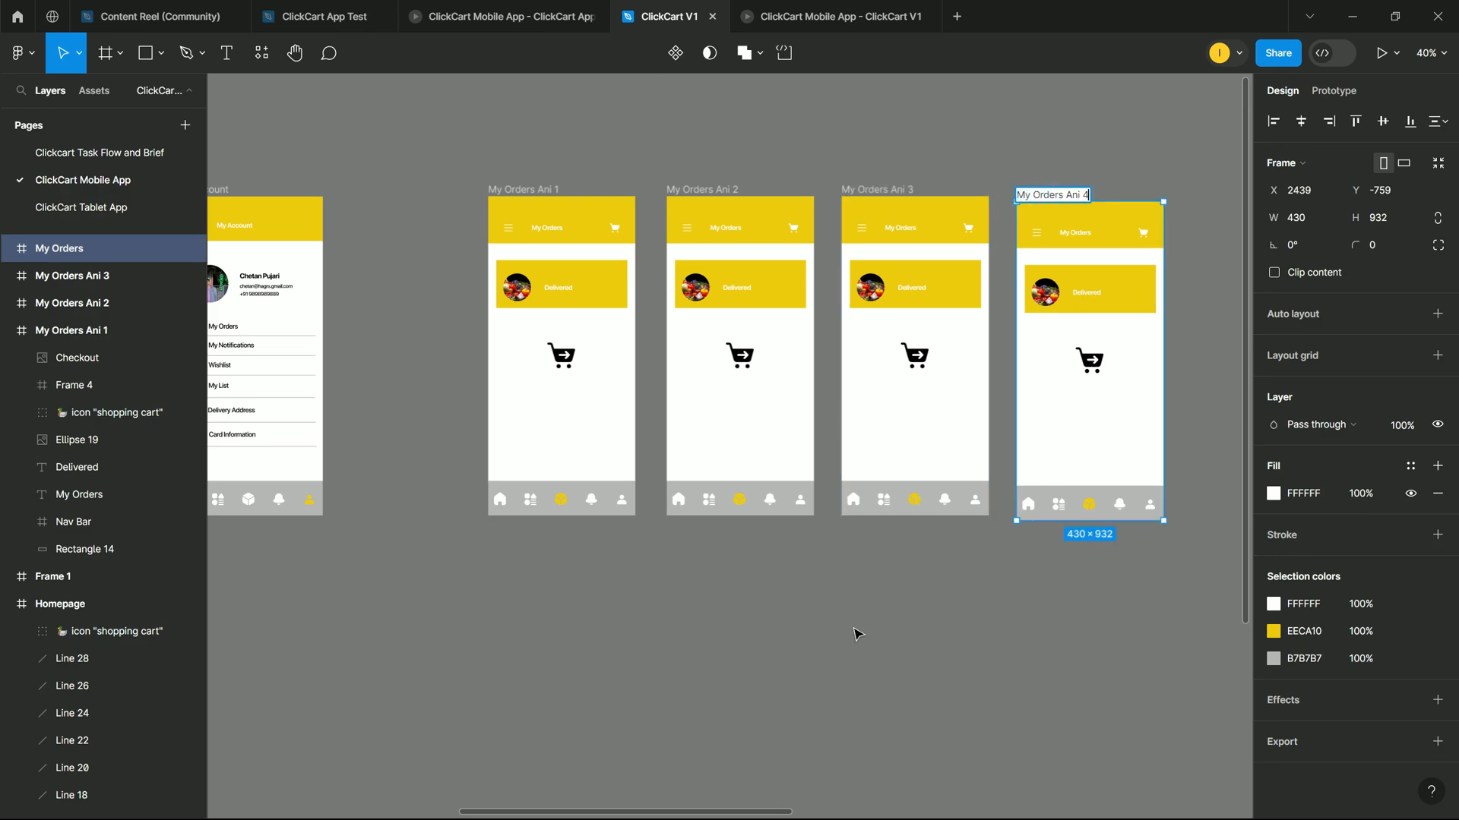
{"action": "left_click", "coordinate": [857, 635]}
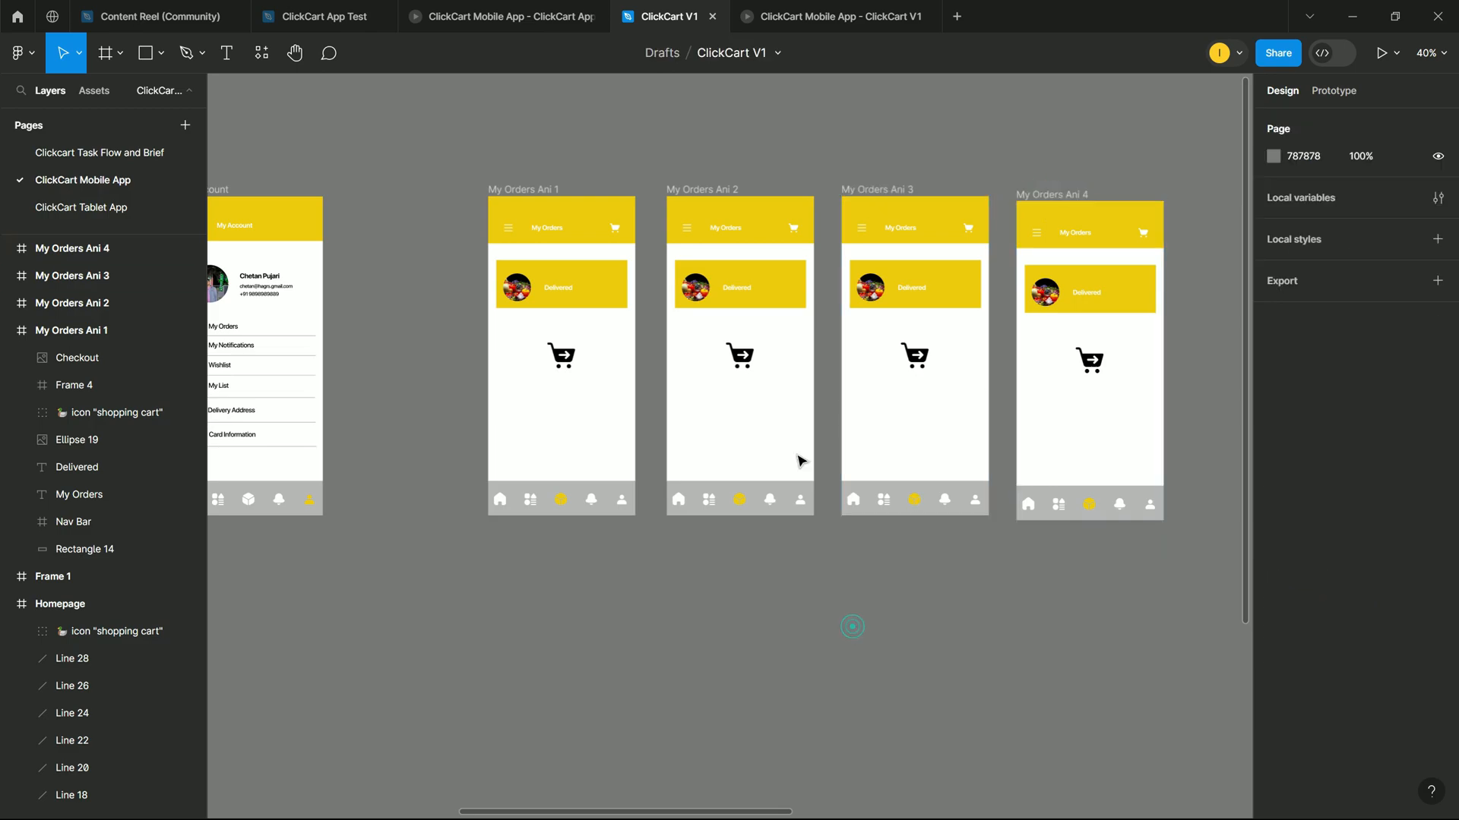
Step: Move the cart icon in My Orders Ani 1 onto the Delivered card and enlarge it to about 125 × 125
{"action": "left_click", "coordinate": [562, 365]}
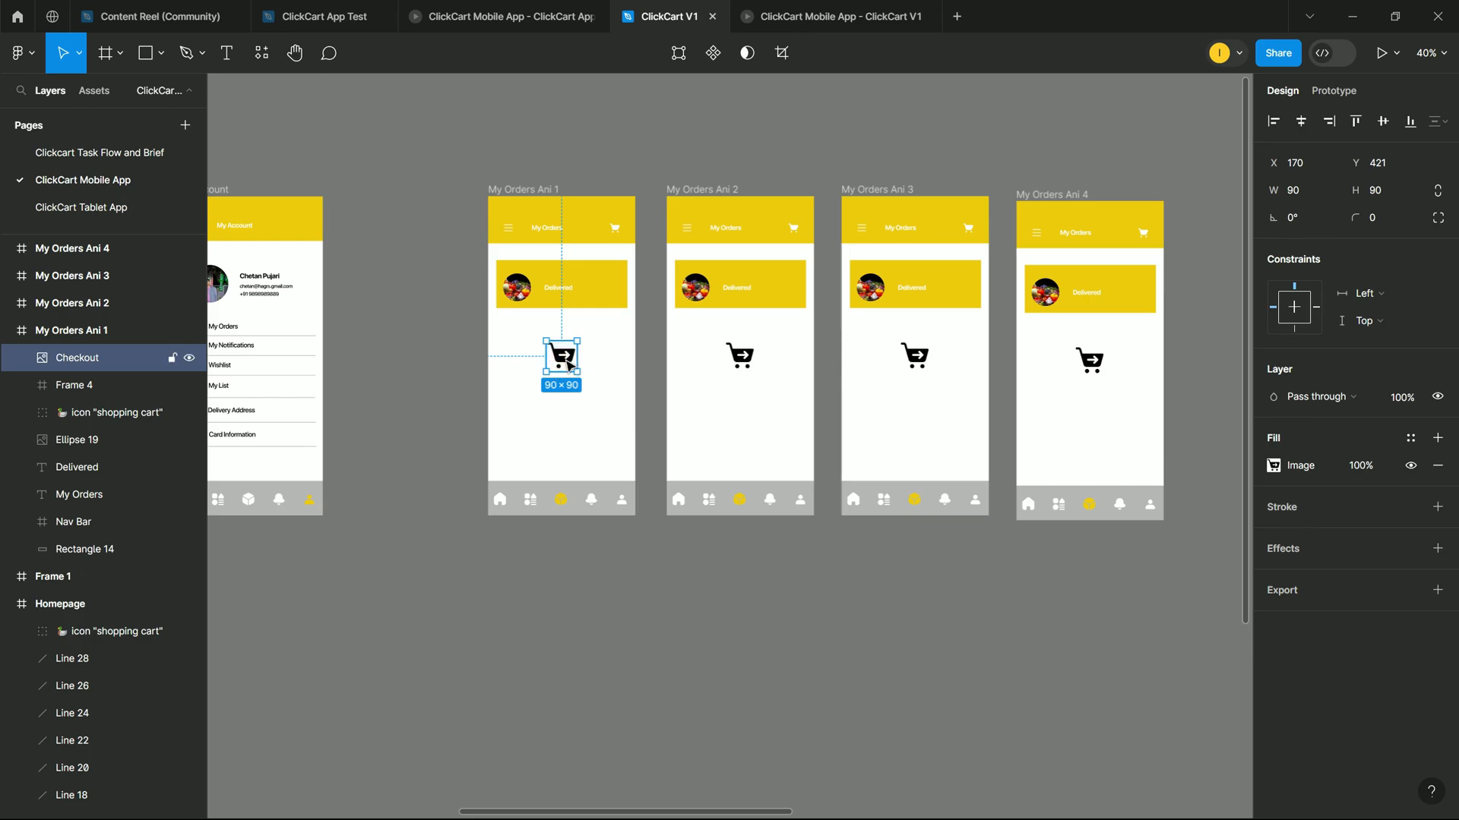
{"action": "scroll", "coordinate": [622, 352], "scroll_direction": "up", "scroll_amount": 4}
{"action": "scroll", "coordinate": [591, 378], "scroll_direction": "up", "scroll_amount": 1}
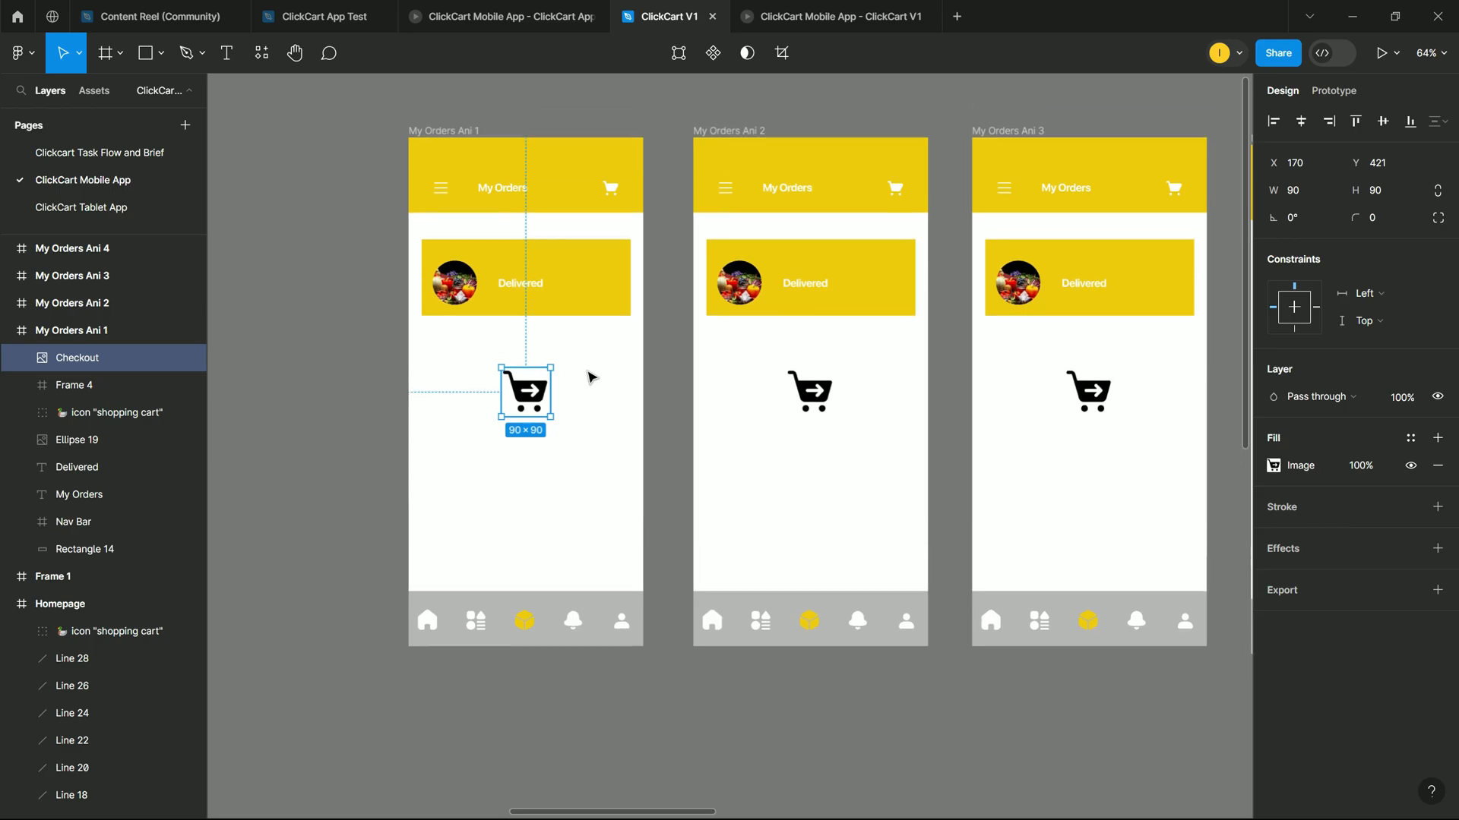
{"action": "right_click", "coordinate": [528, 395]}
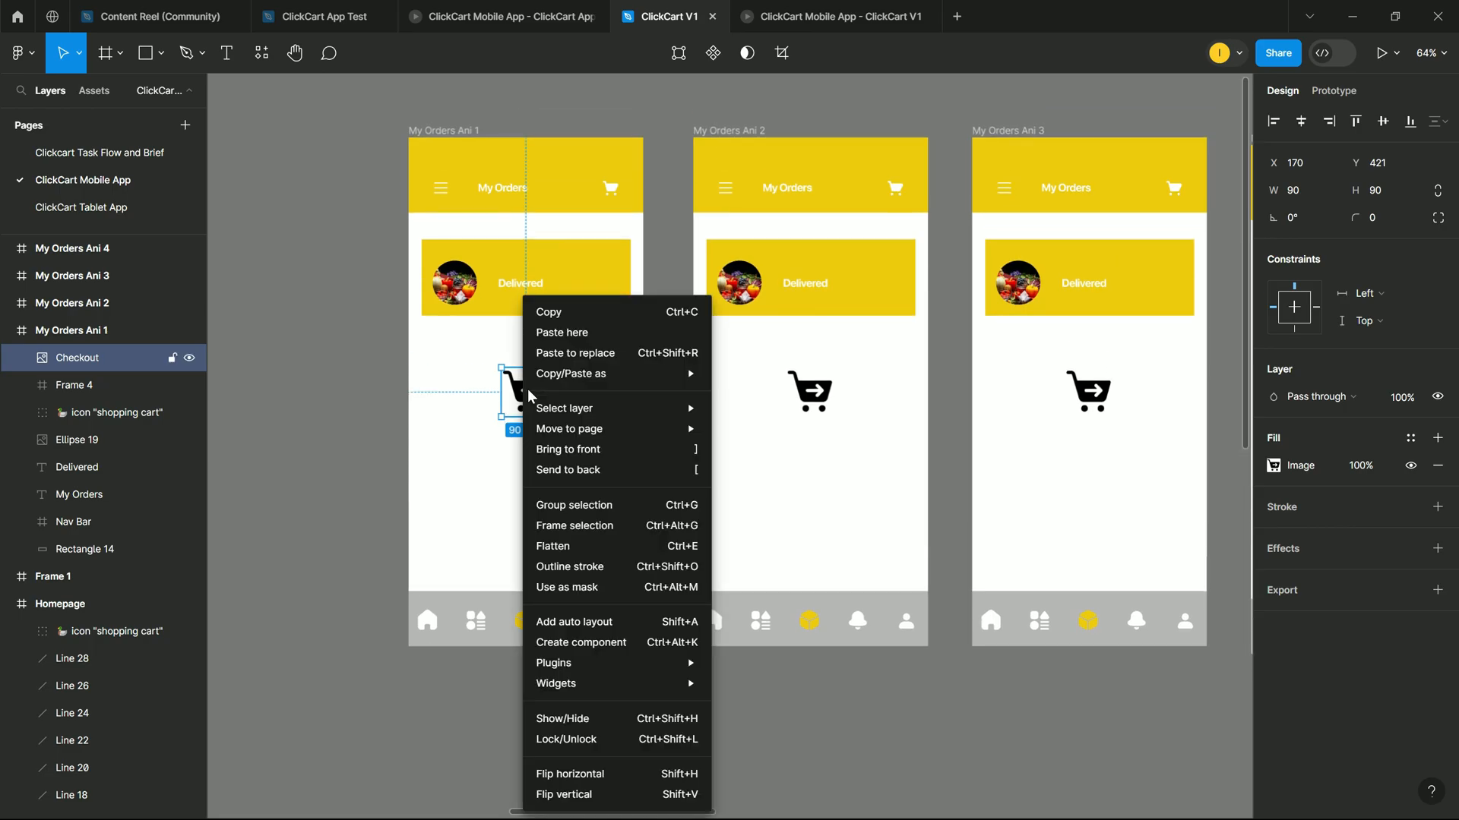
{"action": "key", "text": "Escape"}
{"action": "left_click_drag", "start_coordinate": [529, 395], "coordinate": [542, 269]}
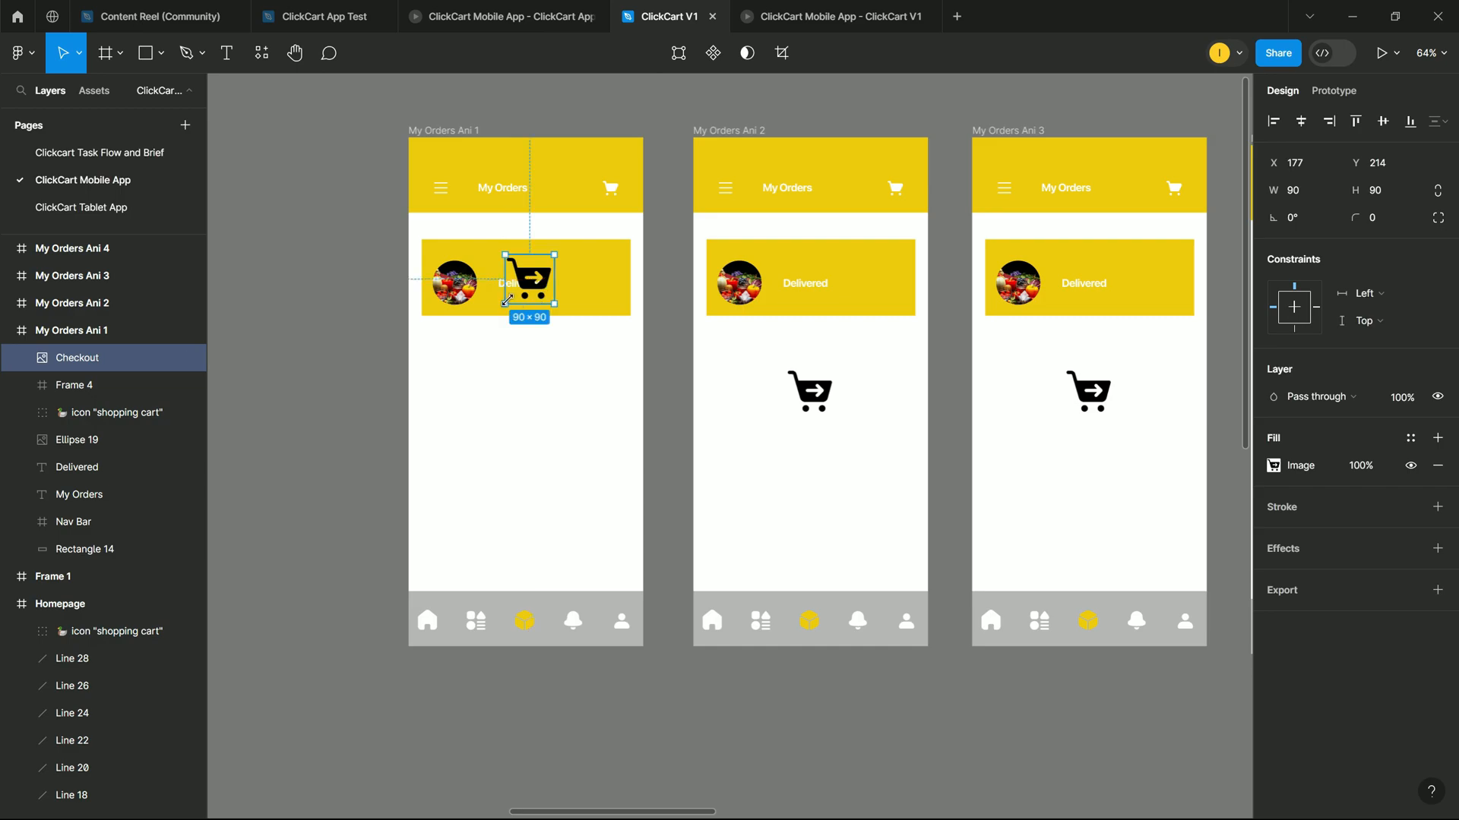
{"action": "left_click_drag", "start_coordinate": [506, 302], "coordinate": [544, 295]}
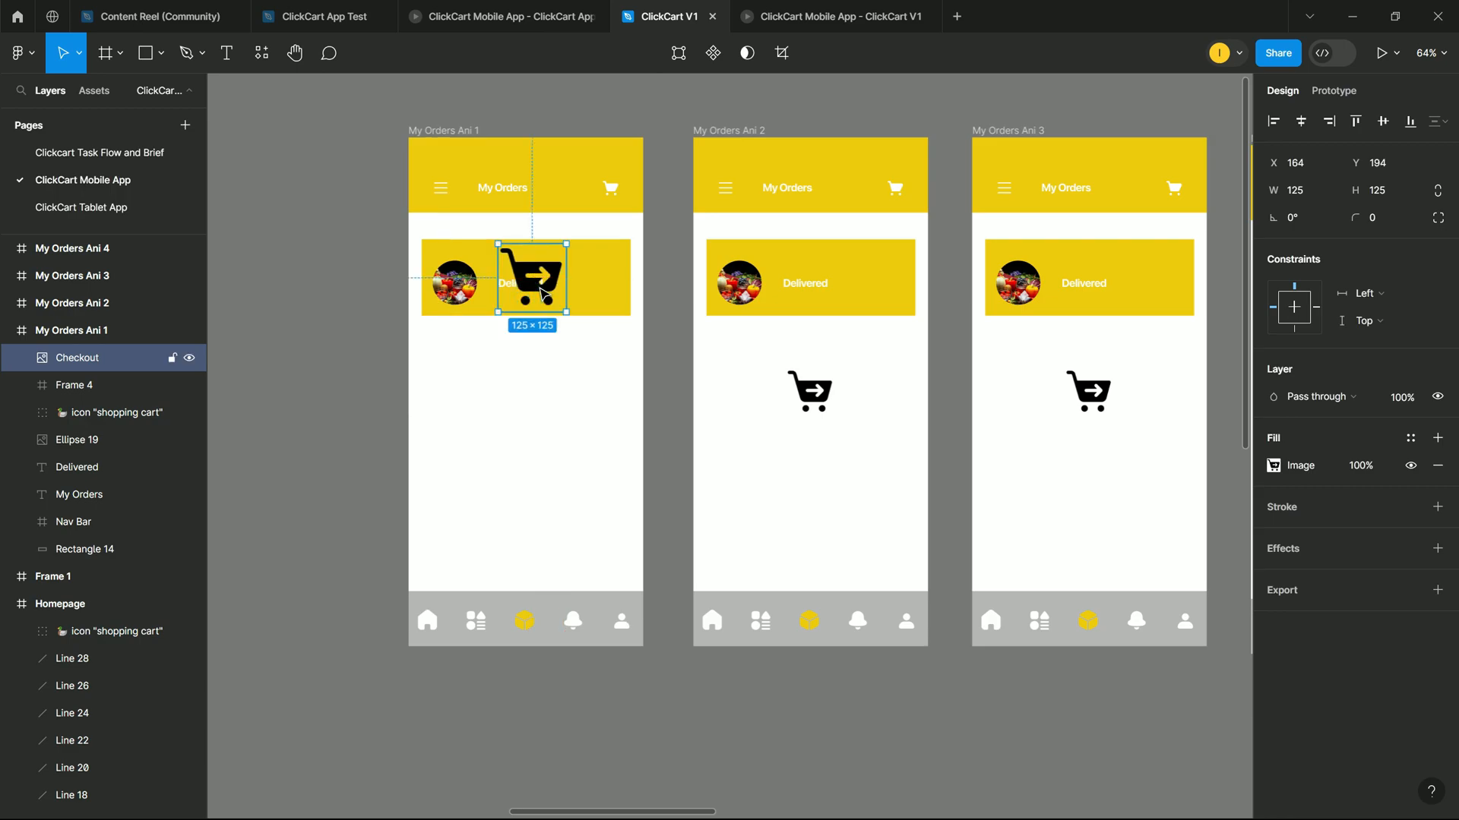
Step: Resize the cart icon in My Orders Ani 2 to 125 × 125 with its proportions constrained
{"action": "left_click", "coordinate": [816, 396]}
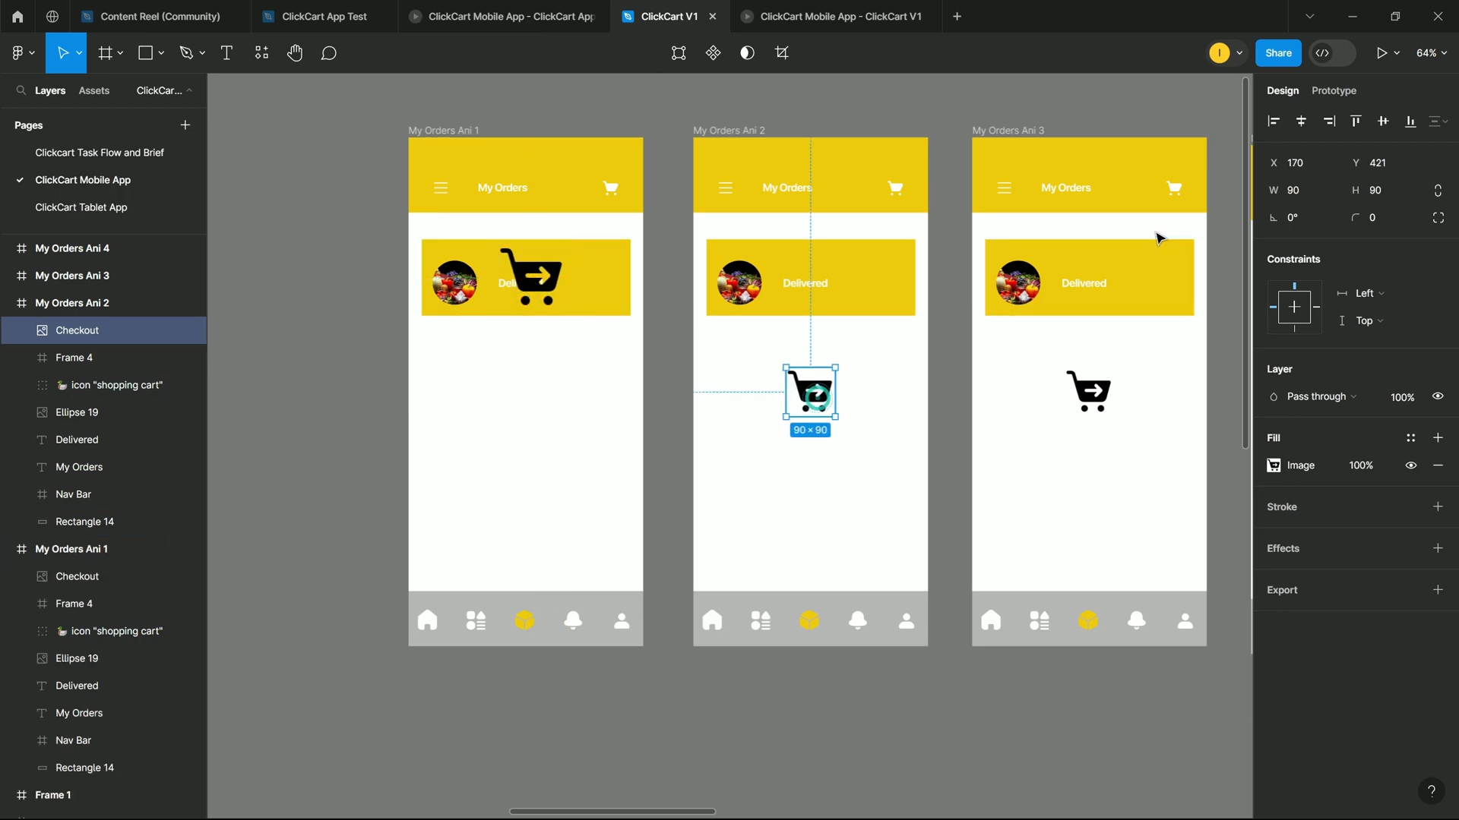
{"action": "left_click", "coordinate": [1441, 193]}
{"action": "left_click", "coordinate": [1315, 195]}
{"action": "type", "text": "125"}
{"action": "key", "text": "Return"}
{"action": "key", "text": "3"}
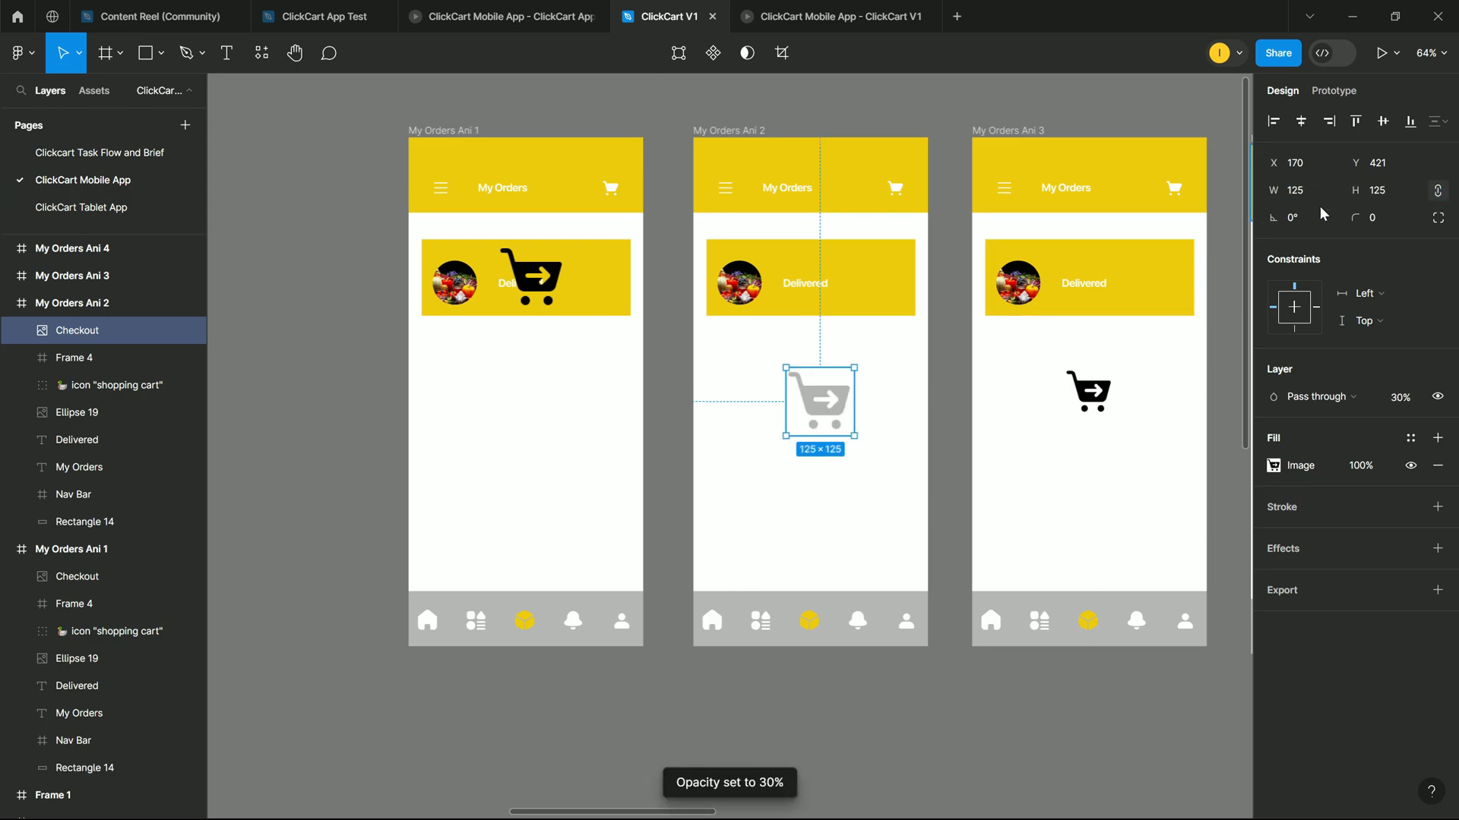
{"action": "key", "text": "Escape"}
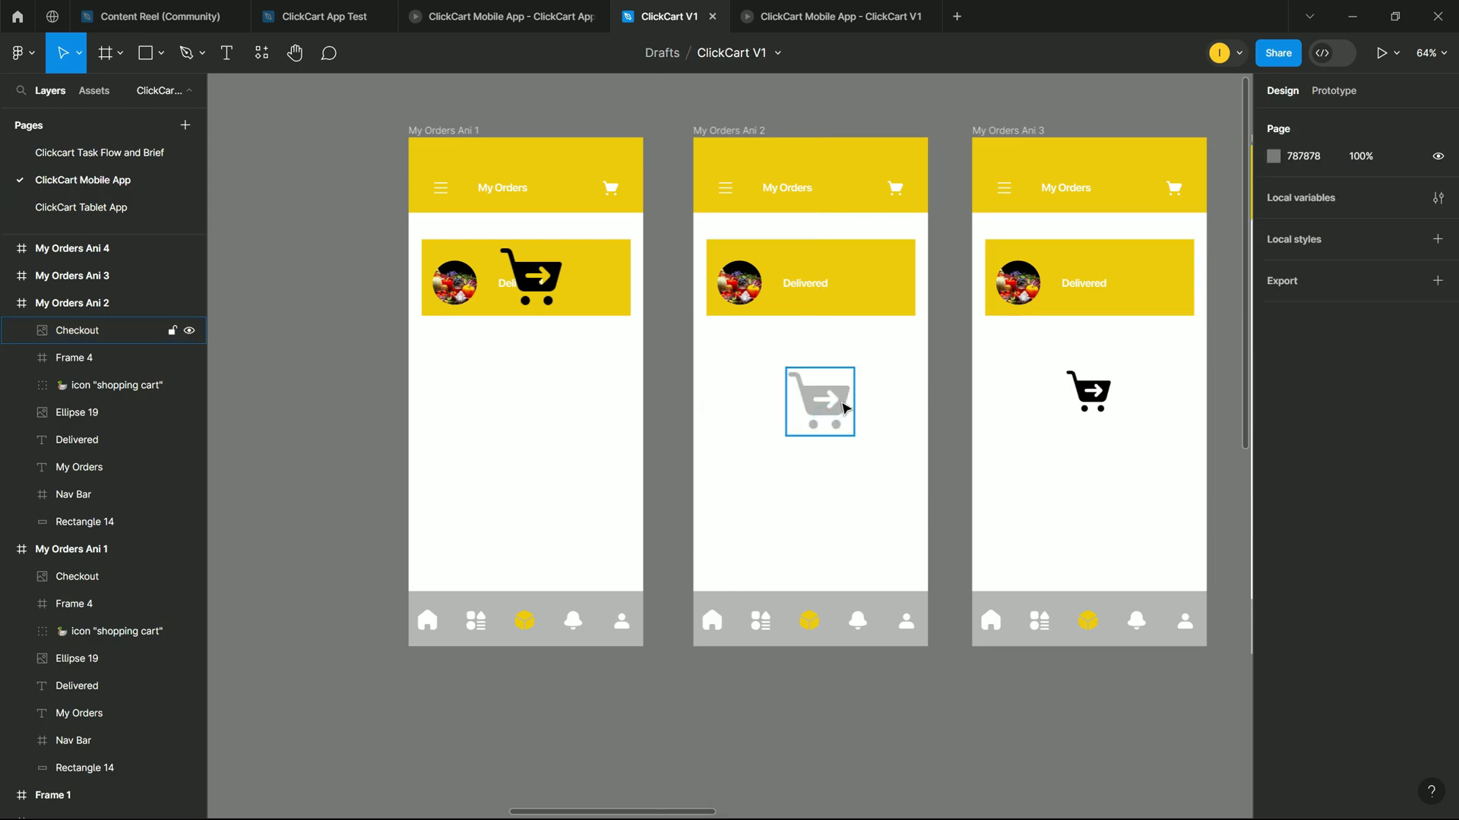
{"action": "left_click", "coordinate": [845, 408]}
Step: Resize the cart icon in My Orders Ani 3 to 125 × 125
{"action": "left_click", "coordinate": [1089, 392]}
{"action": "left_click", "coordinate": [1311, 195]}
{"action": "type", "text": "125"}
{"action": "key", "text": "Return"}
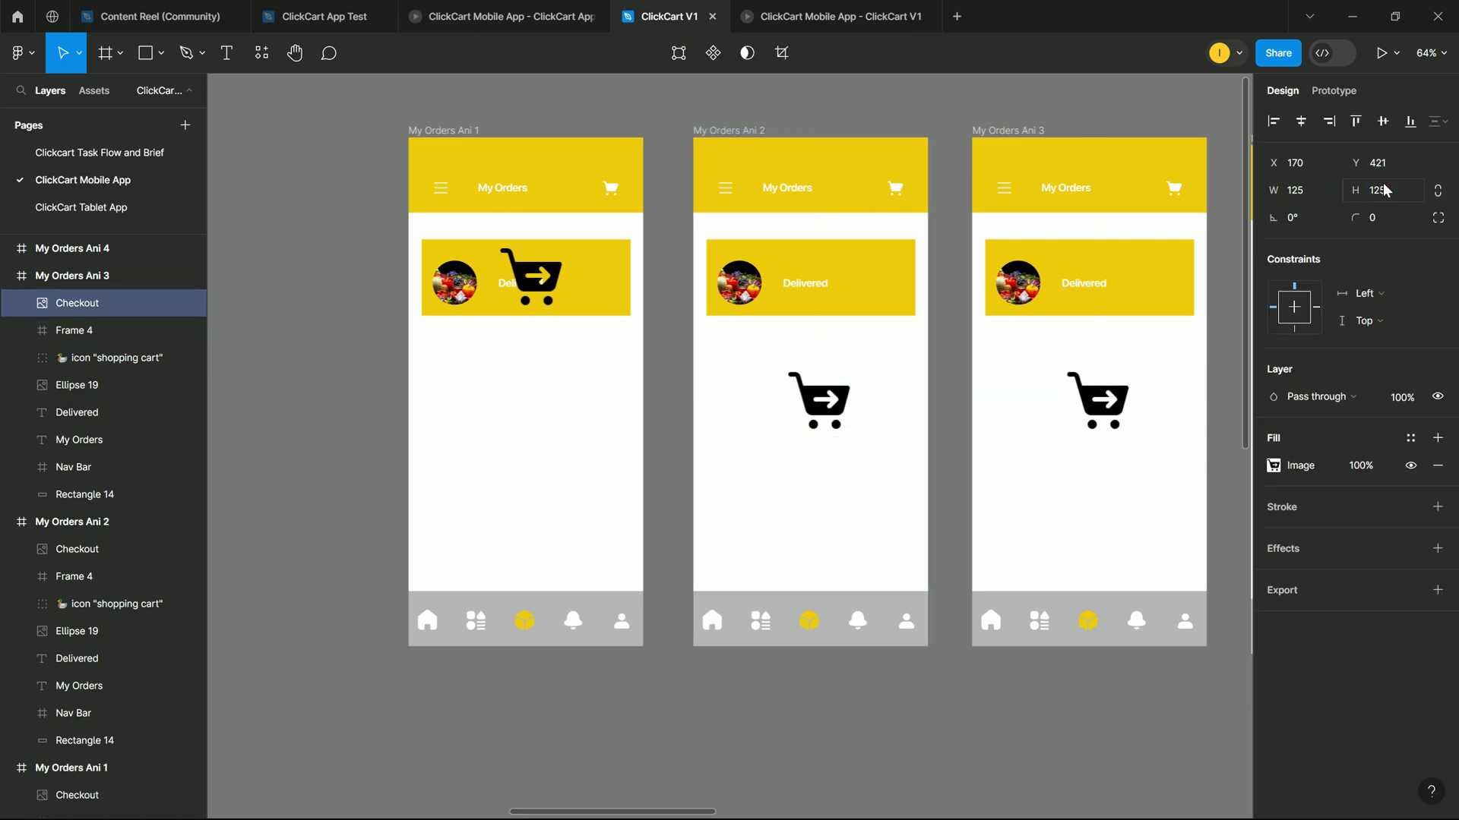
Step: Constrain the proportions of the cart icon in My Orders Ani 4 and resize it to 125 × 125
{"action": "scroll", "coordinate": [1025, 392], "scroll_direction": "right", "scroll_amount": 4}
{"action": "left_click", "coordinate": [1024, 392]}
{"action": "left_click", "coordinate": [1437, 191]}
{"action": "left_click", "coordinate": [1312, 191]}
{"action": "type", "text": "125"}
{"action": "key", "text": "Return"}
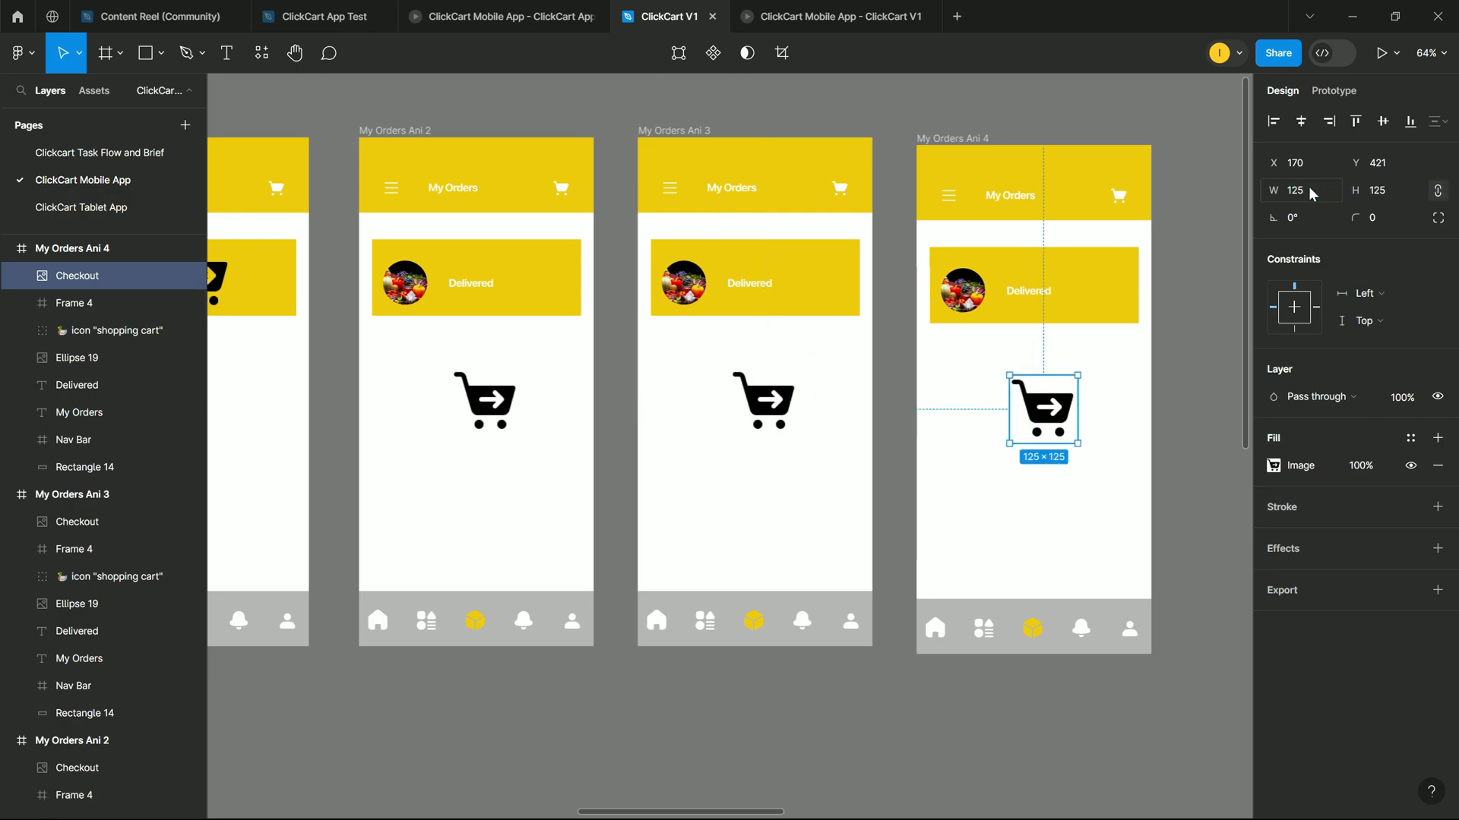
{"action": "scroll", "coordinate": [632, 573], "scroll_direction": "left", "scroll_amount": 5}
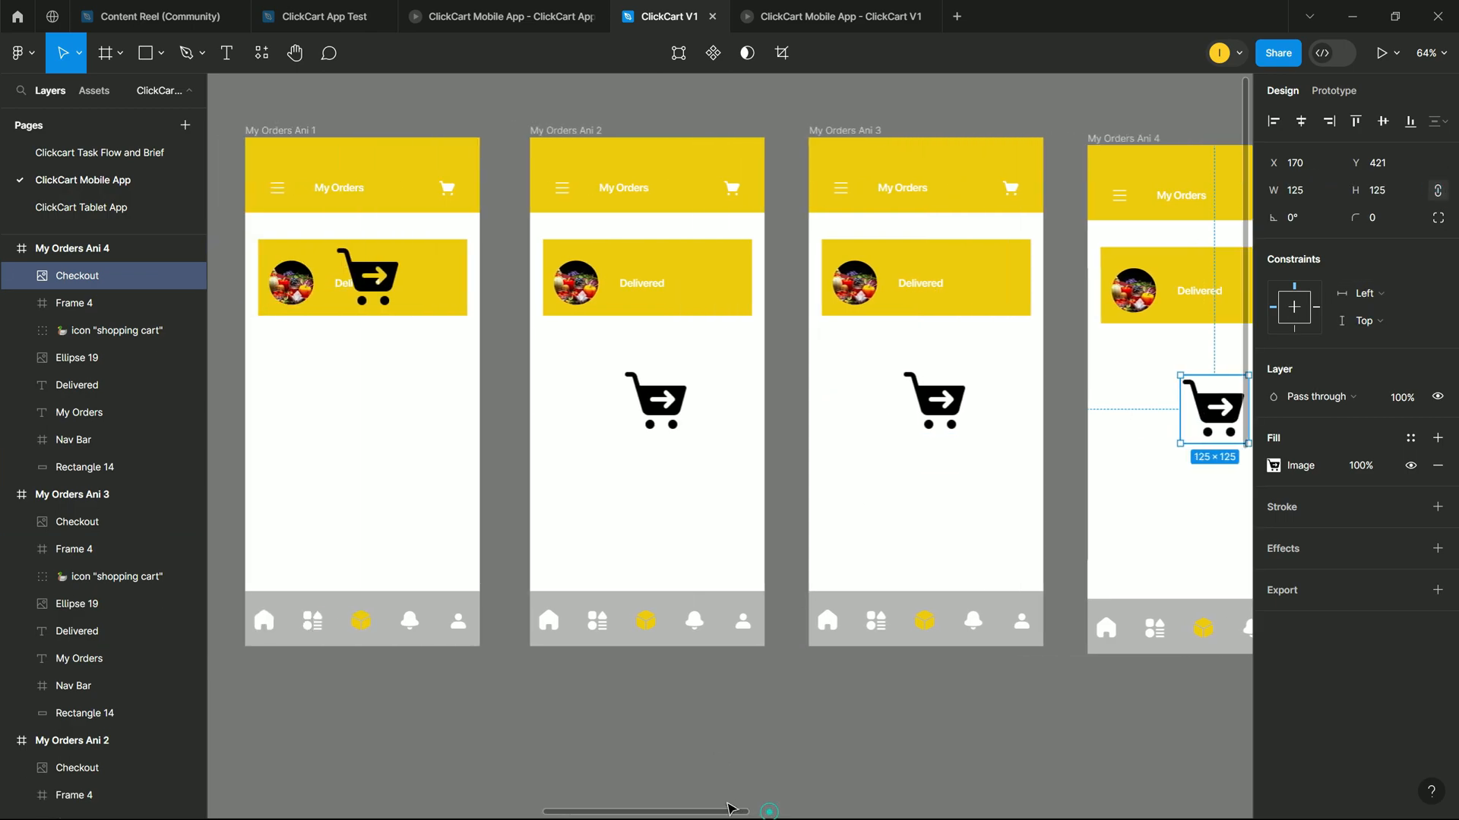
Step: Send the cart icon in My Orders Ani 1 to the back so it sits behind the Delivered card
{"action": "left_click", "coordinate": [449, 386]}
{"action": "left_click", "coordinate": [445, 278]}
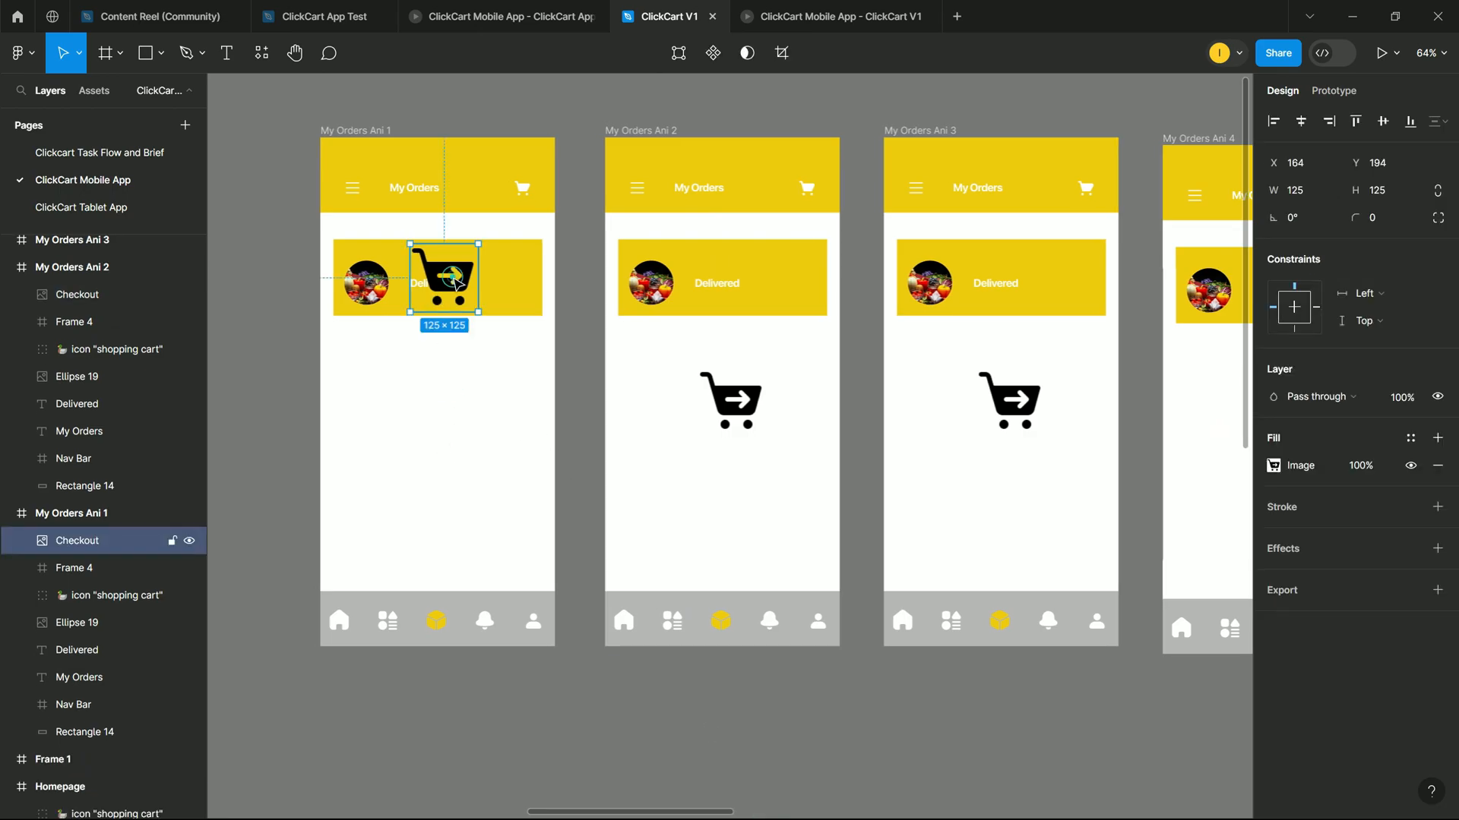
{"action": "right_click", "coordinate": [449, 276]}
{"action": "left_click", "coordinate": [566, 448]}
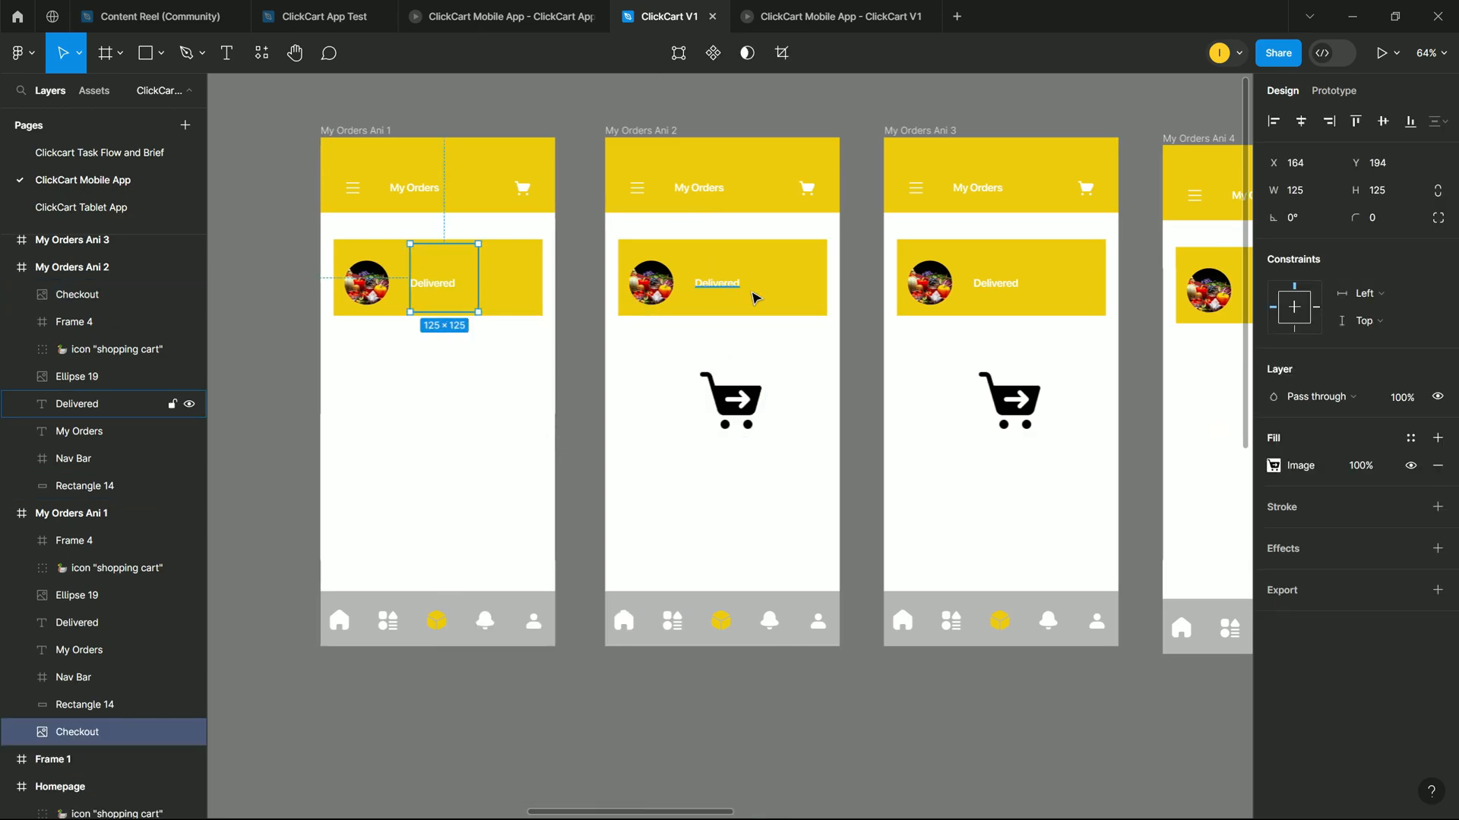
Step: Connect My Orders Ani 1 to My Orders Ani 2 with an 800ms After delay trigger and a Smart animate transition
{"action": "left_click", "coordinate": [1336, 91]}
{"action": "left_click", "coordinate": [529, 525]}
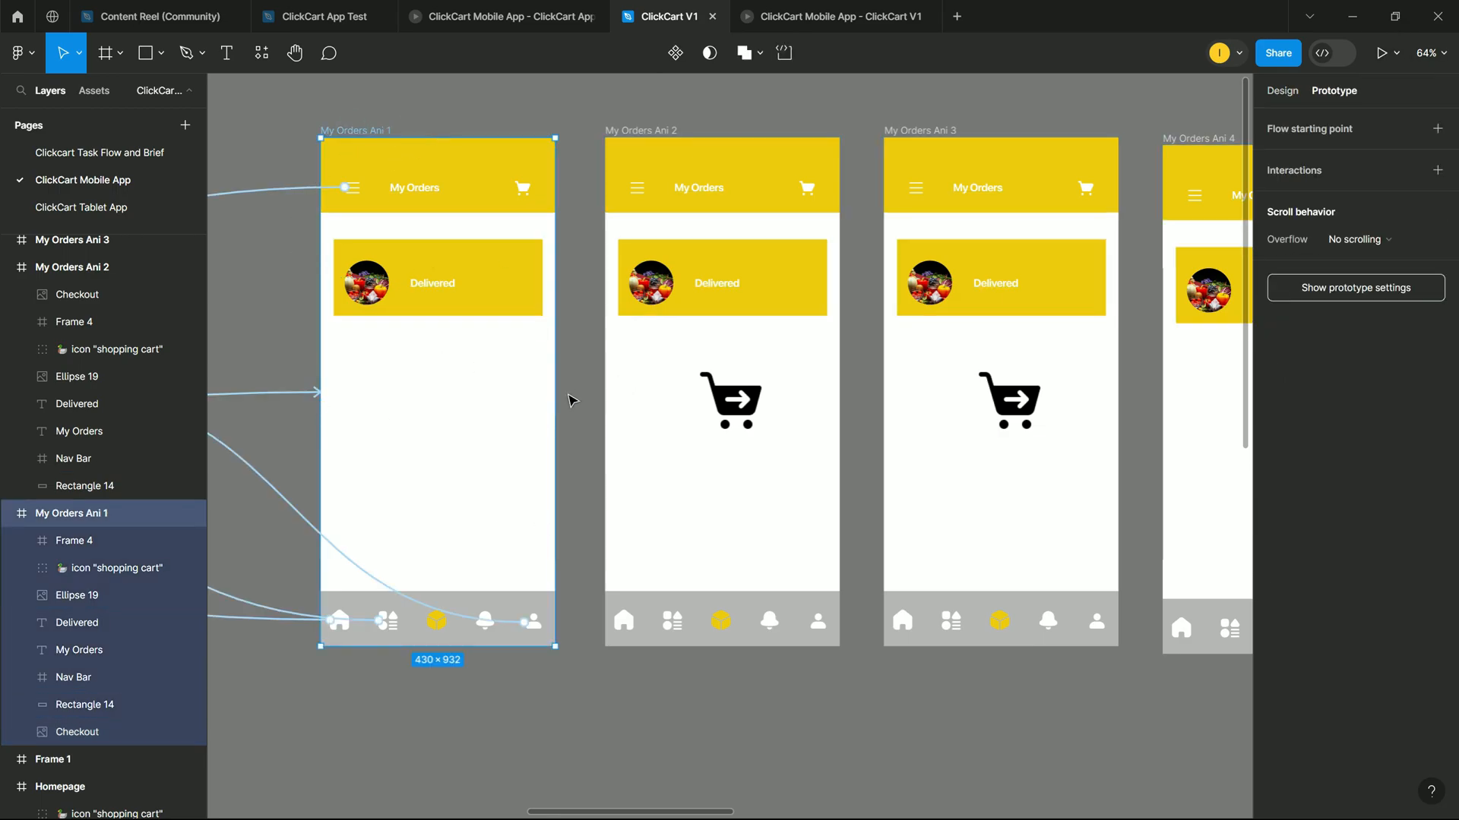
{"action": "left_click_drag", "start_coordinate": [554, 392], "coordinate": [631, 401]}
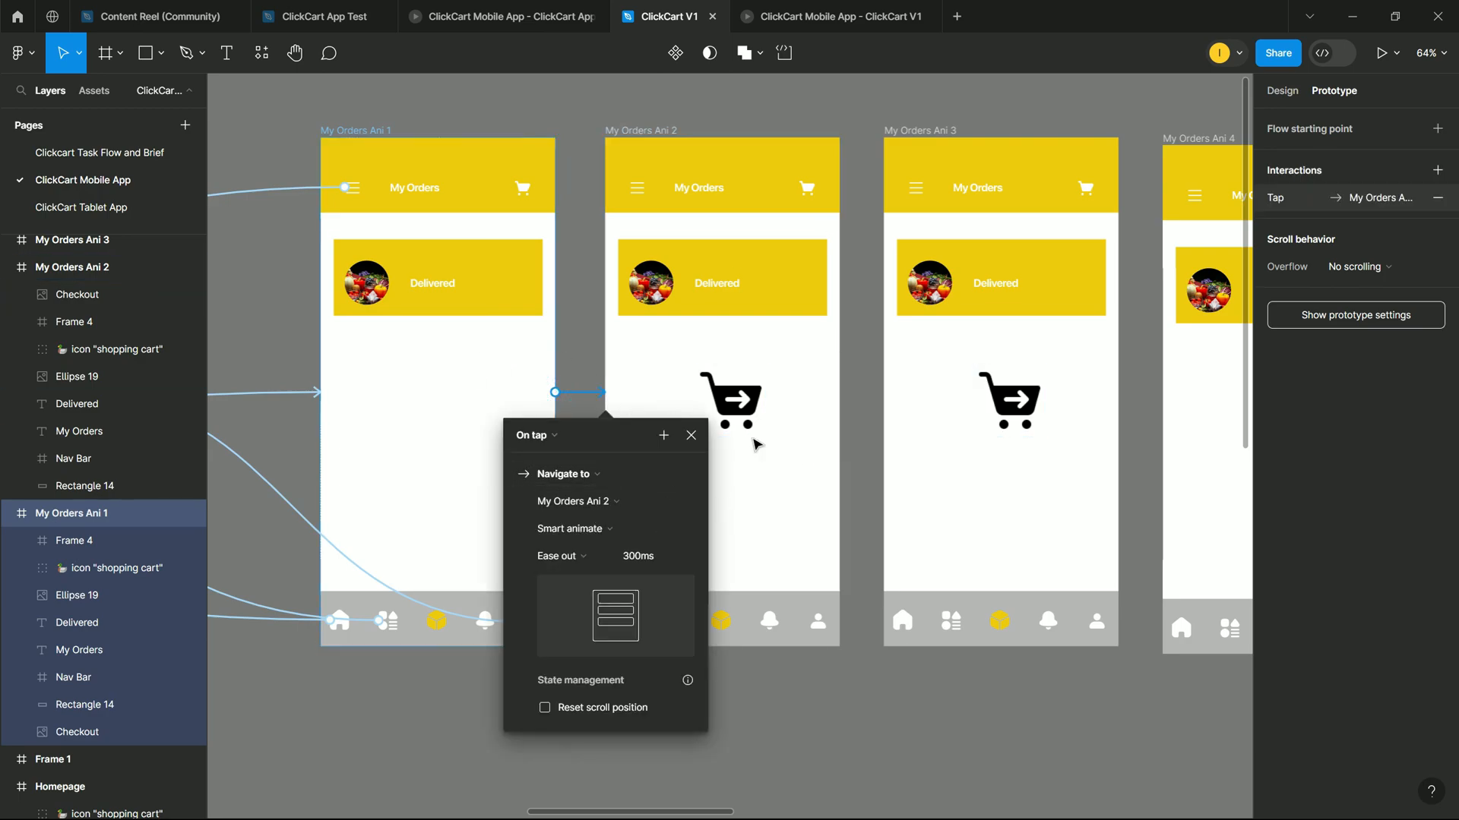
{"action": "left_click", "coordinate": [558, 438]}
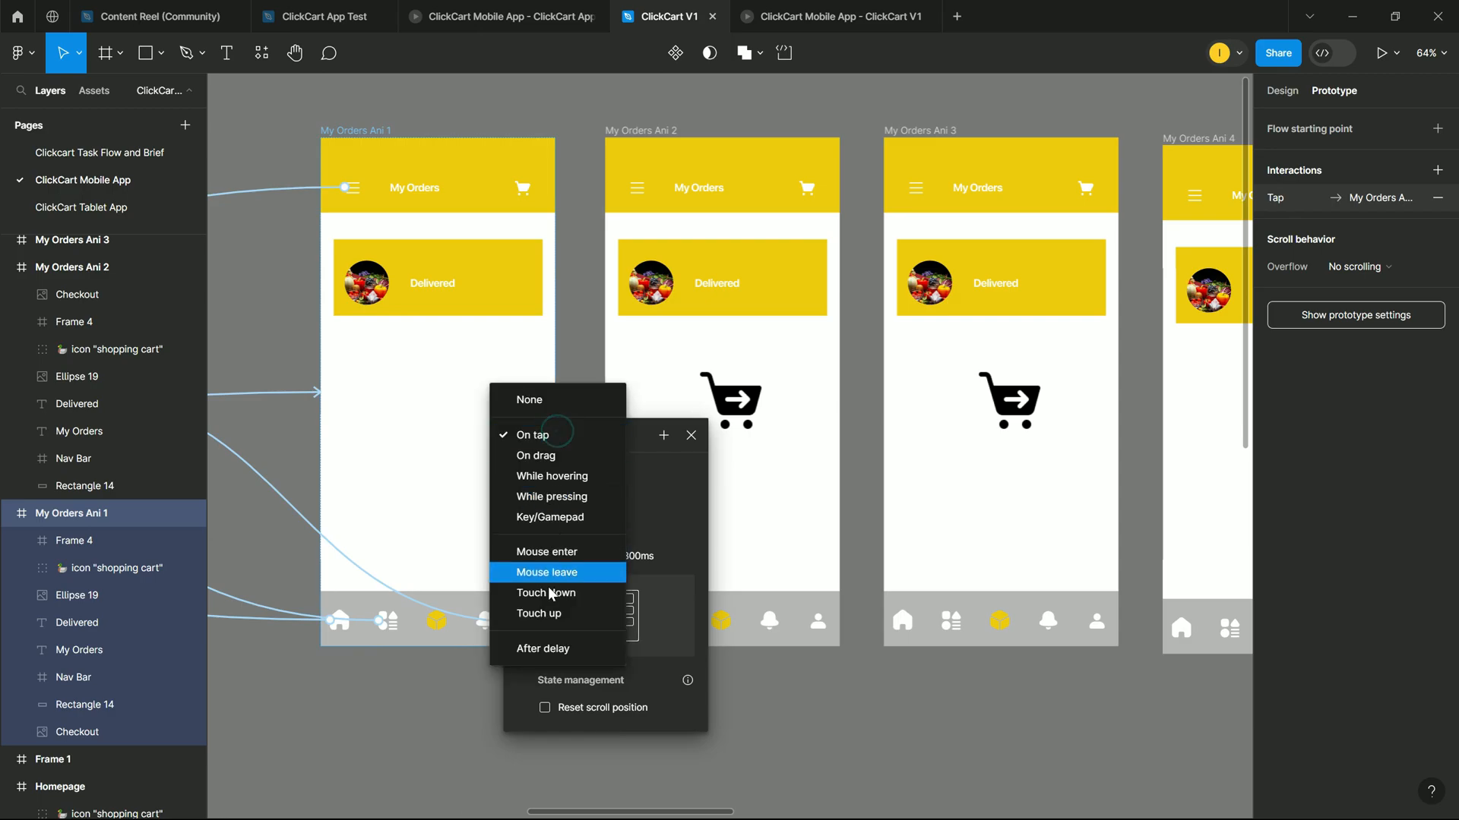
{"action": "left_click", "coordinate": [540, 648]}
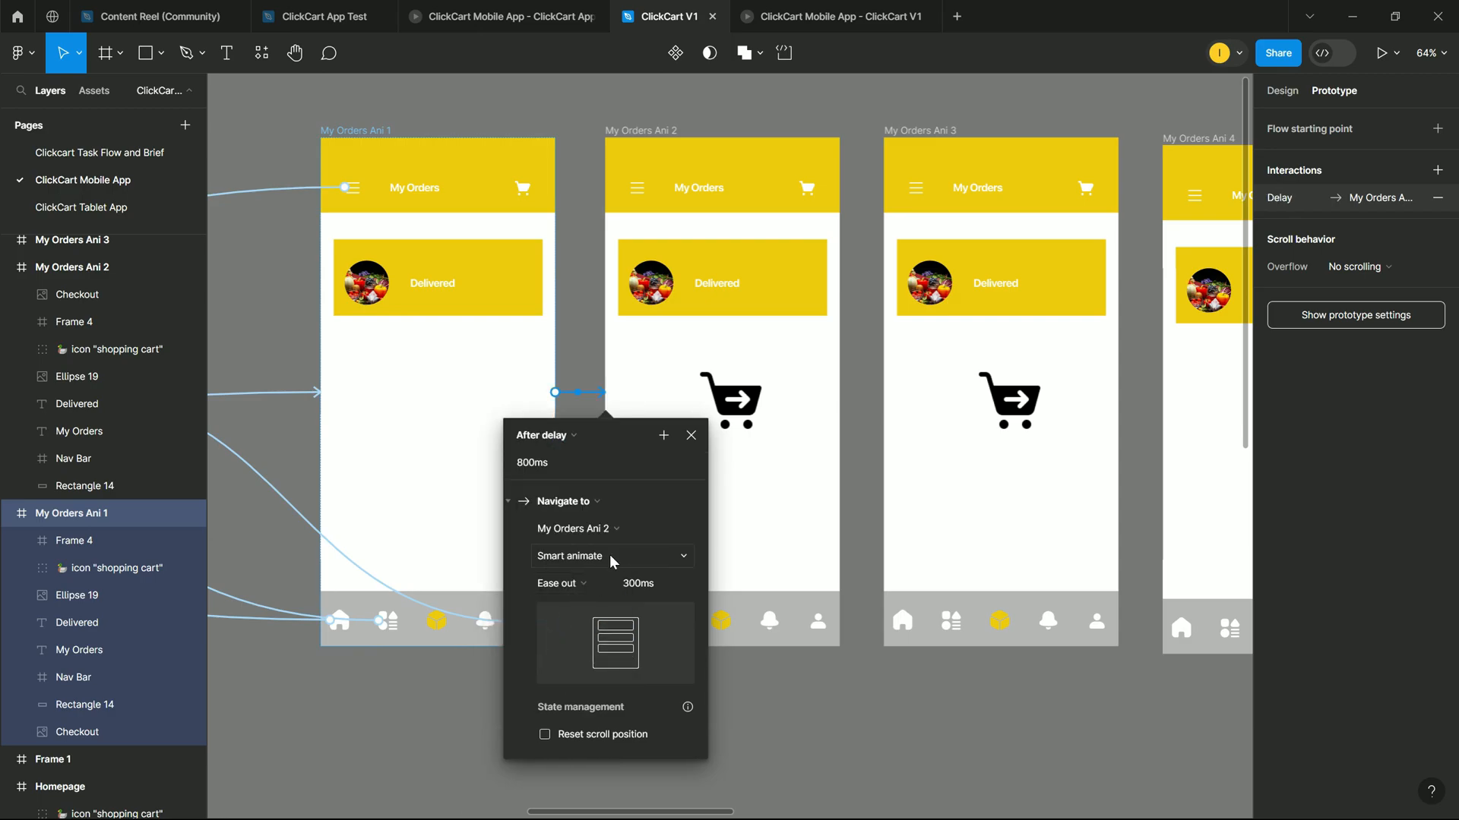
{"action": "left_click", "coordinate": [668, 554]}
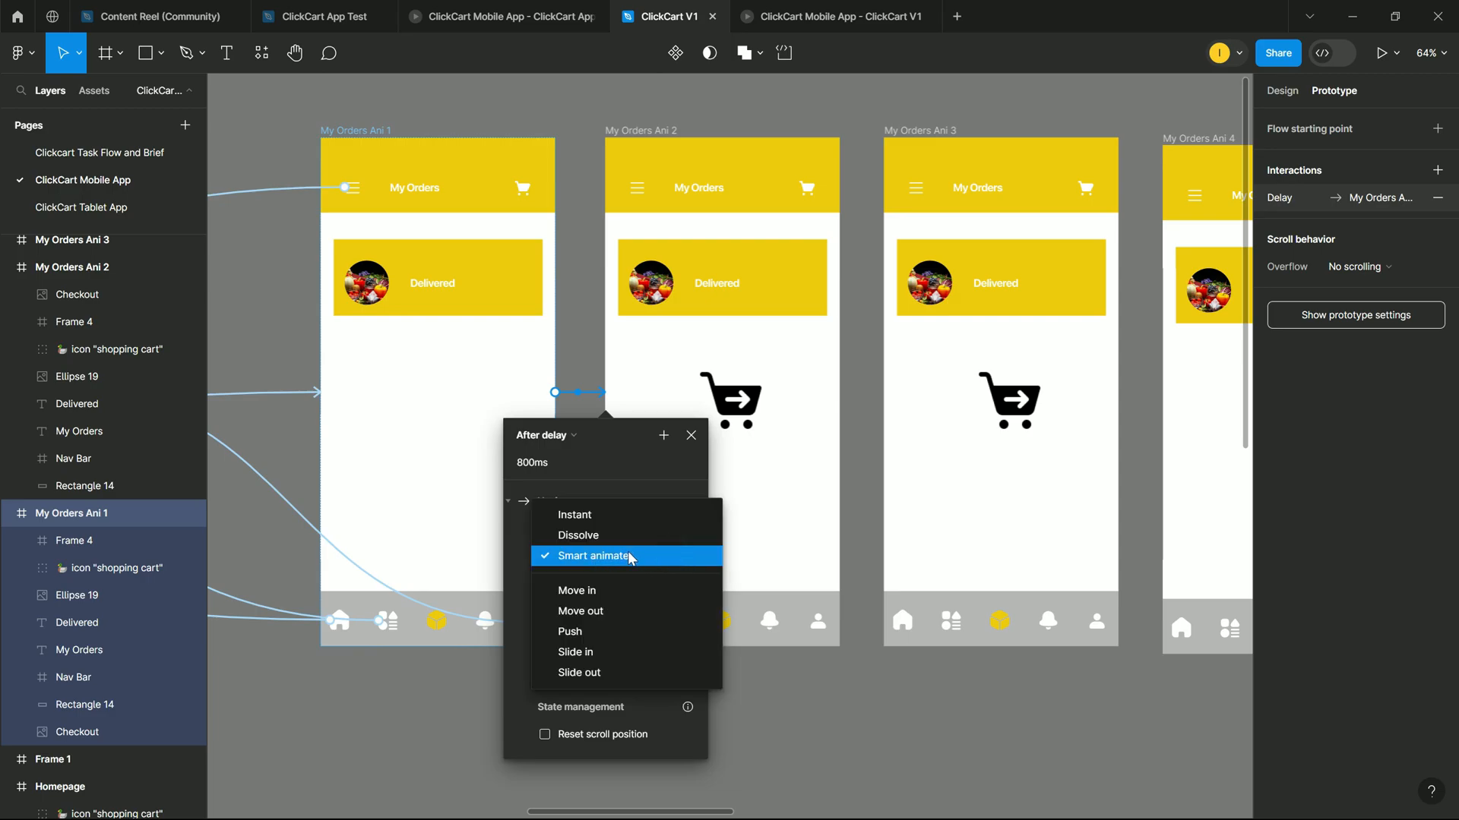
{"action": "left_click", "coordinate": [630, 558]}
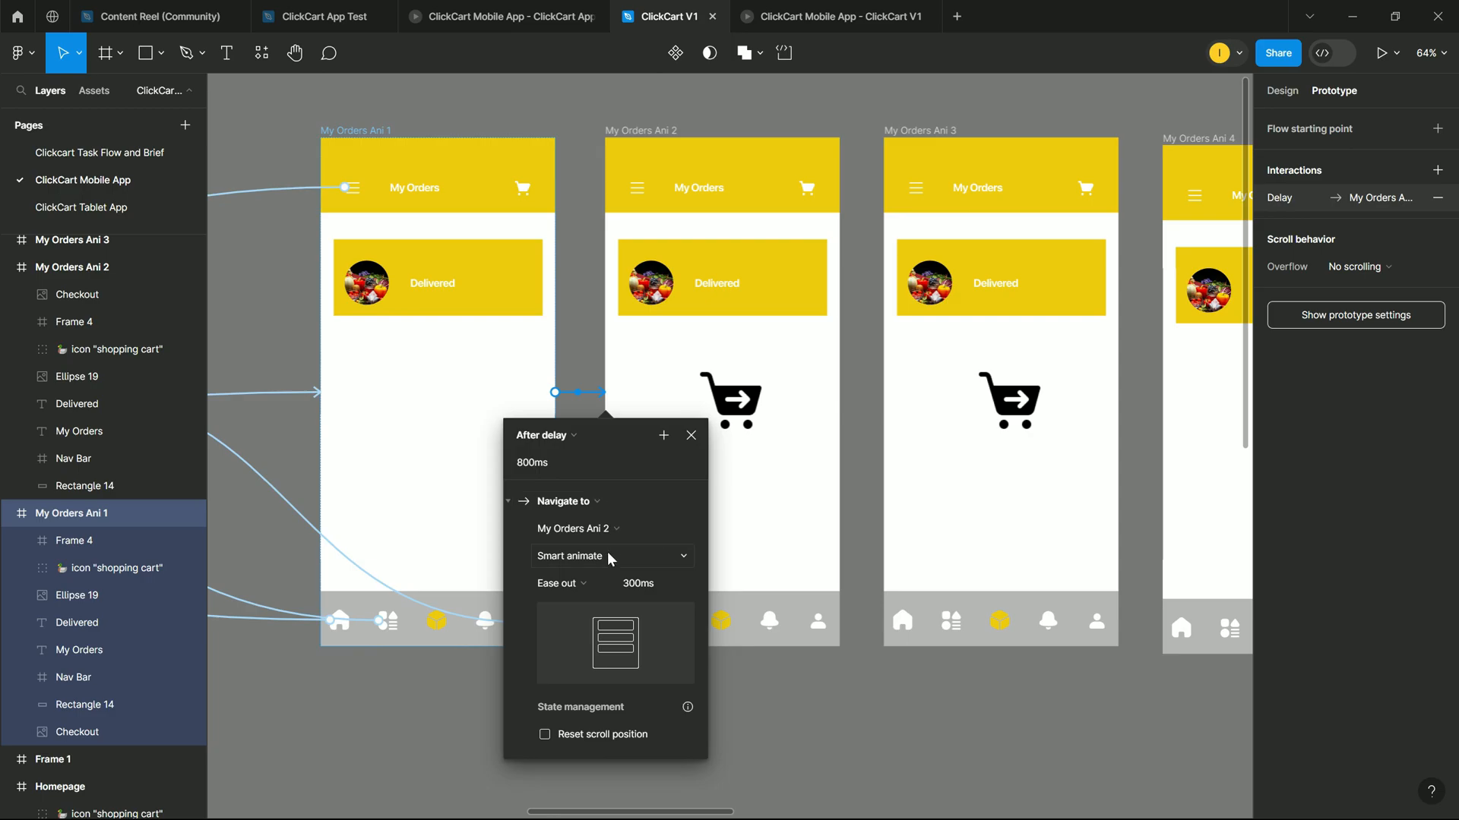
{"action": "left_click", "coordinate": [661, 582]}
{"action": "left_click", "coordinate": [775, 468]}
Step: Lower the Delivered card with its image and label in My Orders Ani 2 and place the cart icon above it
{"action": "left_click", "coordinate": [721, 279]}
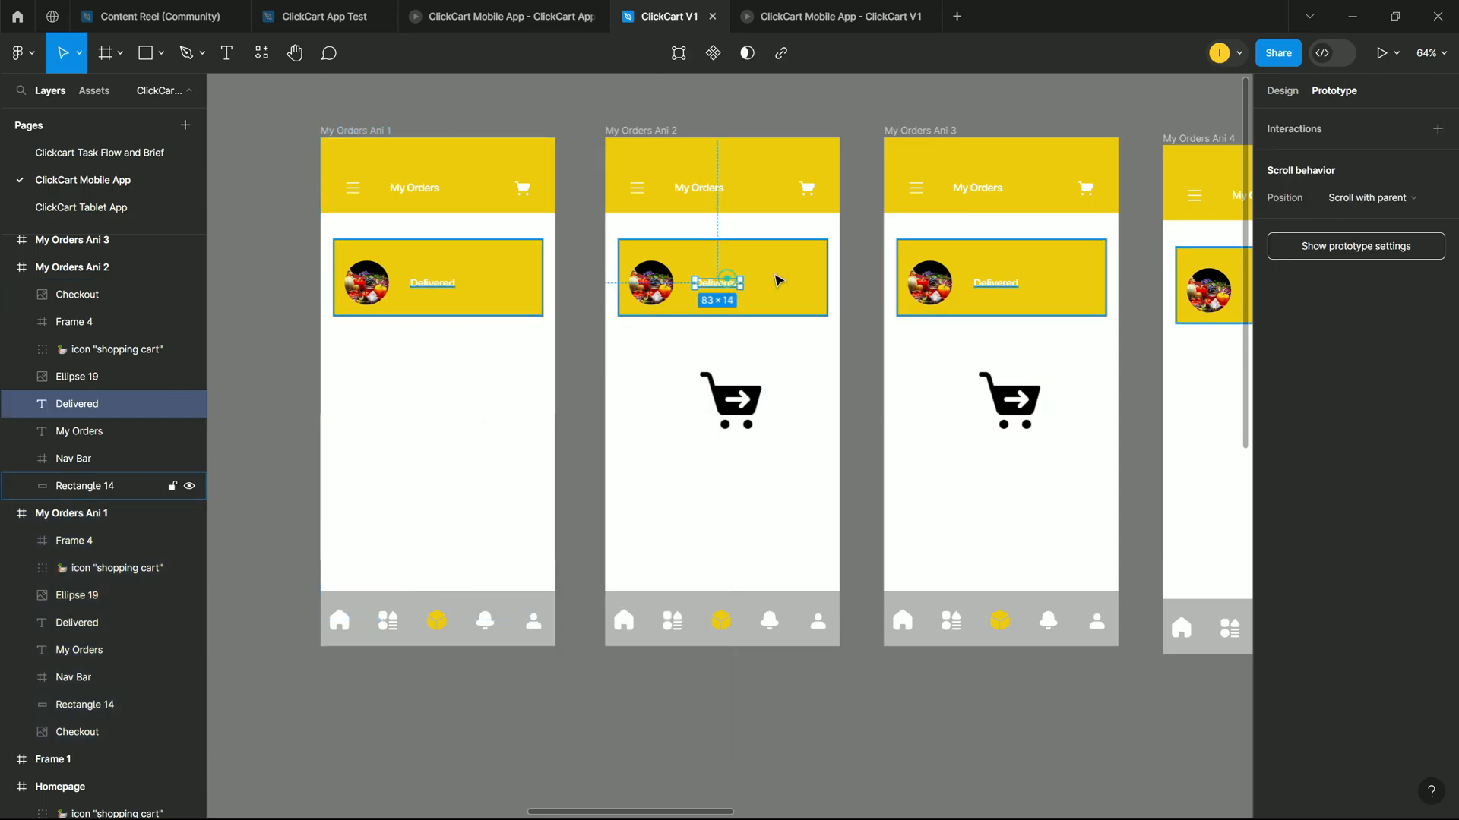
{"action": "left_click_drag", "start_coordinate": [641, 345], "coordinate": [727, 289]}
{"action": "left_click", "coordinate": [741, 401]}
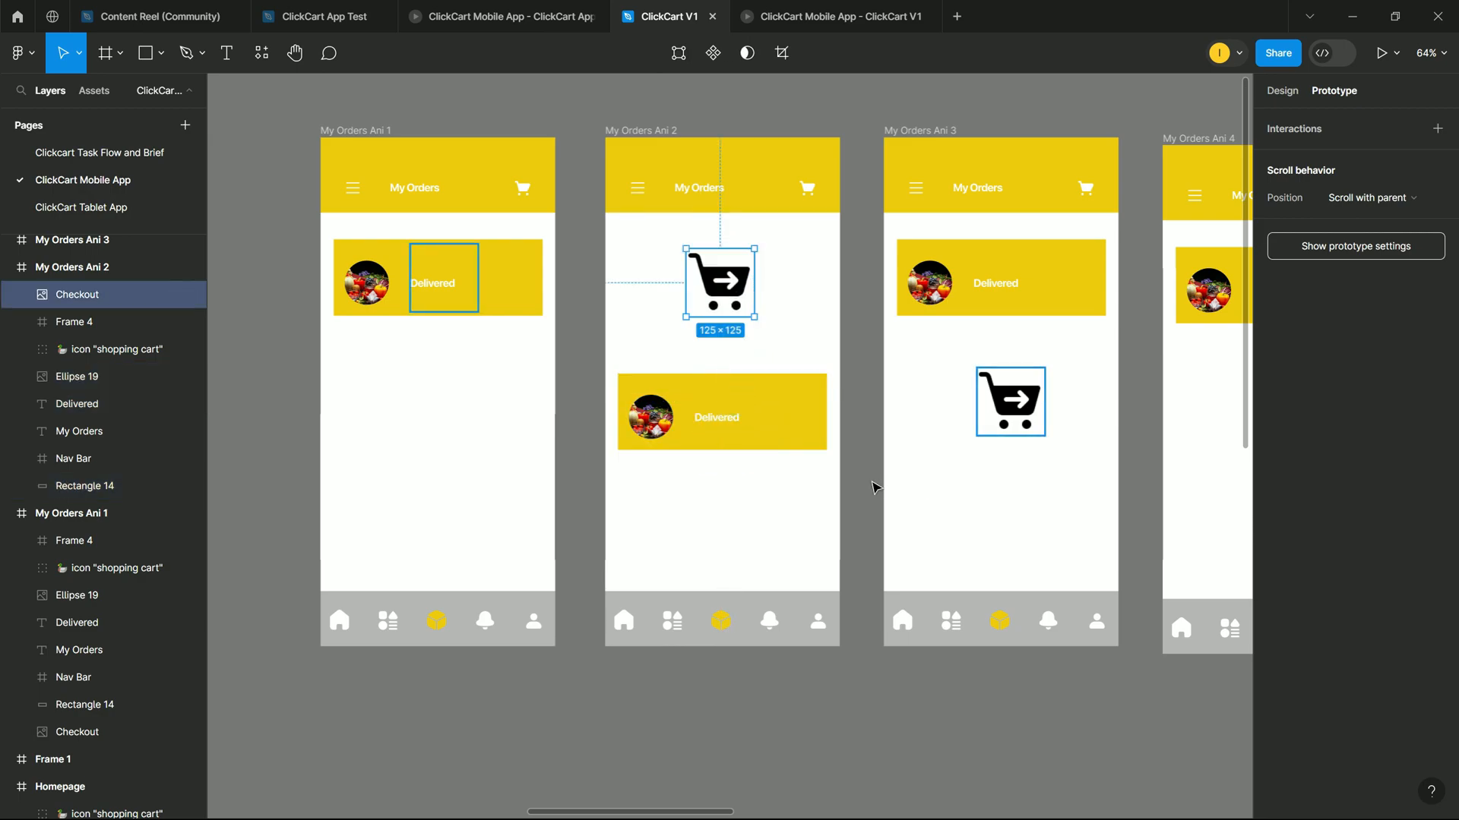
{"action": "key", "text": "Escape"}
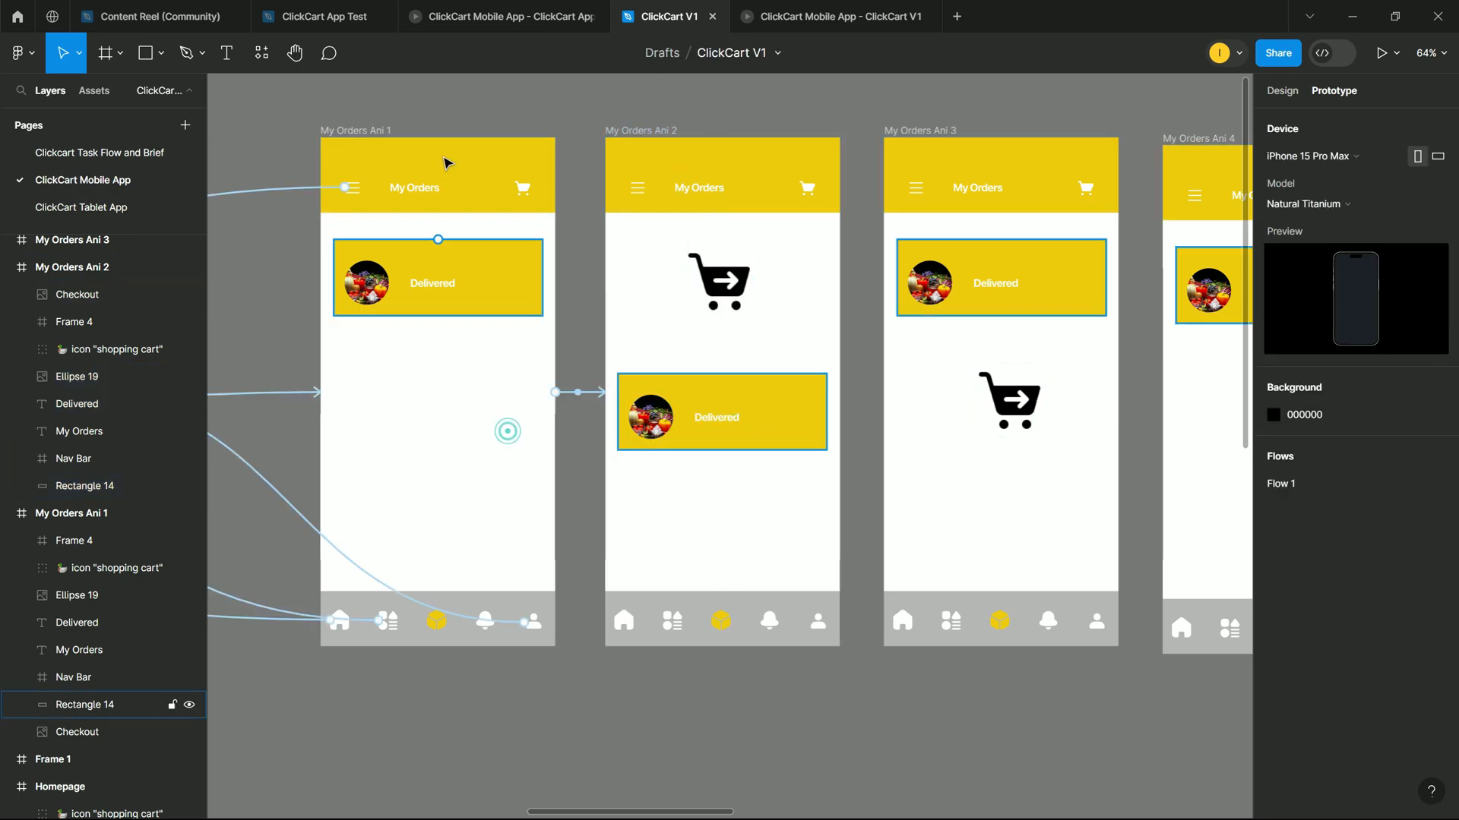
Step: Preview the My Orders animation in the mobile prototype
{"action": "left_click", "coordinate": [810, 8]}
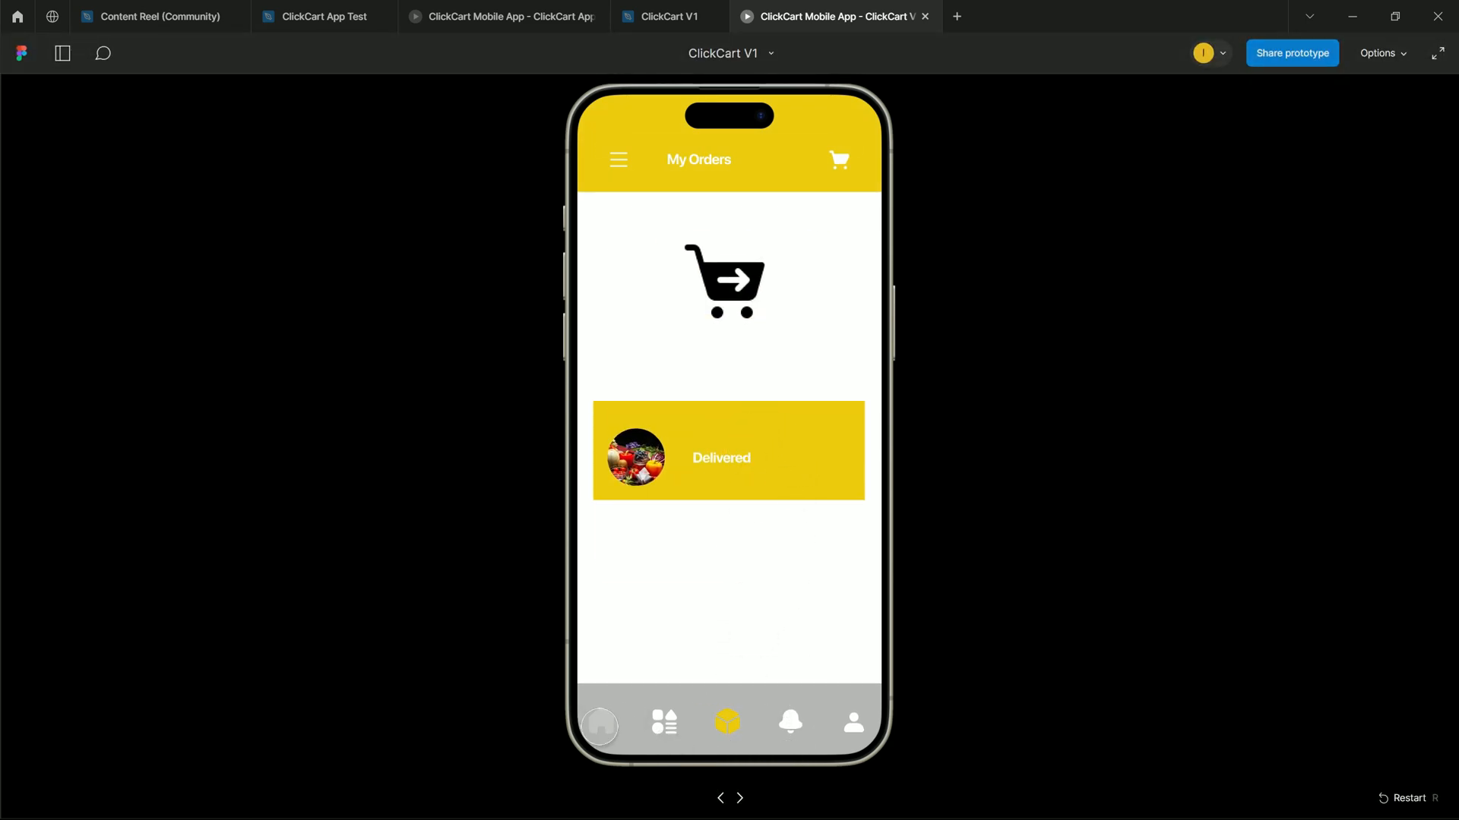
{"action": "left_click", "coordinate": [601, 722]}
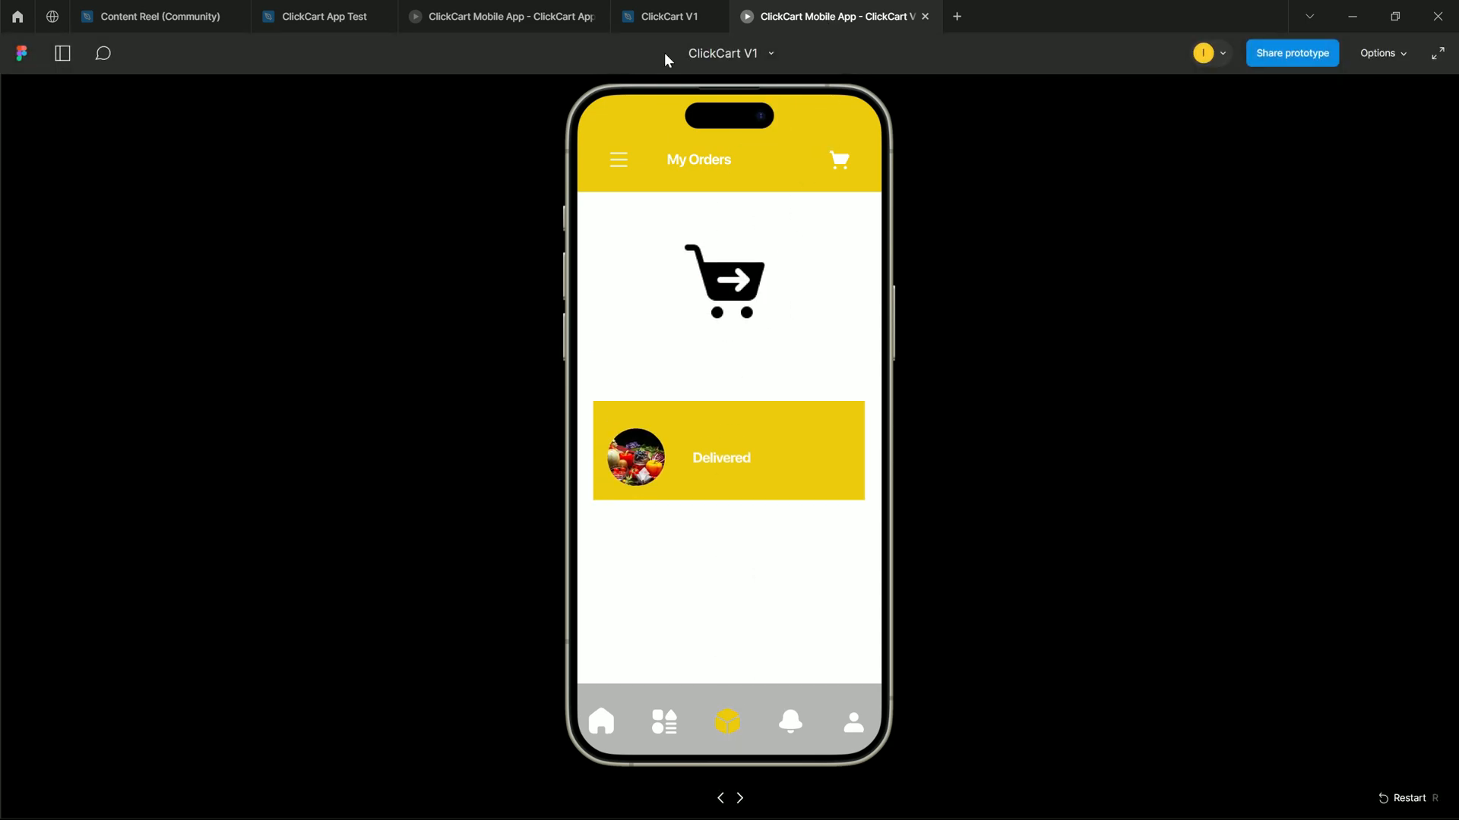
Step: Return to the design file and centre the cart icons horizontally in My Orders Ani 2 and My Orders Ani 1
{"action": "left_click", "coordinate": [668, 16]}
{"action": "left_click", "coordinate": [730, 286]}
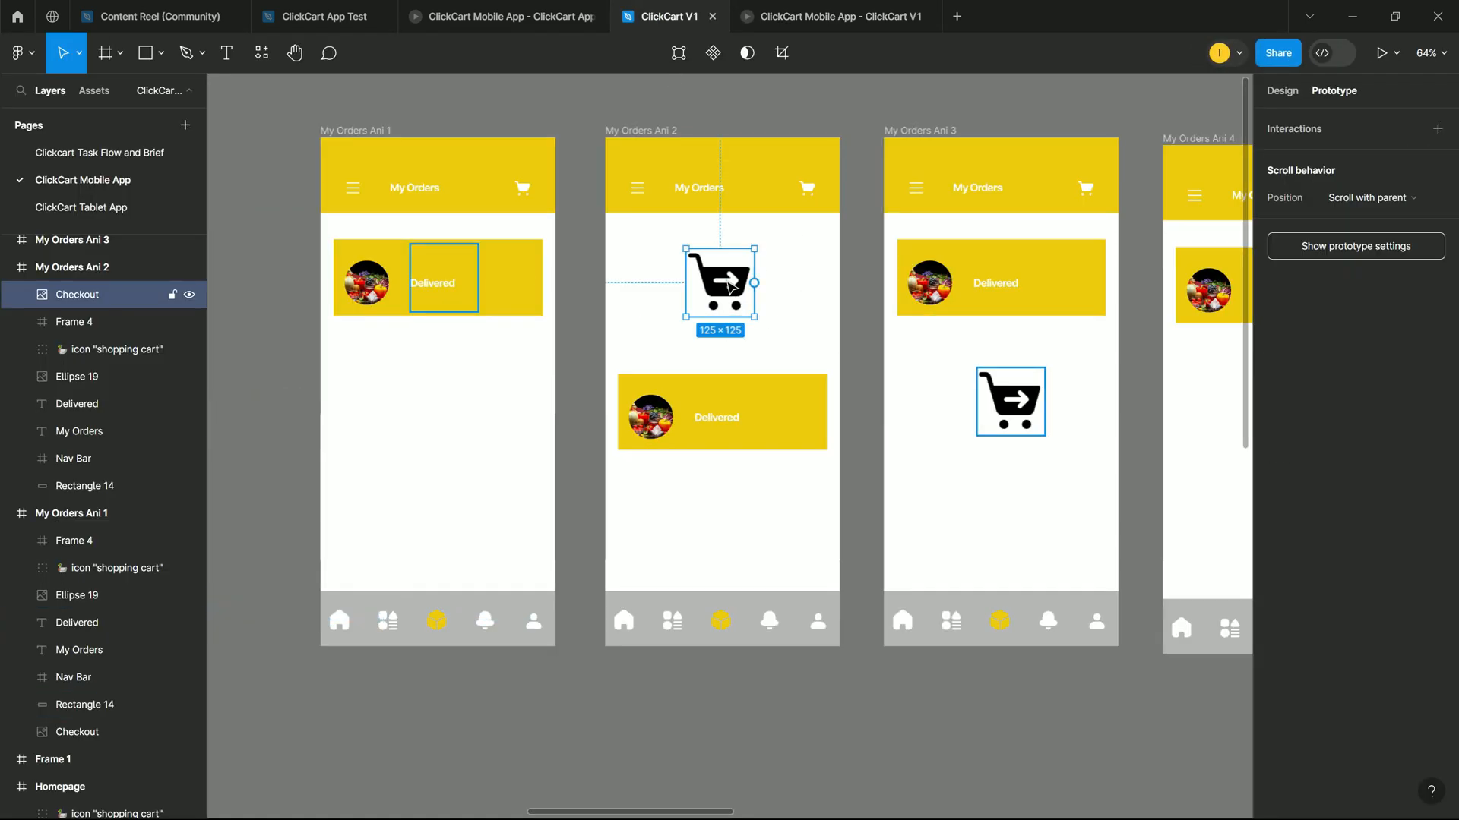
{"action": "left_click_drag", "start_coordinate": [725, 286], "coordinate": [726, 287]}
{"action": "left_click", "coordinate": [445, 275]}
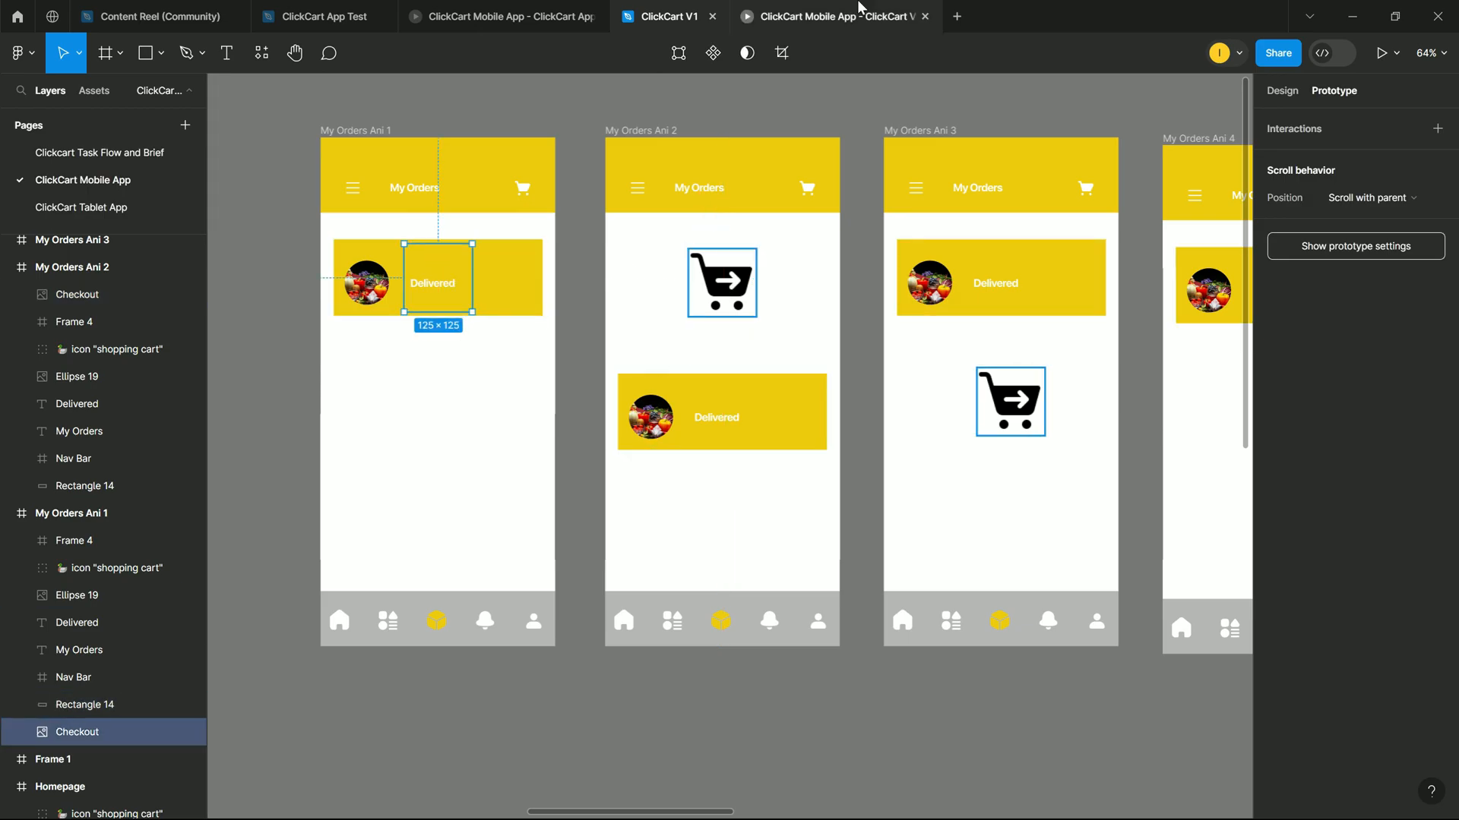
Step: Replay the prototype from the home screen to My Orders to check the cart's motion, and return to the design
{"action": "left_click", "coordinate": [859, 8]}
{"action": "left_click", "coordinate": [611, 729]}
{"action": "left_click", "coordinate": [733, 718]}
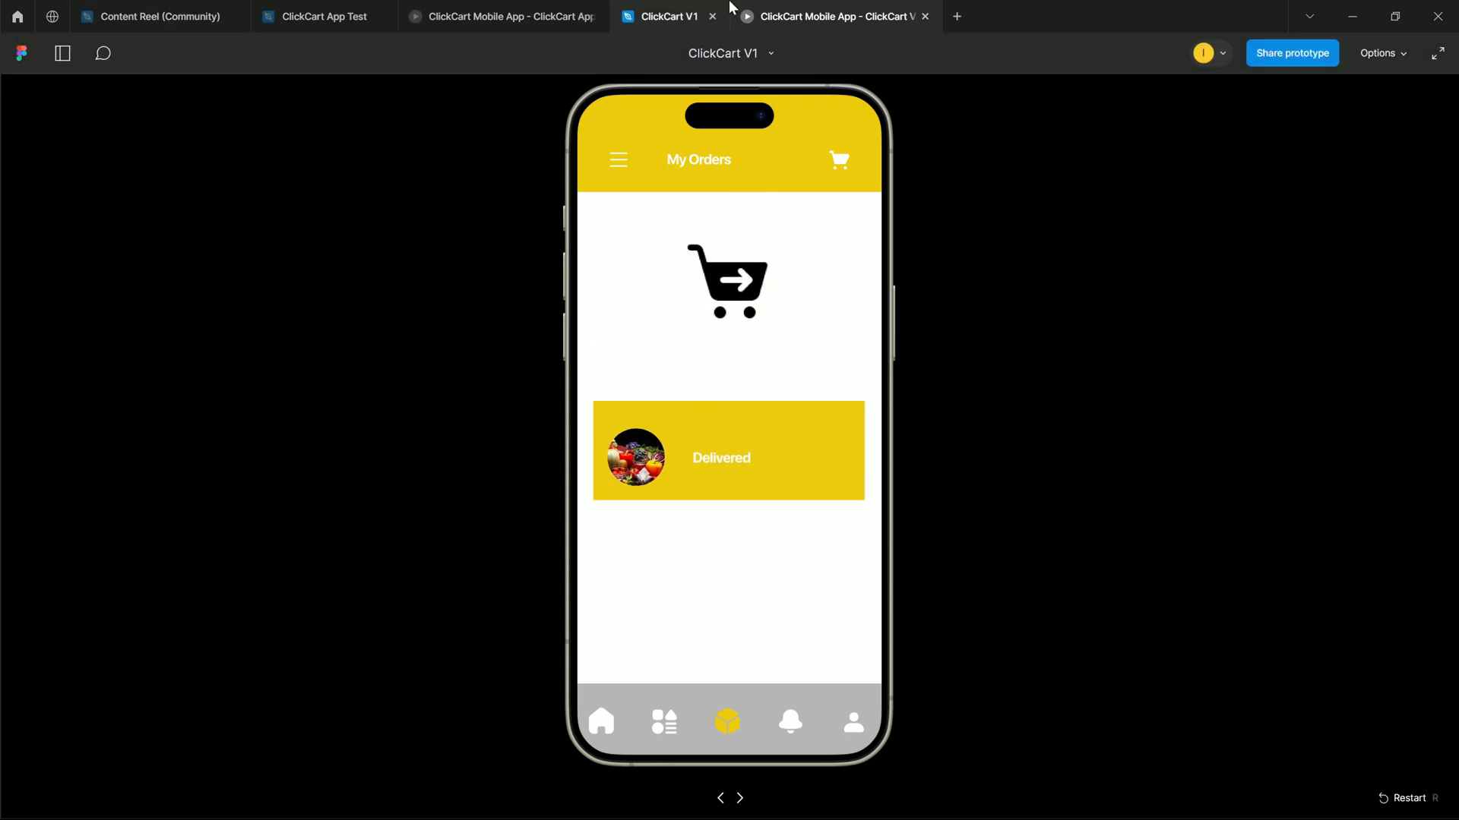
{"action": "left_click", "coordinate": [665, 9]}
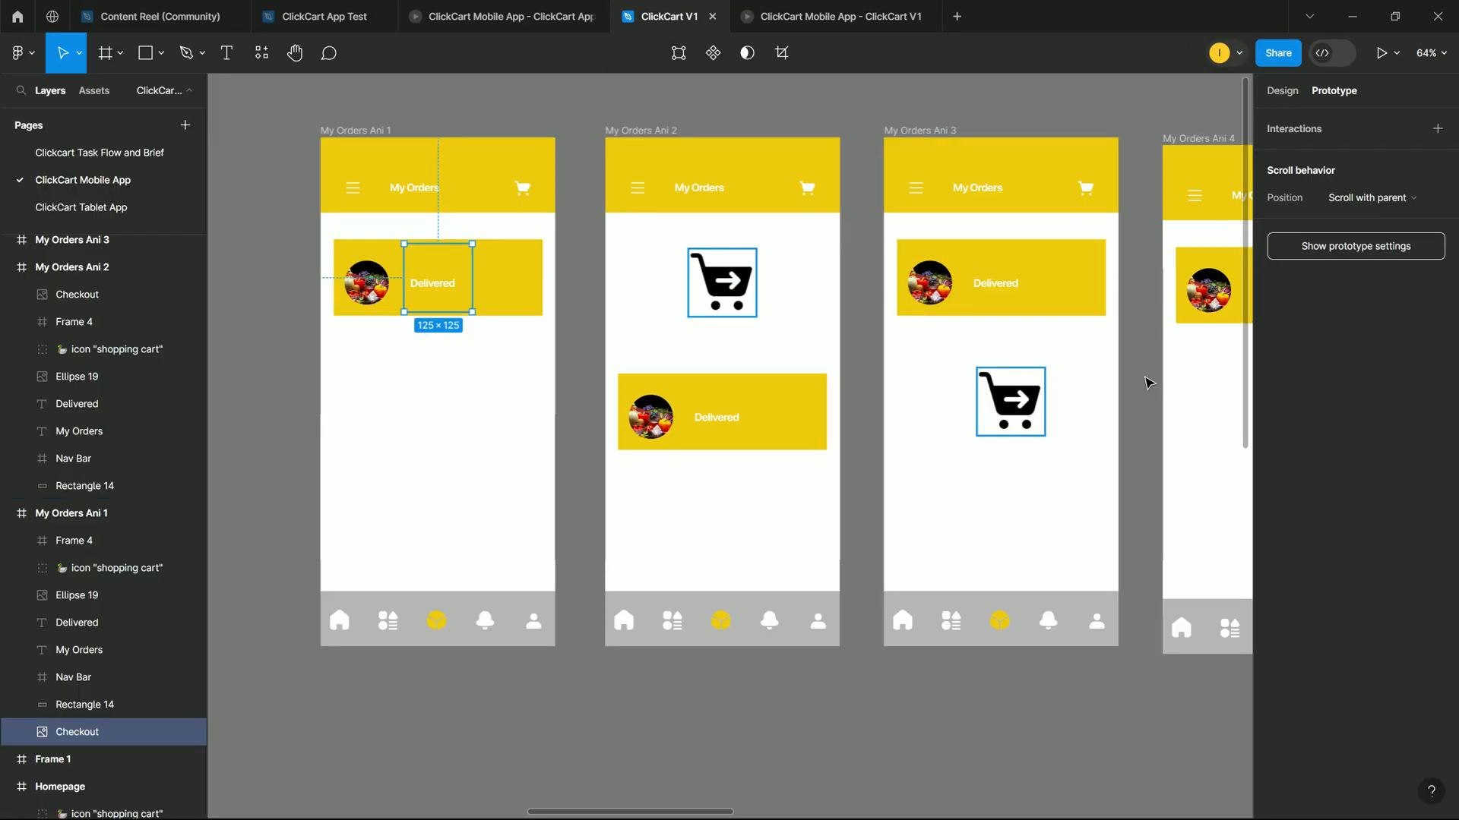
Step: In My Orders Ani 3, move the cart icon out of the way and shift the Delivered card with its contents down to mid-screen
{"action": "left_click", "coordinate": [1033, 292]}
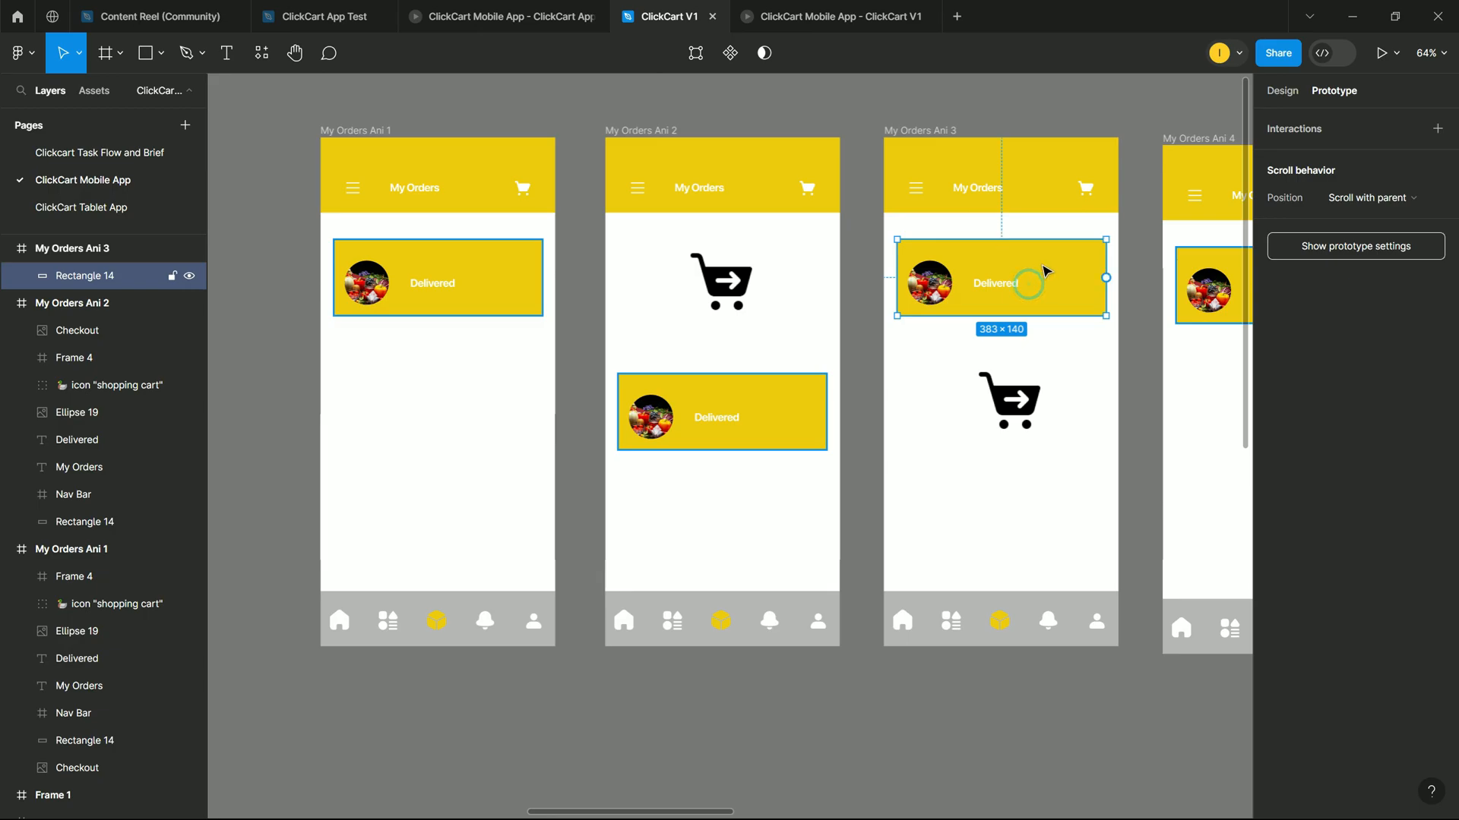
{"action": "left_click", "coordinate": [922, 348]}
{"action": "left_click_drag", "start_coordinate": [1094, 229], "coordinate": [923, 339]}
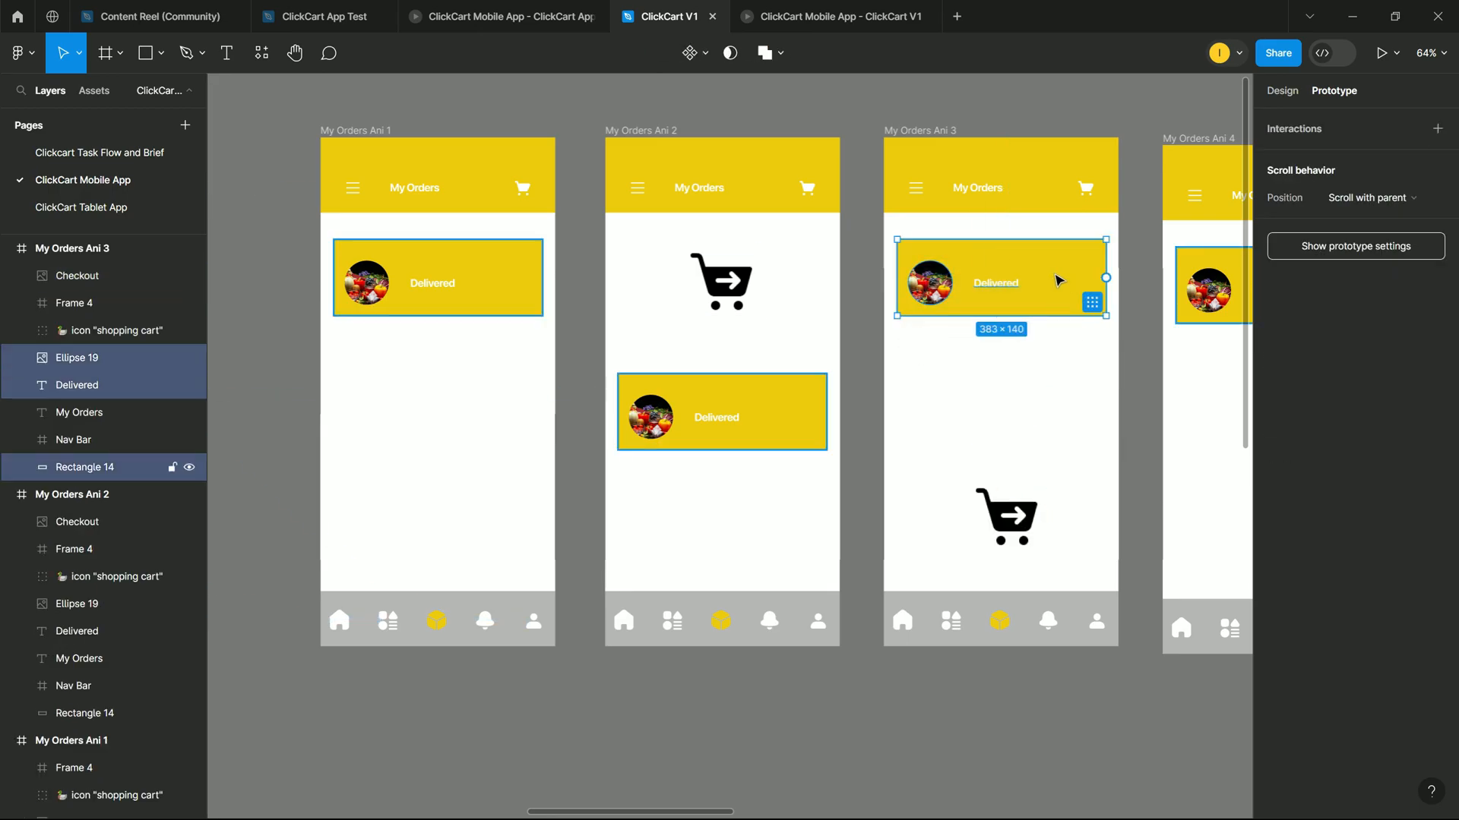
{"action": "key", "text": "shift+Down"}
{"action": "key", "text": "shift+Down"}
{"action": "key", "text": "shift+Down"}
{"action": "key", "text": "shift+Down"}
{"action": "key", "text": "shift+Down"}
{"action": "key", "text": "shift+Down"}
{"action": "key", "text": "shift+Down"}
{"action": "key", "text": "shift+Down"}
{"action": "key", "text": "shift+Down"}
{"action": "key", "text": "shift+Down"}
{"action": "key", "text": "shift+Down"}
{"action": "key", "text": "shift+Down"}
{"action": "key", "text": "shift+Down"}
{"action": "key", "text": "shift+Down"}
{"action": "key", "text": "shift+Down"}
{"action": "key", "text": "shift+Down"}
{"action": "key", "text": "shift+Down"}
{"action": "key", "text": "shift+Down"}
{"action": "key", "text": "shift+Down"}
{"action": "key", "text": "shift+Down"}
Step: Move the cart icon past the right edge of My Orders Ani 3 and nest its layer back inside that frame
{"action": "left_click", "coordinate": [1006, 517]}
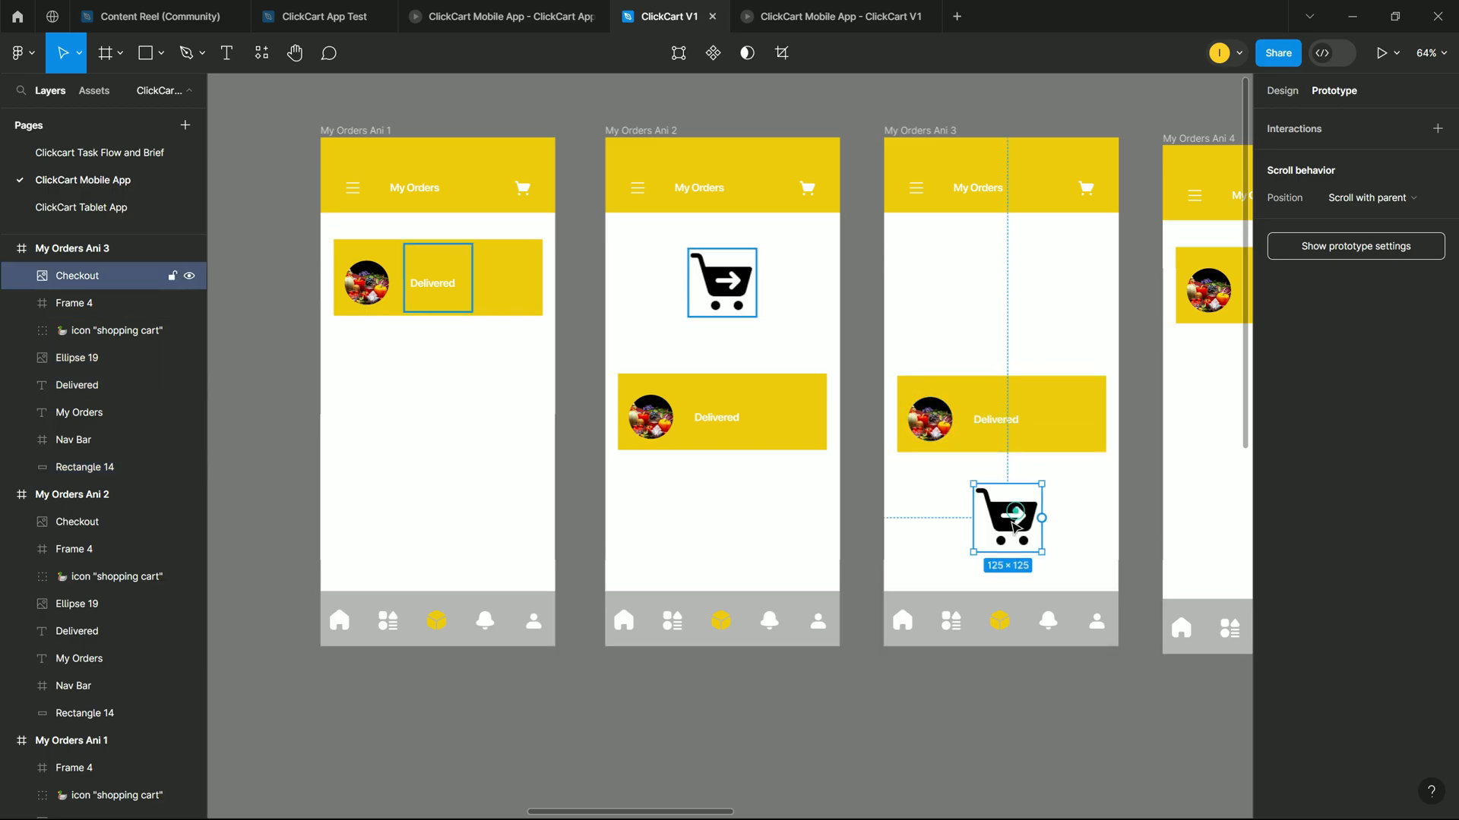
{"action": "left_click_drag", "start_coordinate": [1007, 517], "coordinate": [1047, 341]}
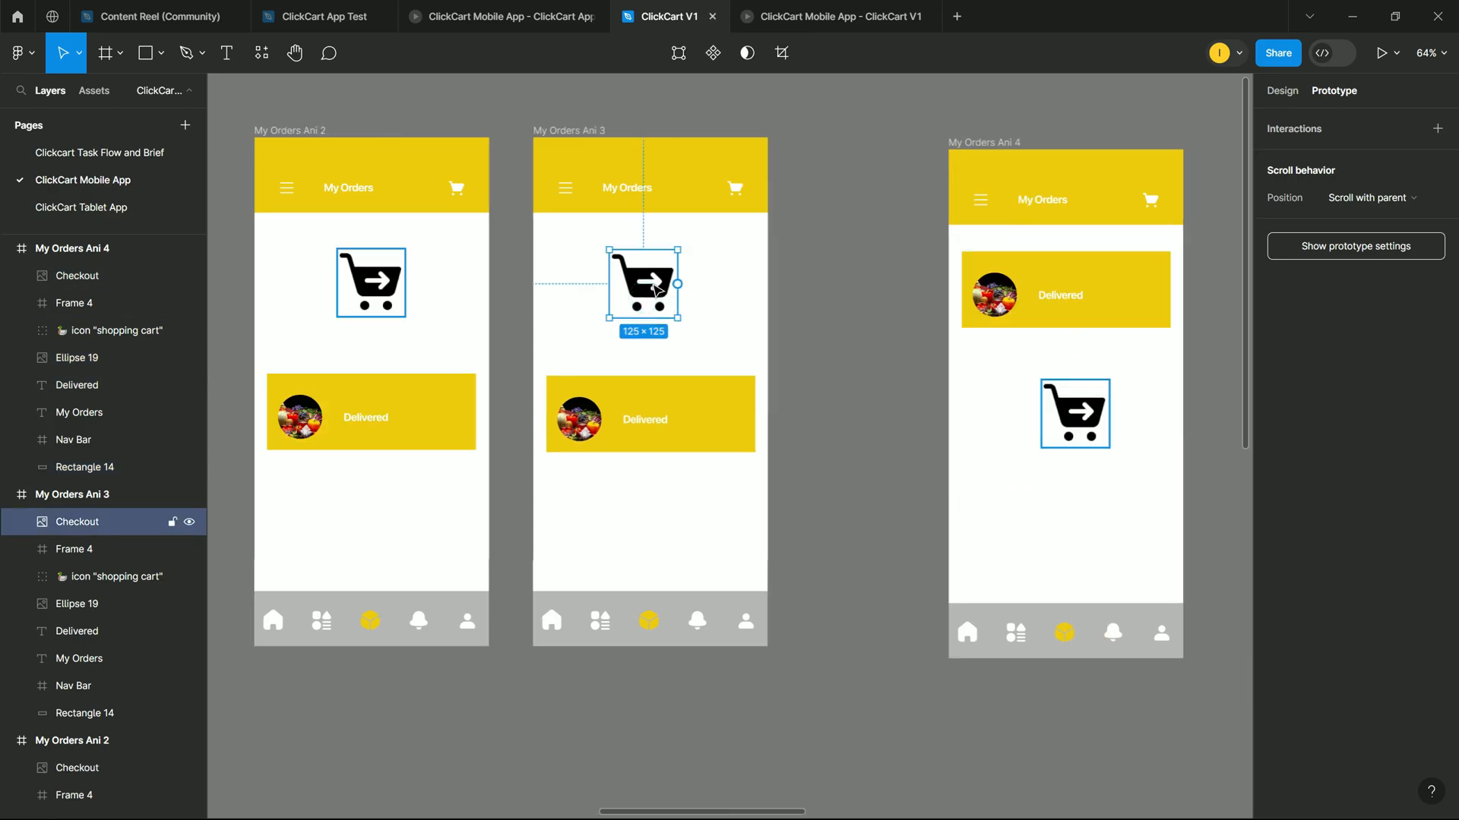
{"action": "left_click_drag", "start_coordinate": [651, 289], "coordinate": [845, 295]}
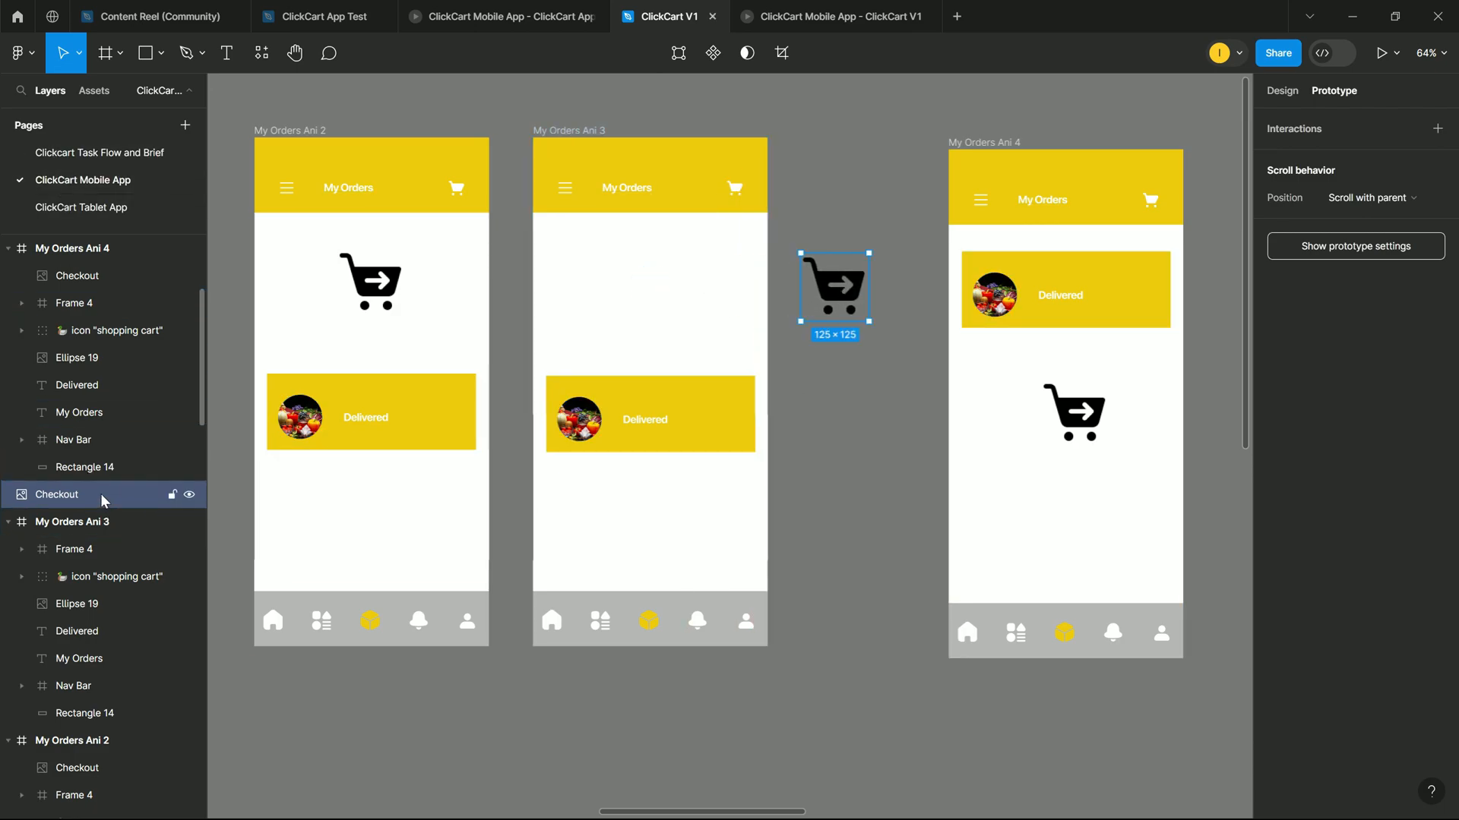
{"action": "left_click_drag", "start_coordinate": [101, 498], "coordinate": [97, 530]}
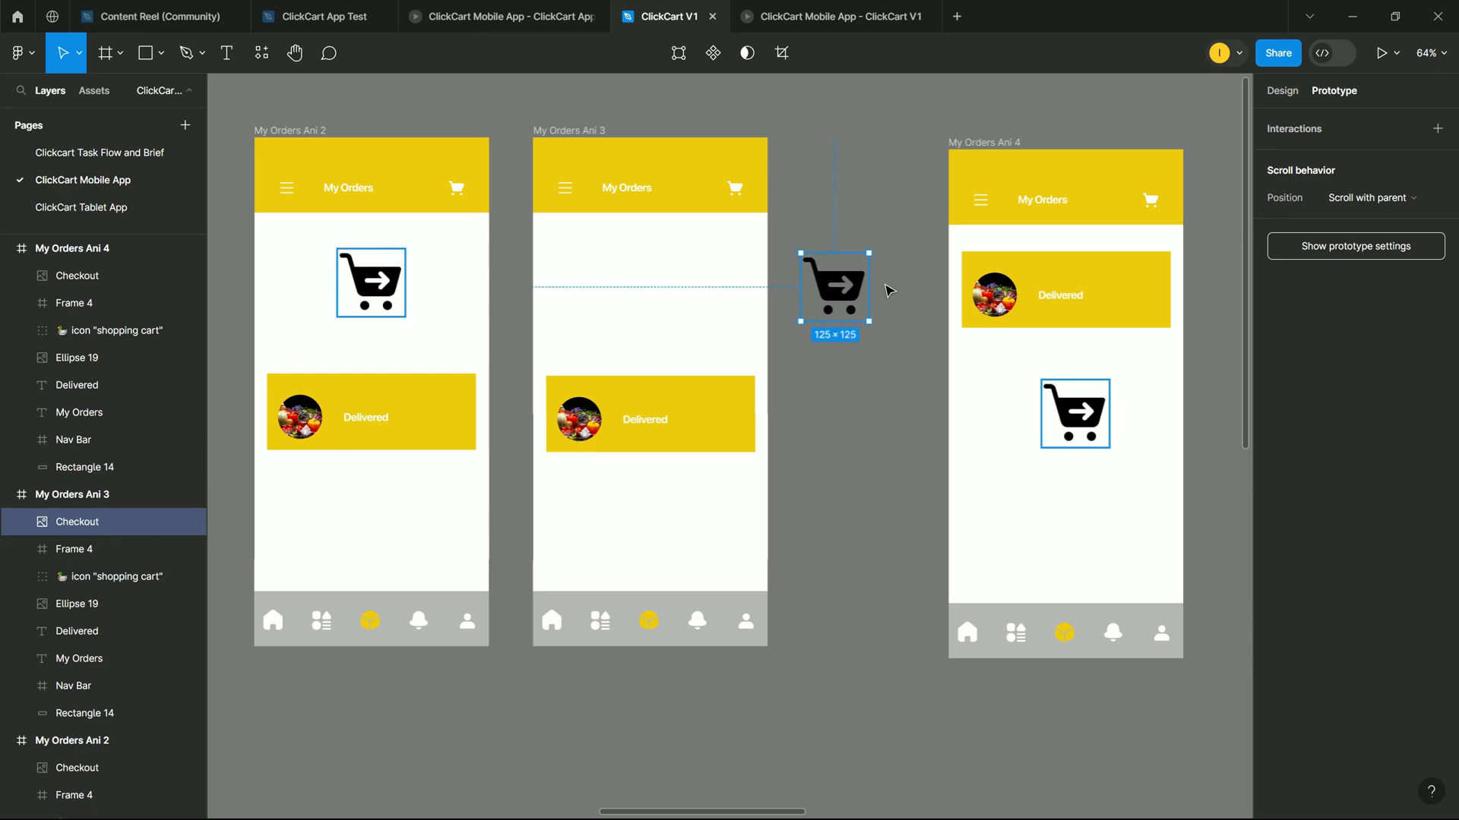
Step: Toggle Clip content for My Orders Ani 3 to compare the effect, and leave it switched off
{"action": "left_click", "coordinate": [1283, 91]}
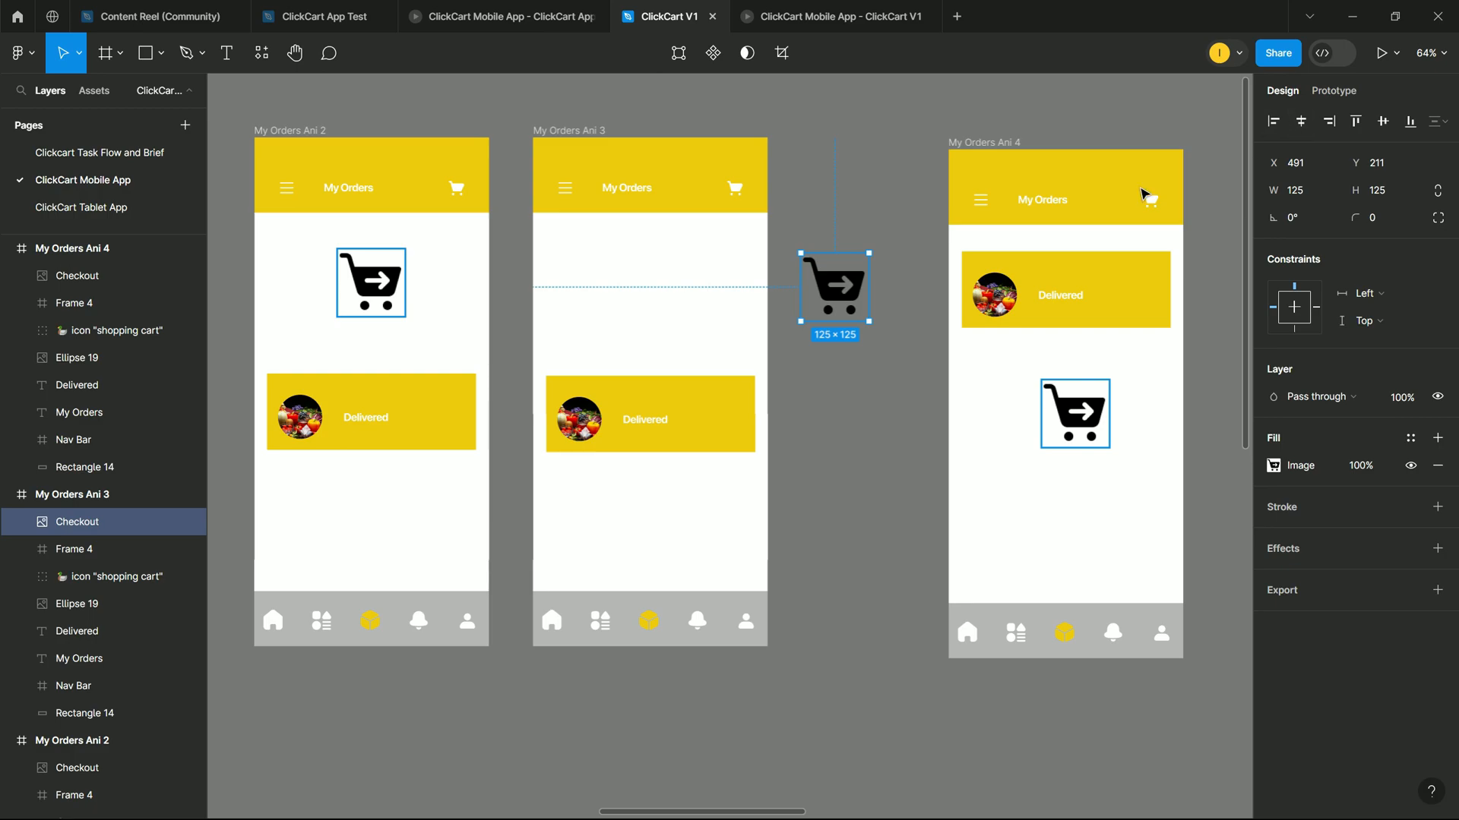
{"action": "left_click", "coordinate": [577, 133]}
{"action": "left_click", "coordinate": [1312, 275]}
{"action": "left_click", "coordinate": [1309, 274]}
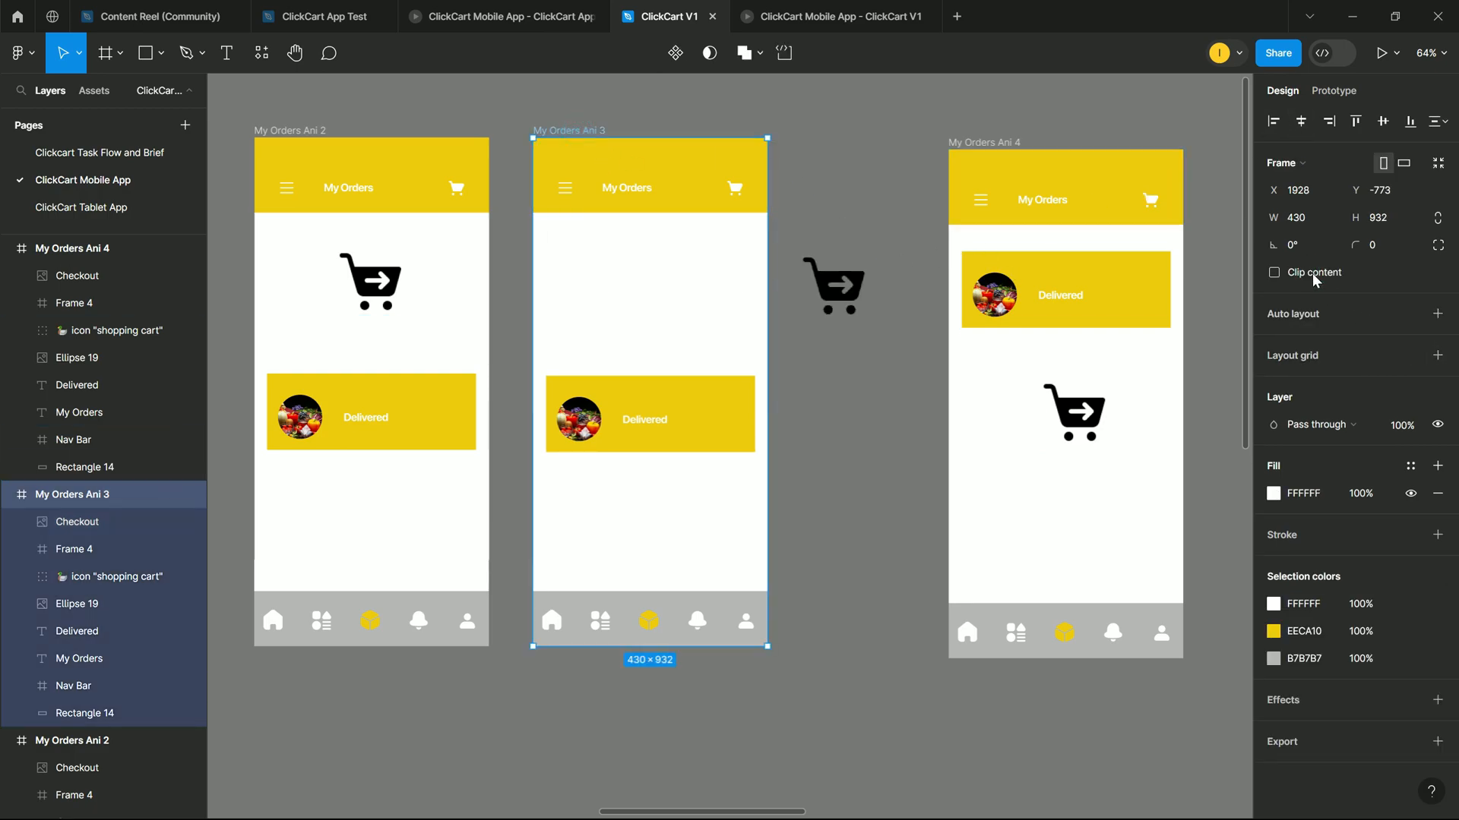
{"action": "left_click", "coordinate": [1314, 275]}
{"action": "left_click", "coordinate": [1312, 275]}
Step: Connect My Orders Ani 2 to My Orders Ani 3 with a Smart animate transition
{"action": "left_click", "coordinate": [324, 129]}
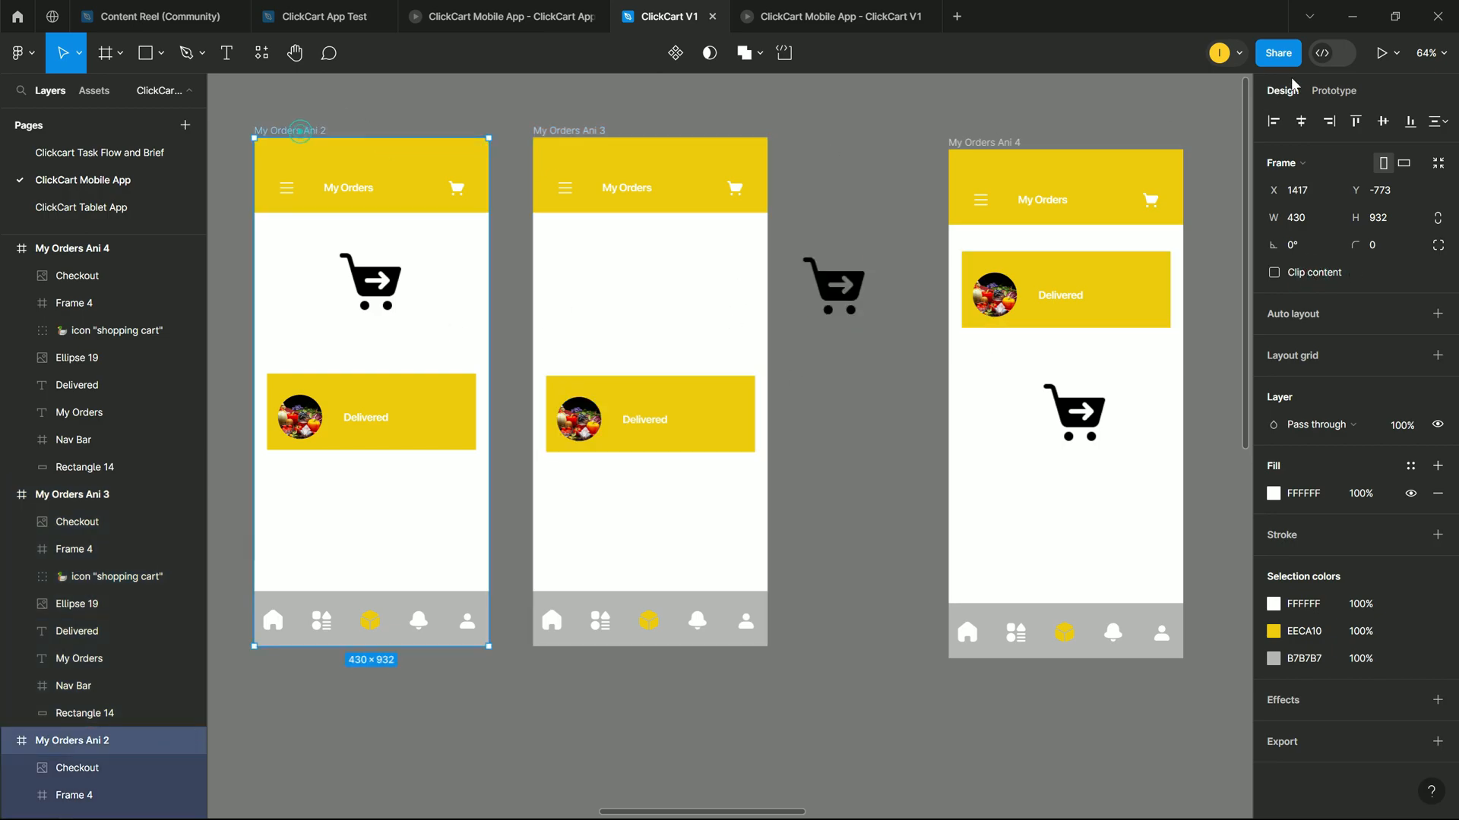
{"action": "left_click", "coordinate": [1334, 90]}
{"action": "left_click_drag", "start_coordinate": [488, 392], "coordinate": [585, 401]}
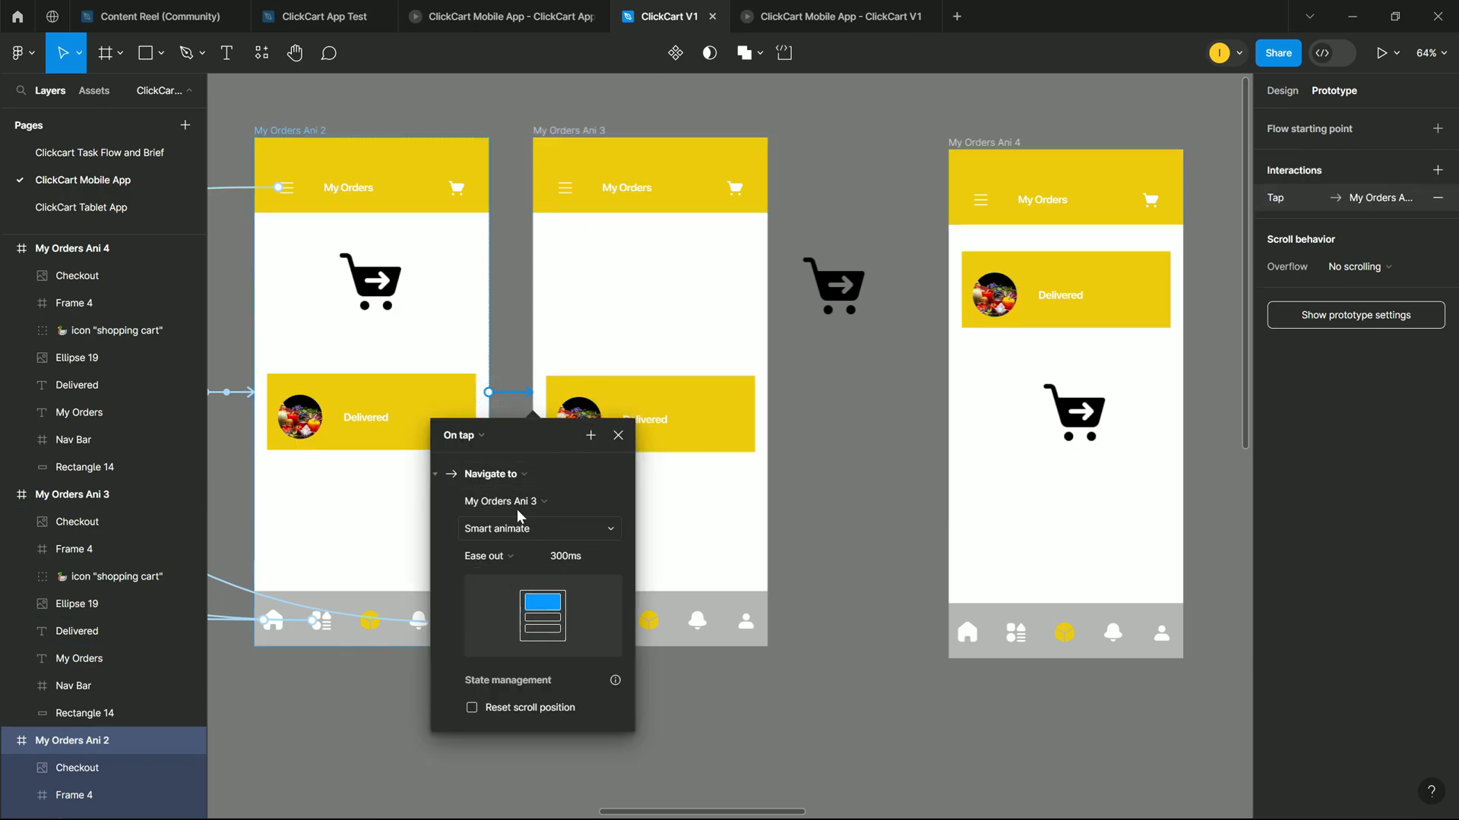
Step: Run the prototype from the home screen to My Orders to test the new connection, and return to the design
{"action": "left_click", "coordinate": [838, 10]}
{"action": "left_click", "coordinate": [599, 718]}
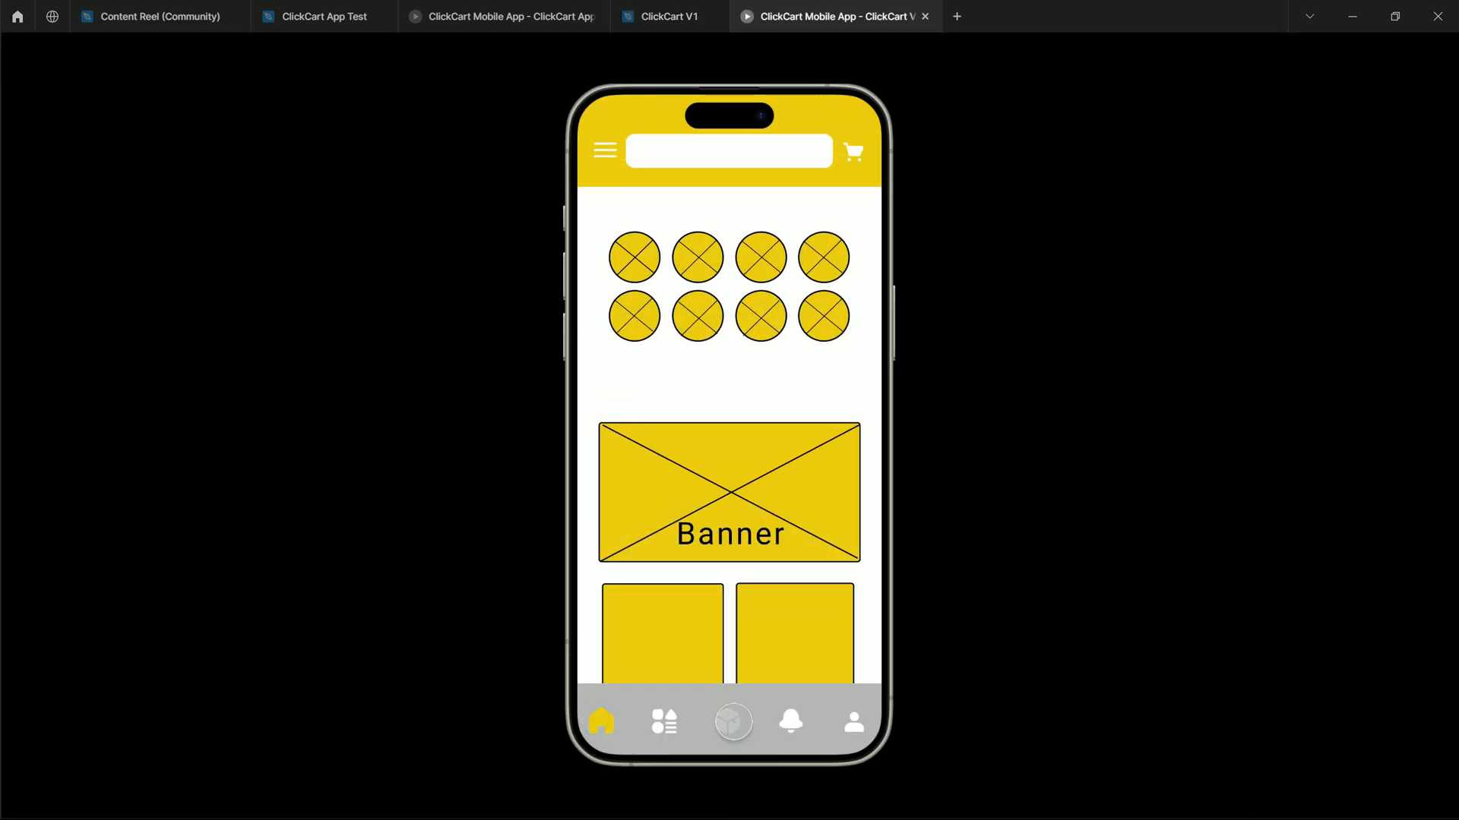
{"action": "left_click", "coordinate": [733, 722]}
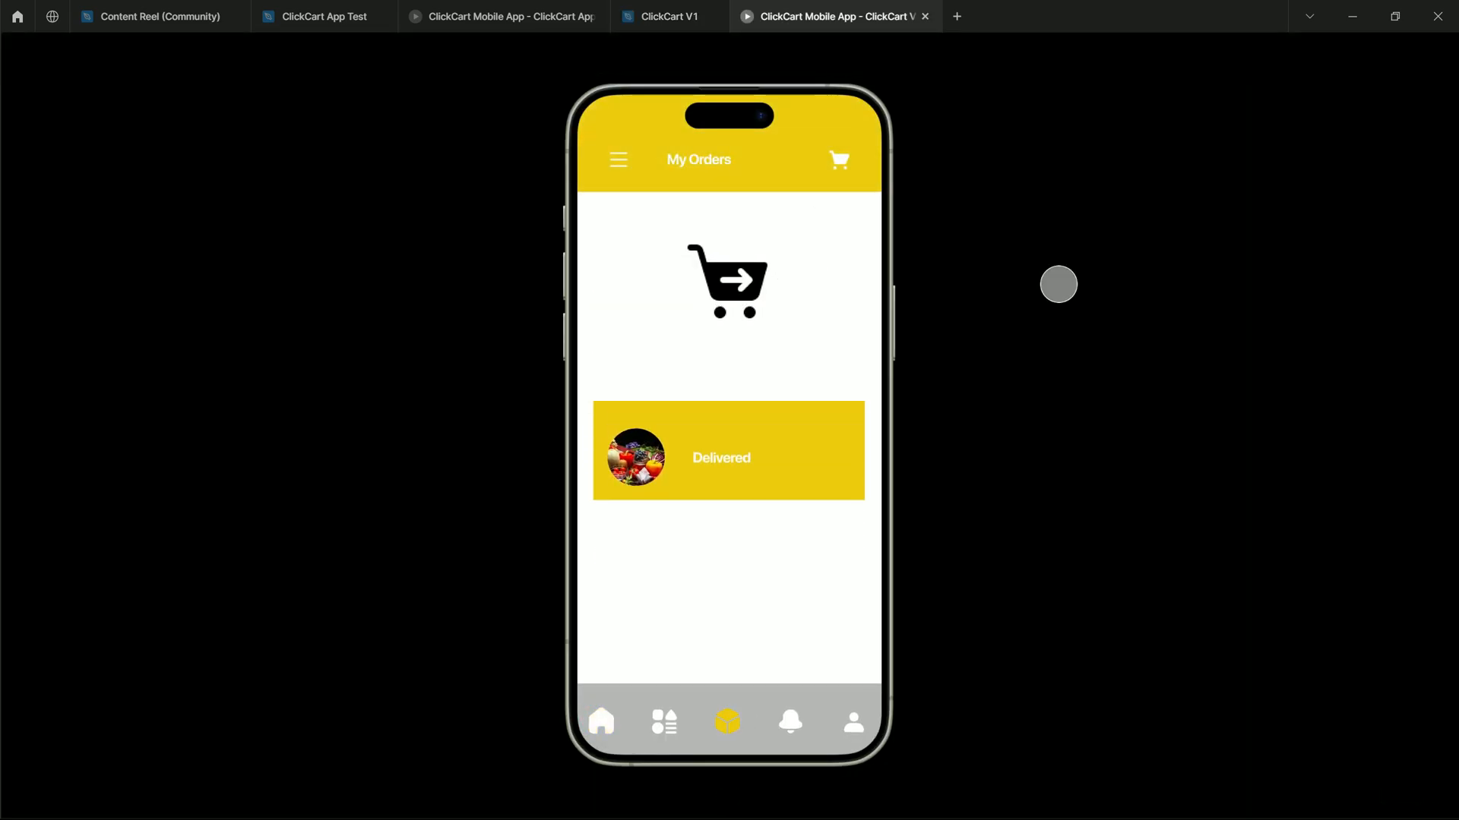
{"action": "left_click", "coordinate": [661, 16]}
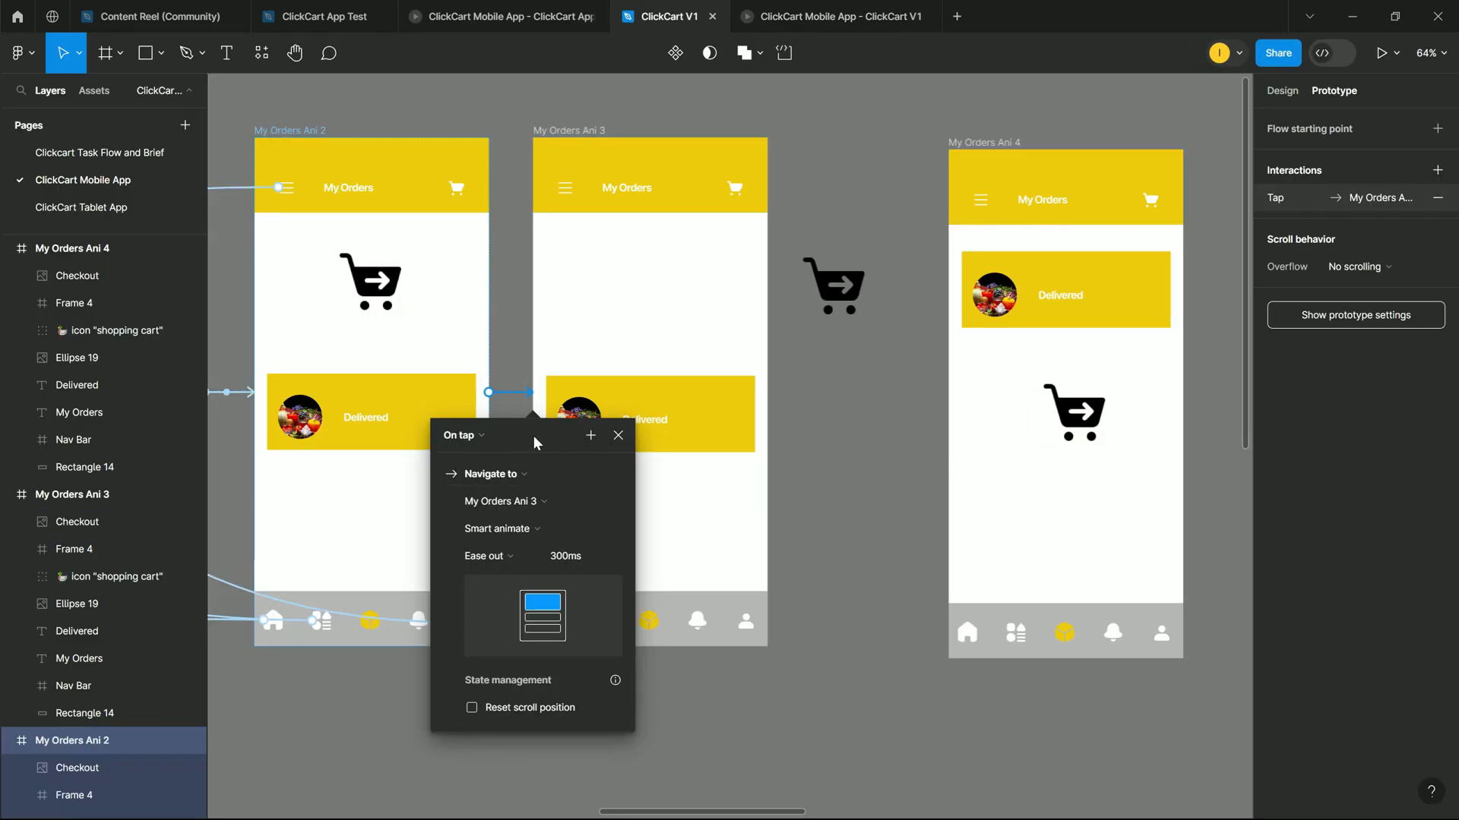
Step: Set the transition from My Orders Ani 2 to My Orders Ani 3 to a 1ms duration and an After delay trigger
{"action": "left_click_drag", "start_coordinate": [532, 440], "coordinate": [396, 400]}
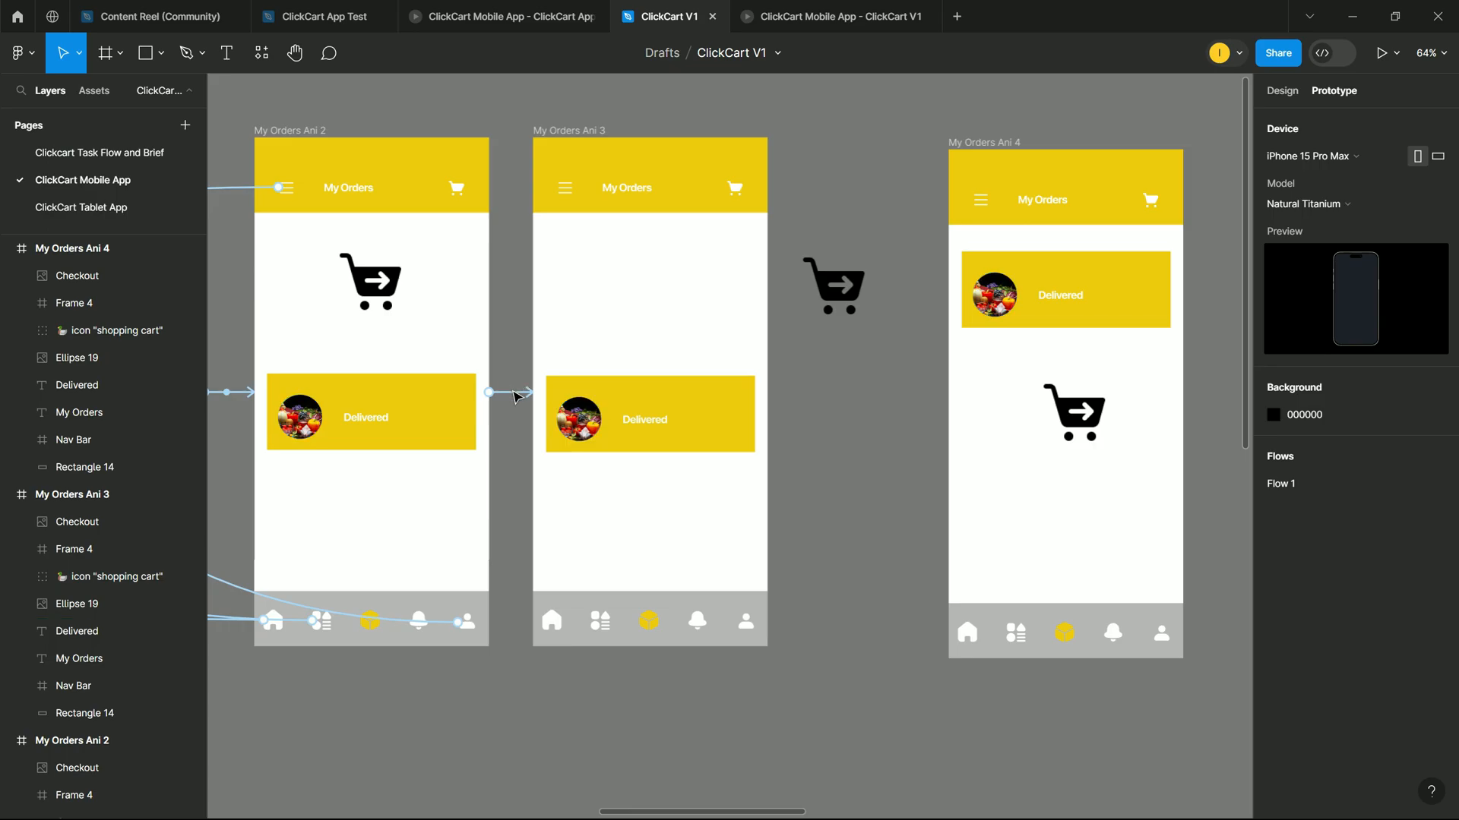
{"action": "left_click", "coordinate": [515, 395]}
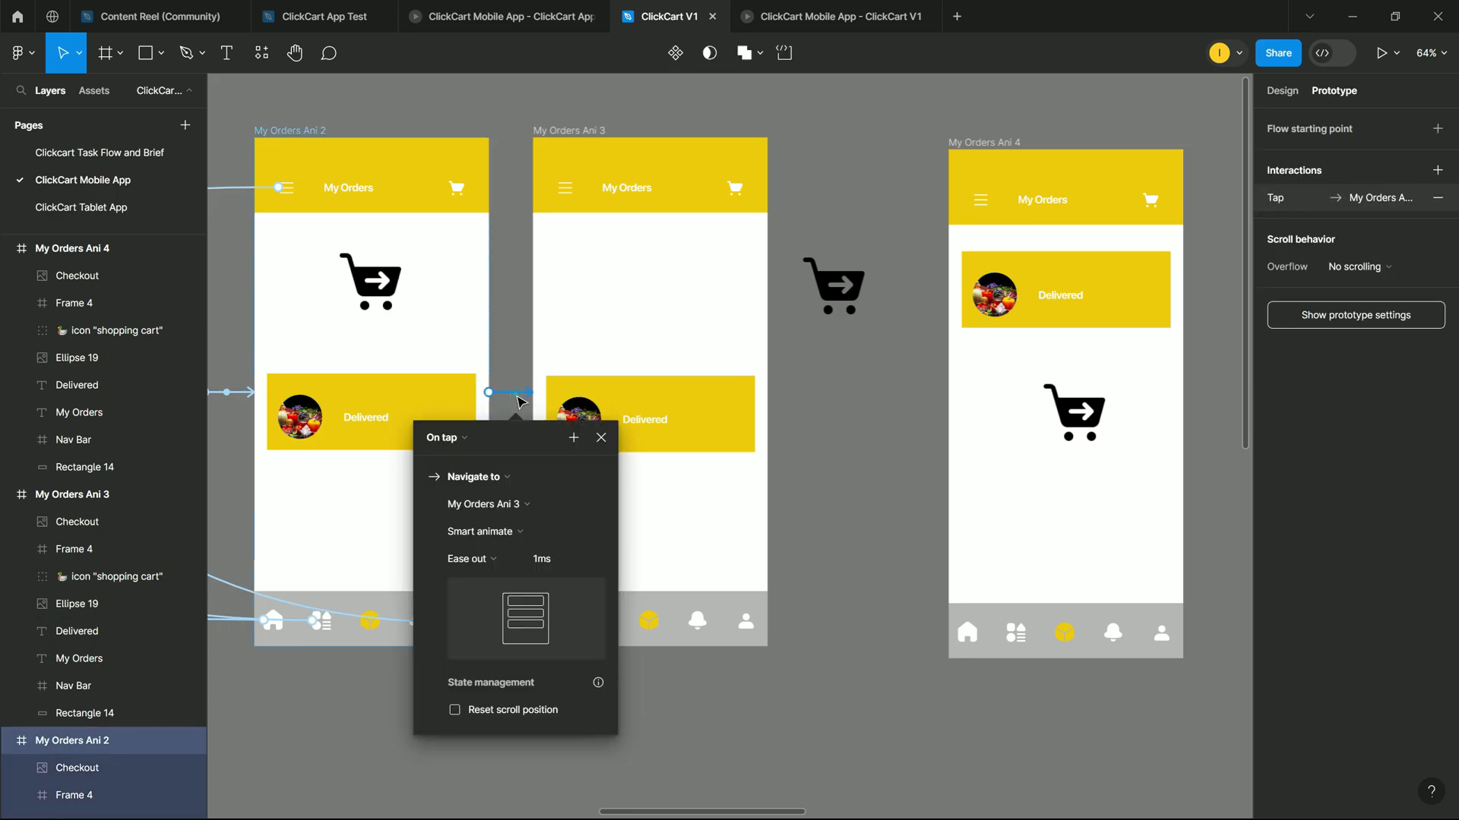
{"action": "left_click", "coordinate": [468, 438]}
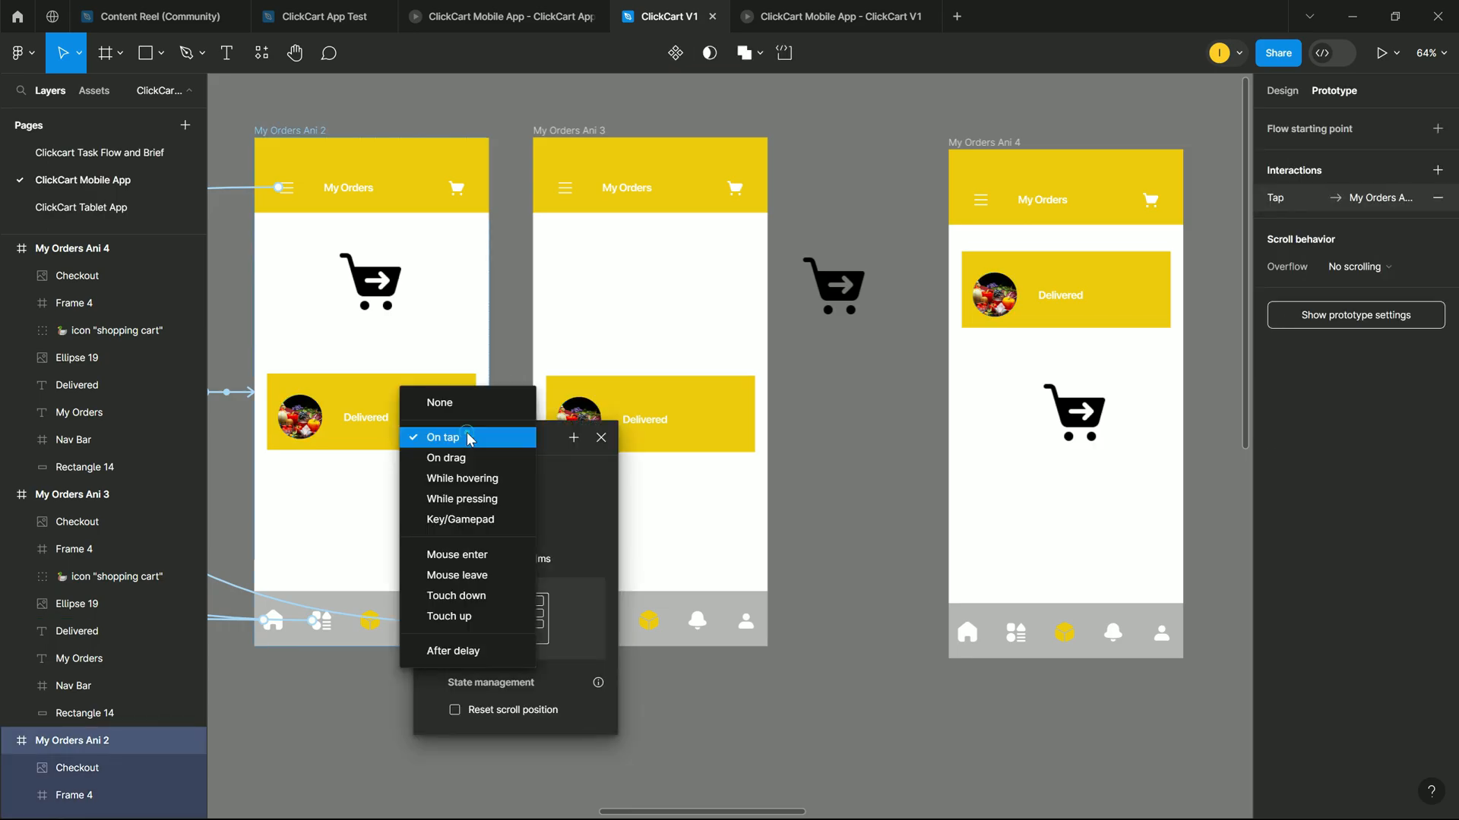
{"action": "left_click", "coordinate": [466, 650]}
{"action": "left_click", "coordinate": [775, 308]}
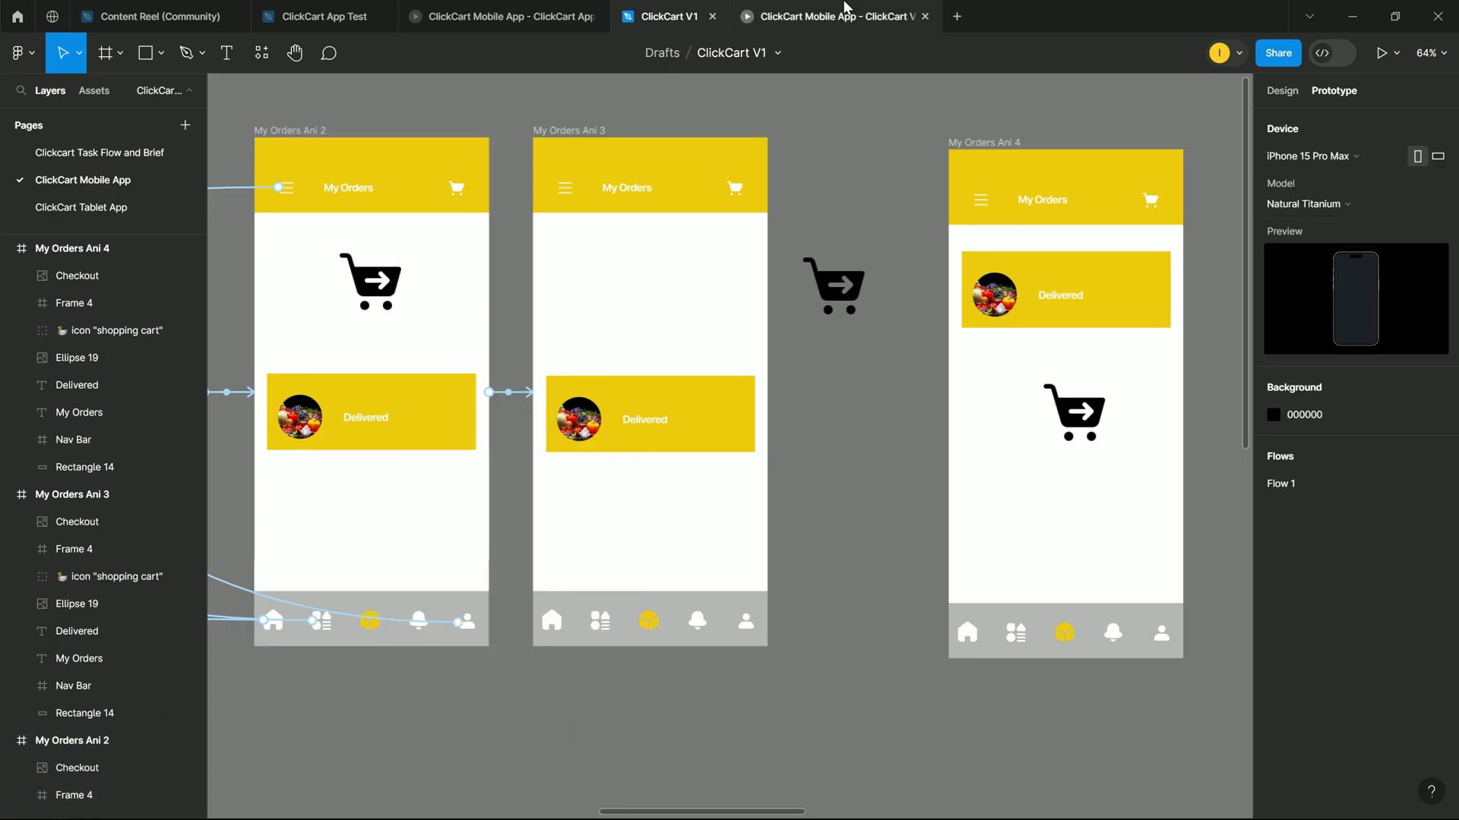
Step: Preview My Orders in the prototype to check the cart leaving the screen after the delay
{"action": "left_click", "coordinate": [836, 16]}
{"action": "left_click", "coordinate": [601, 722]}
{"action": "left_click", "coordinate": [729, 723]}
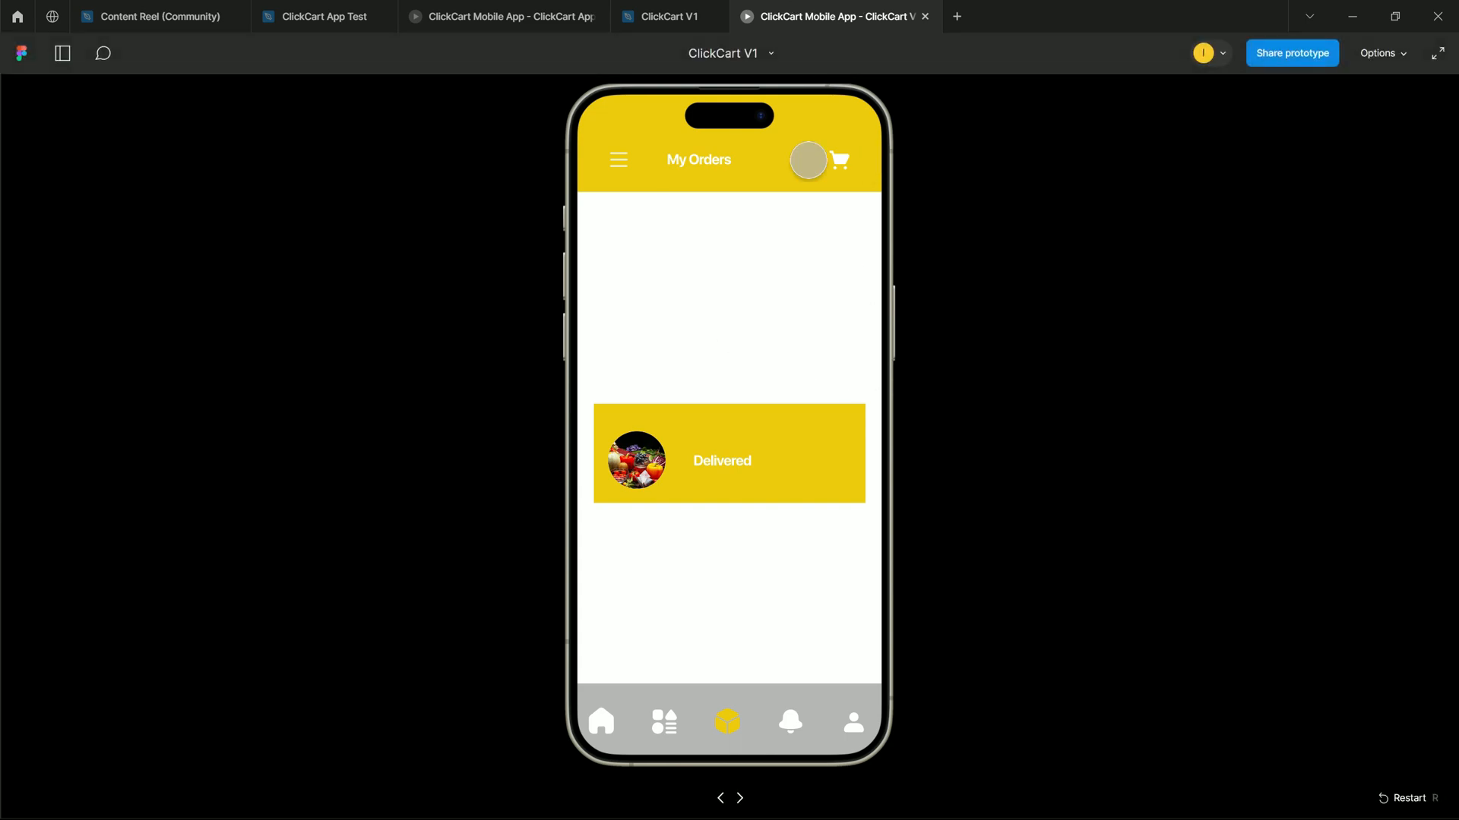
Step: Return to the design and set the animation duration from My Orders Ani 2 to My Orders Ani 3 to 300ms
{"action": "left_click", "coordinate": [624, 9]}
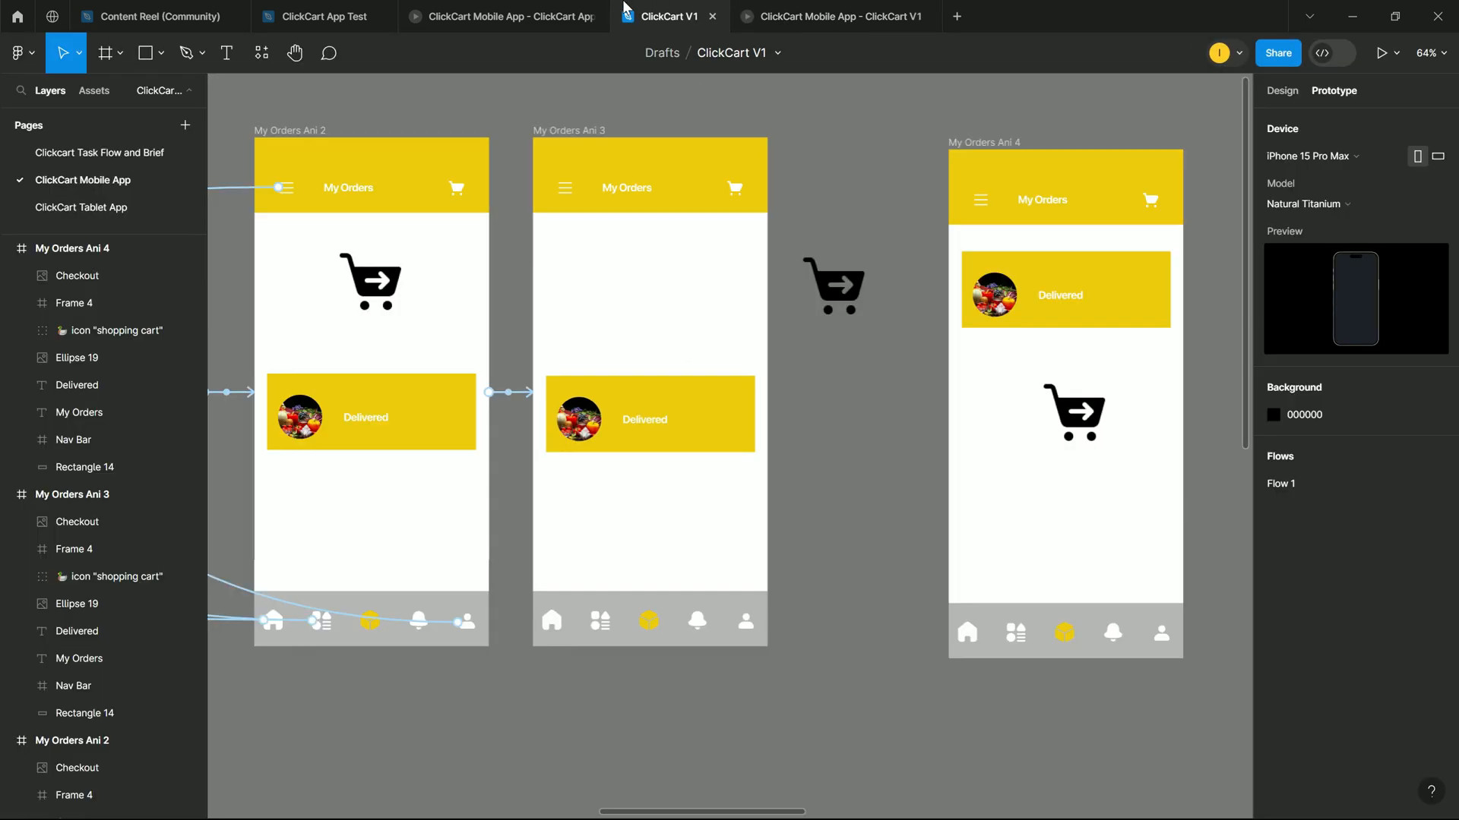
{"action": "left_click", "coordinate": [509, 392]}
{"action": "left_click", "coordinate": [554, 577]}
{"action": "type", "text": "300"}
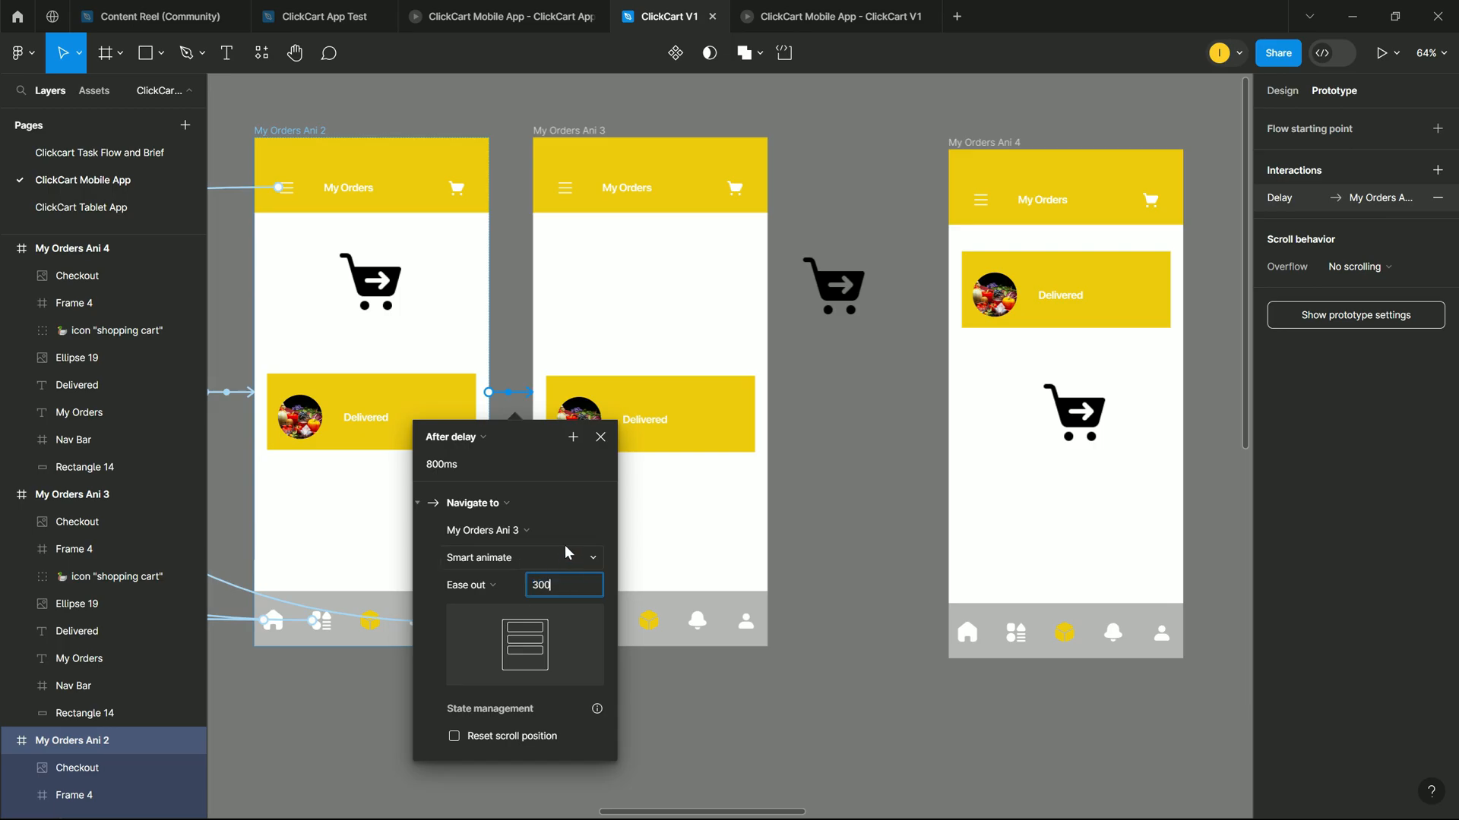
{"action": "key", "text": "Return"}
Step: Replay the prototype from the home screen to My Orders to check the cart's slower exit, and return to the design
{"action": "left_click", "coordinate": [828, 16]}
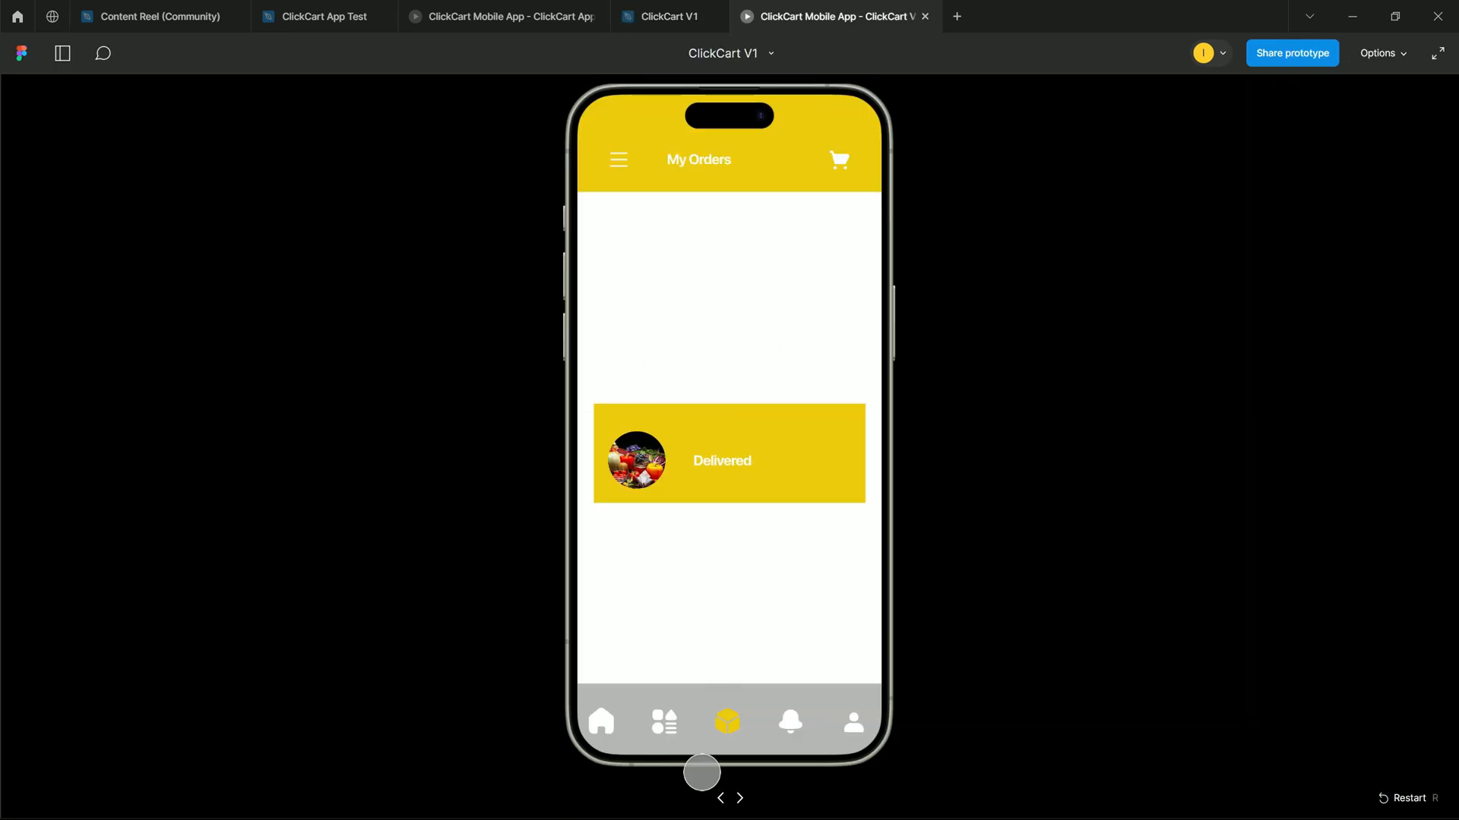
{"action": "left_click", "coordinate": [602, 725]}
{"action": "left_click", "coordinate": [728, 722]}
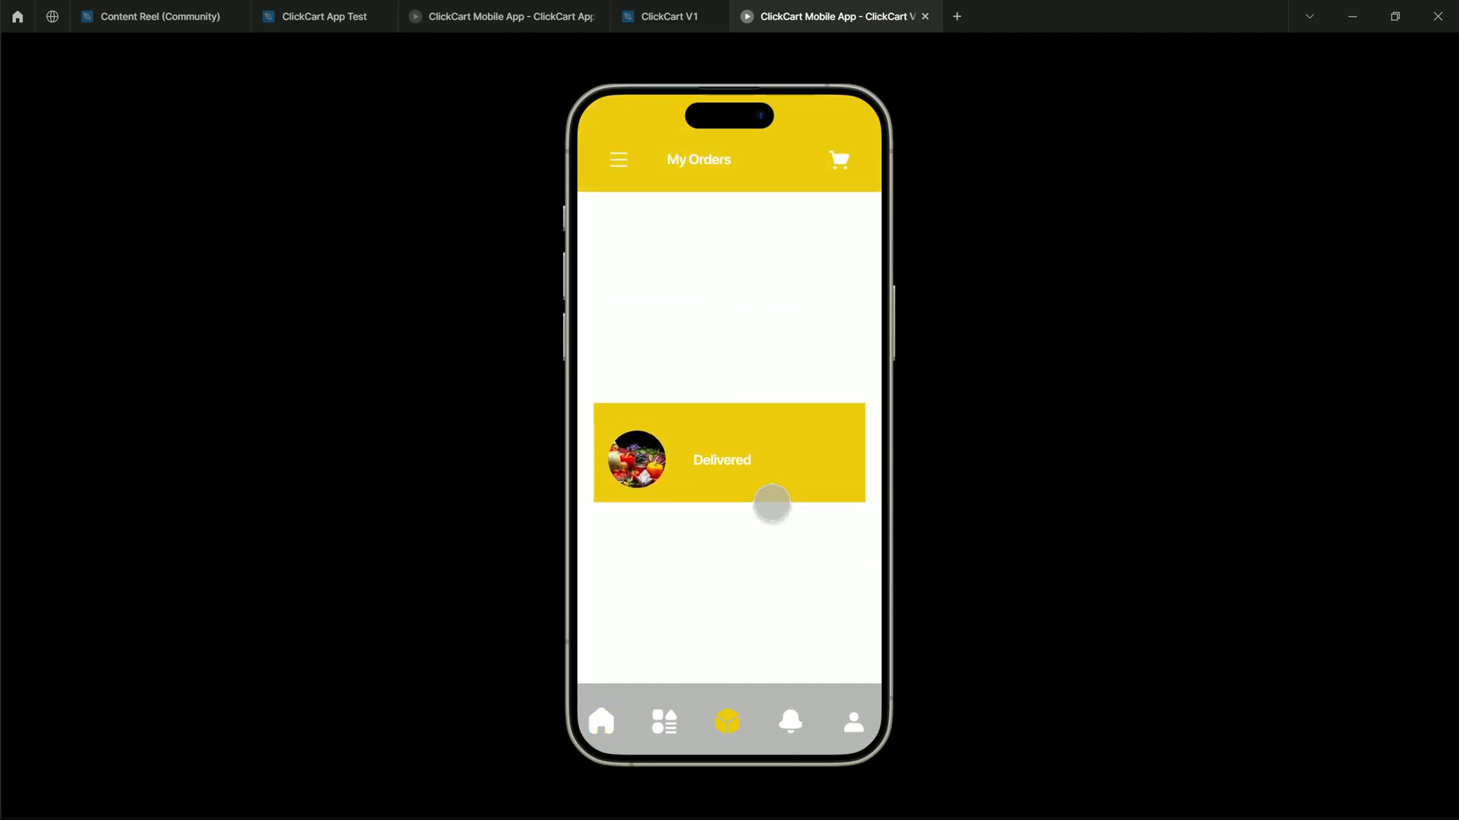
{"action": "left_click", "coordinate": [661, 16]}
Step: Delete the large cart icon below the Delivered card in My Orders Ani 4
{"action": "left_click", "coordinate": [1098, 295]}
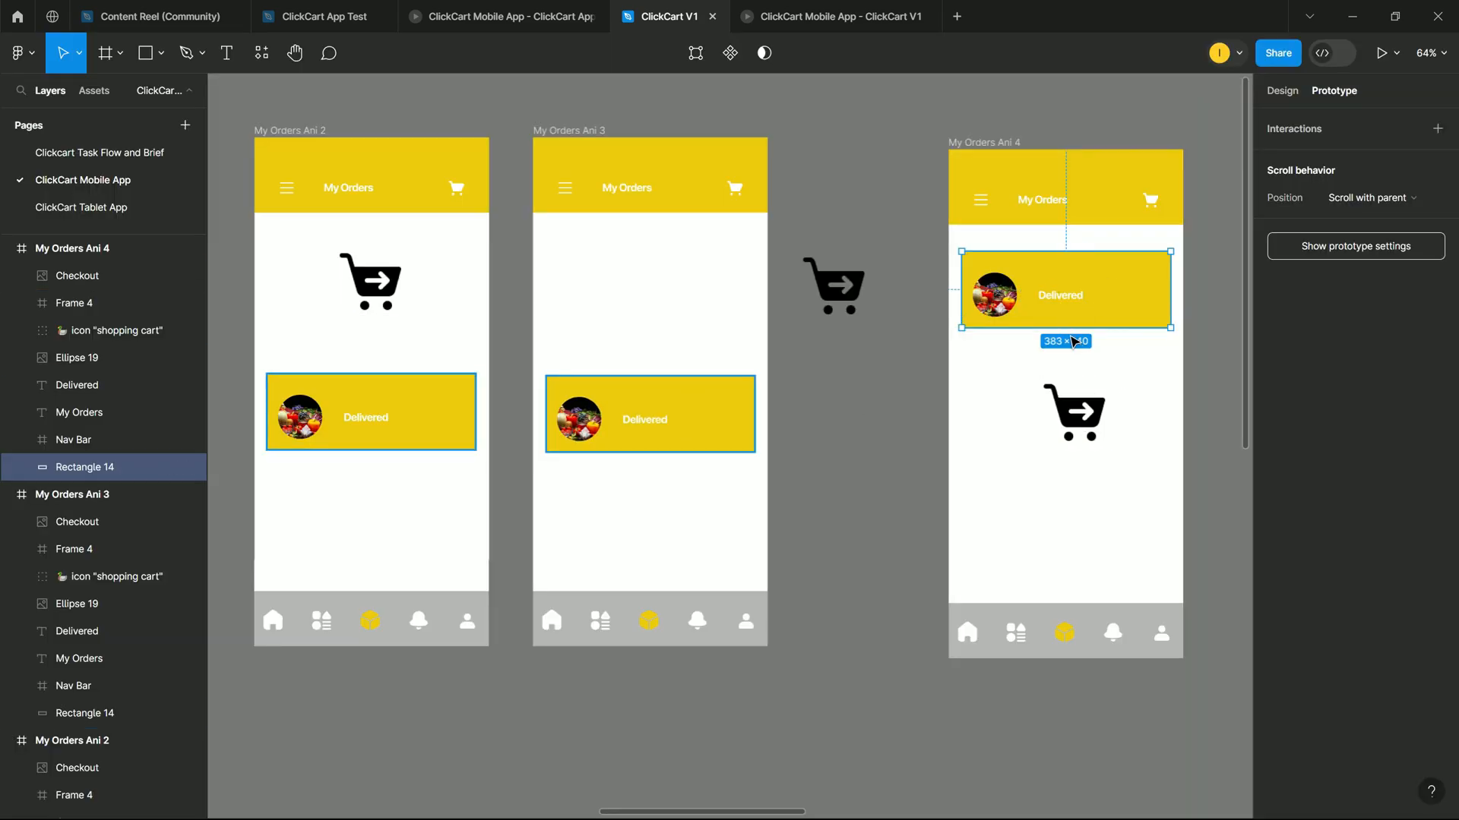
{"action": "left_click", "coordinate": [1085, 410]}
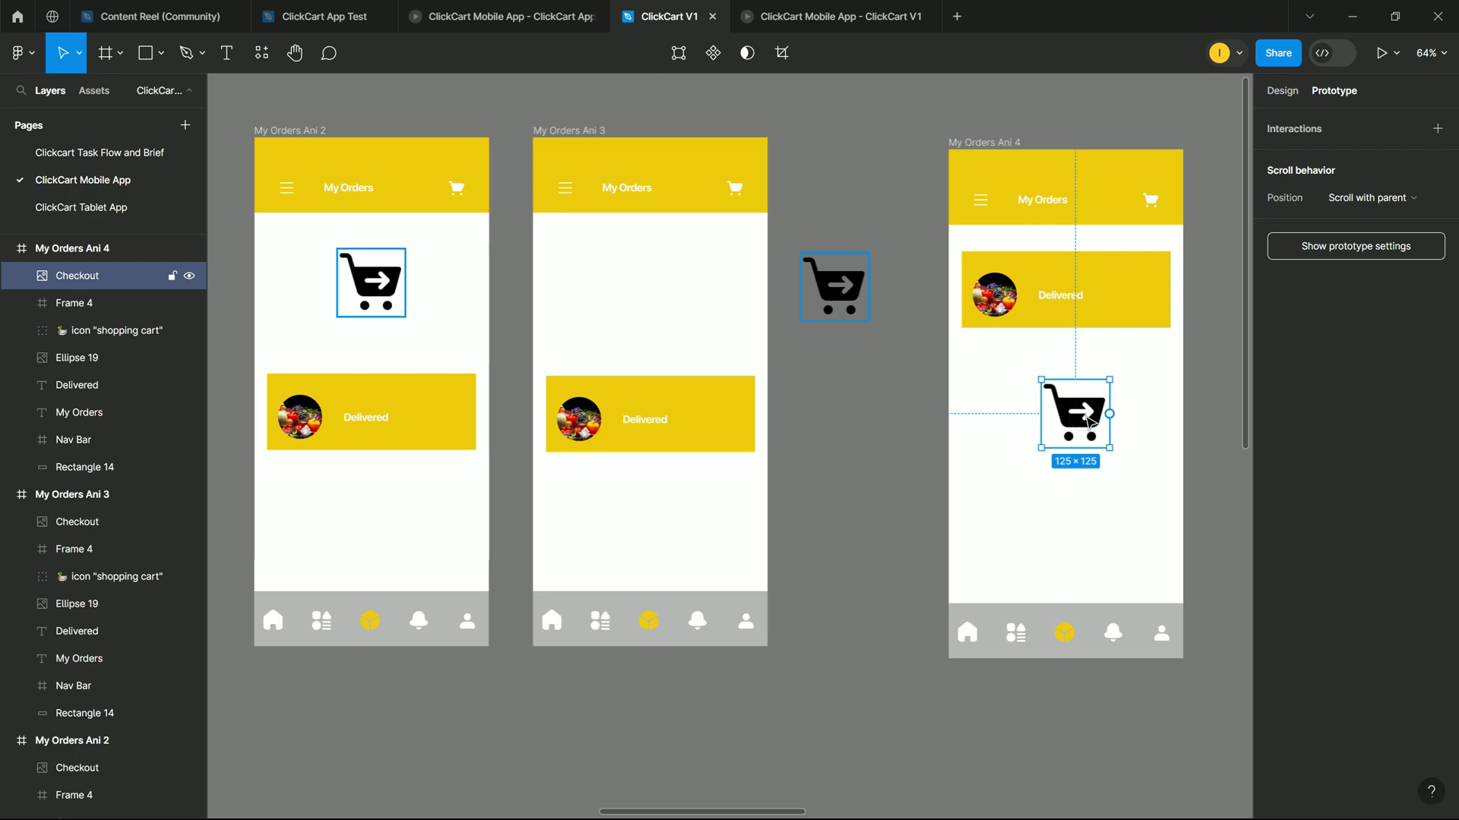
{"action": "key", "text": "Delete"}
Step: Connect My Orders Ani 3 to My Orders Ani 4 with a Smart animate transition triggered After delay at 800ms
{"action": "left_click", "coordinate": [569, 130]}
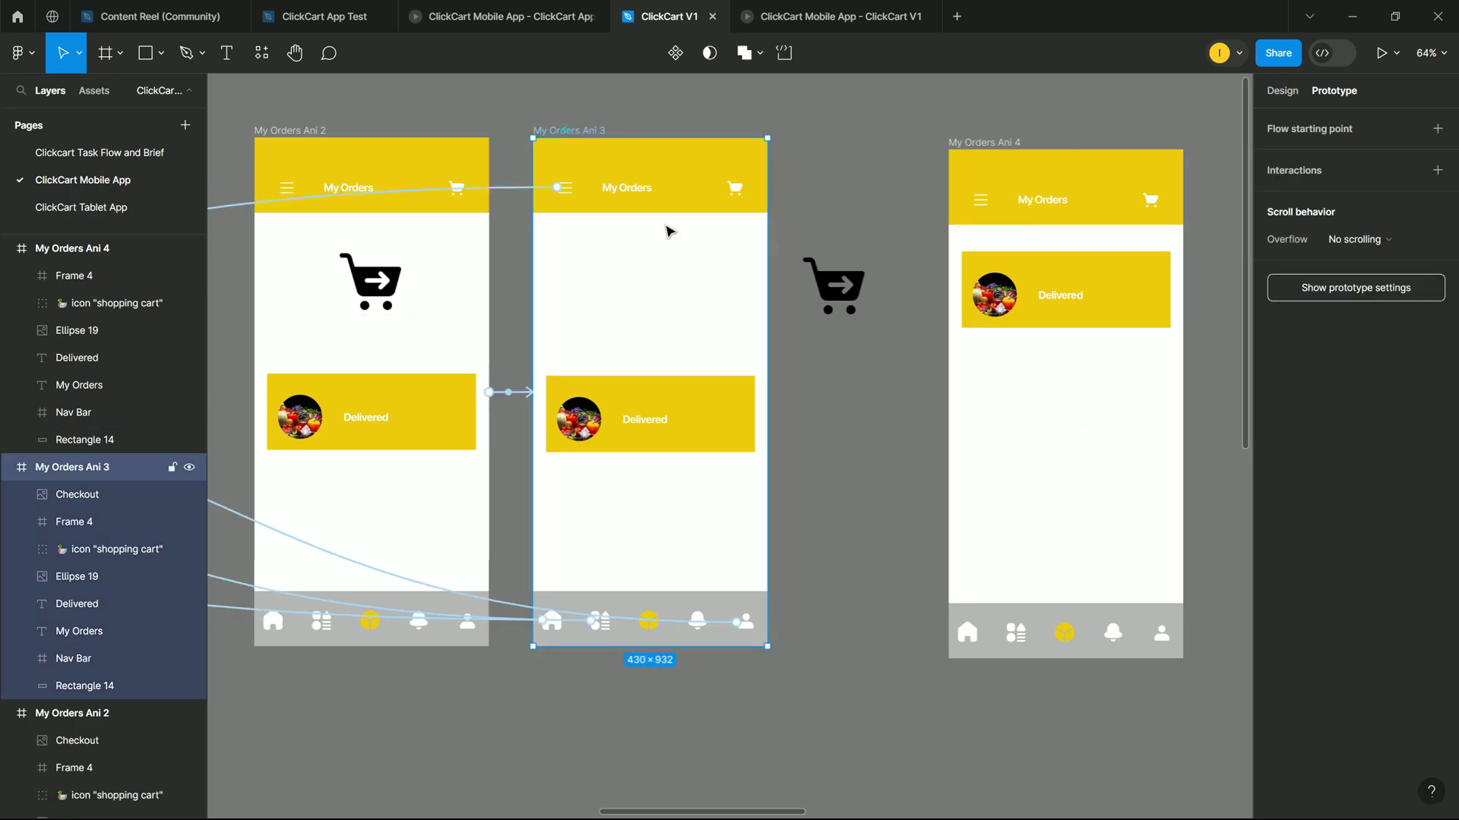
{"action": "left_click_drag", "start_coordinate": [767, 392], "coordinate": [967, 399]}
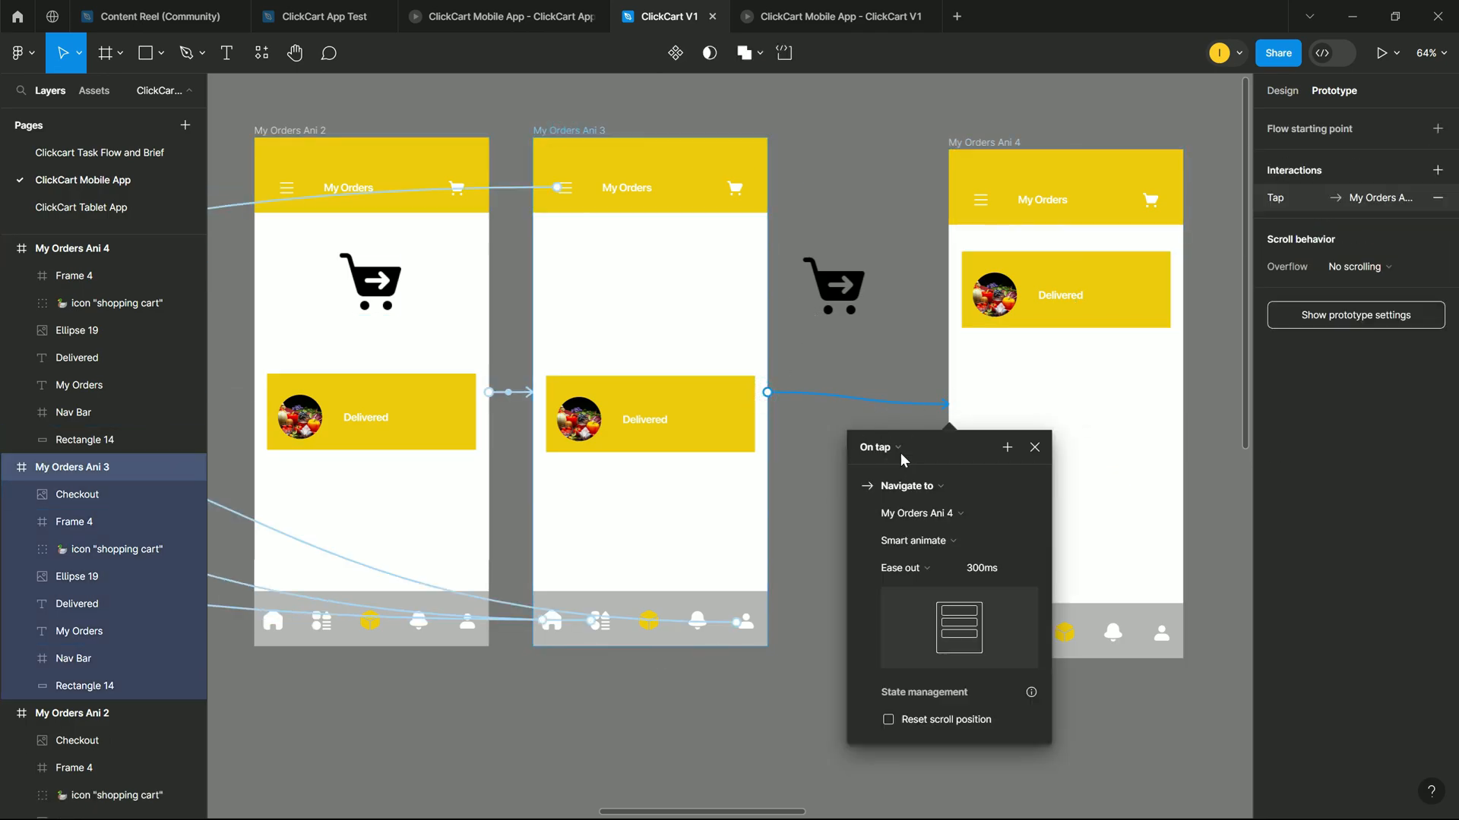
{"action": "left_click", "coordinate": [899, 446]}
{"action": "left_click", "coordinate": [905, 660]}
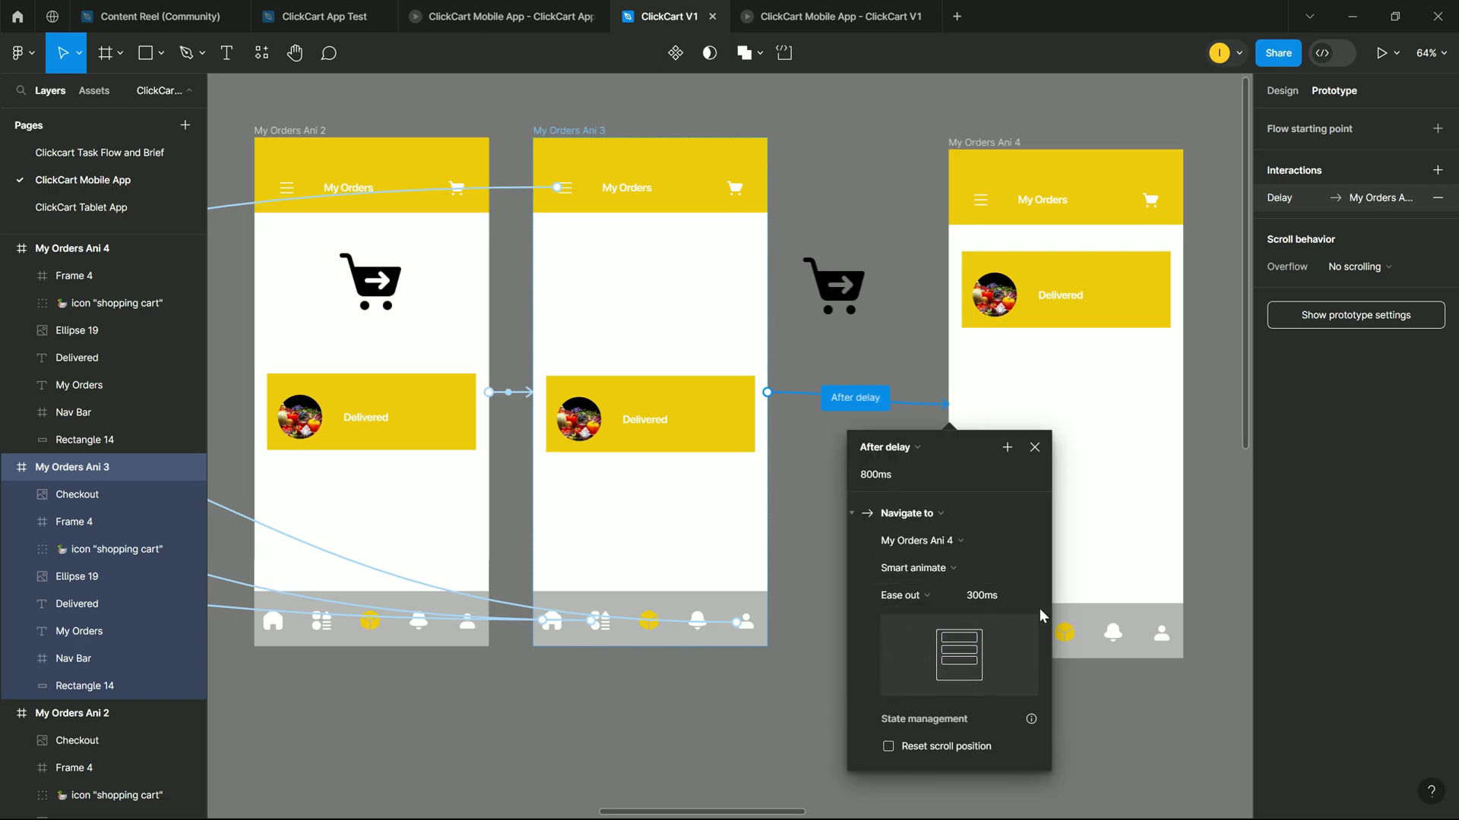
Step: Run the prototype from the home screen to My Orders to test the full four-frame animation, and return to the design
{"action": "left_click", "coordinate": [783, 14]}
{"action": "left_click", "coordinate": [594, 721]}
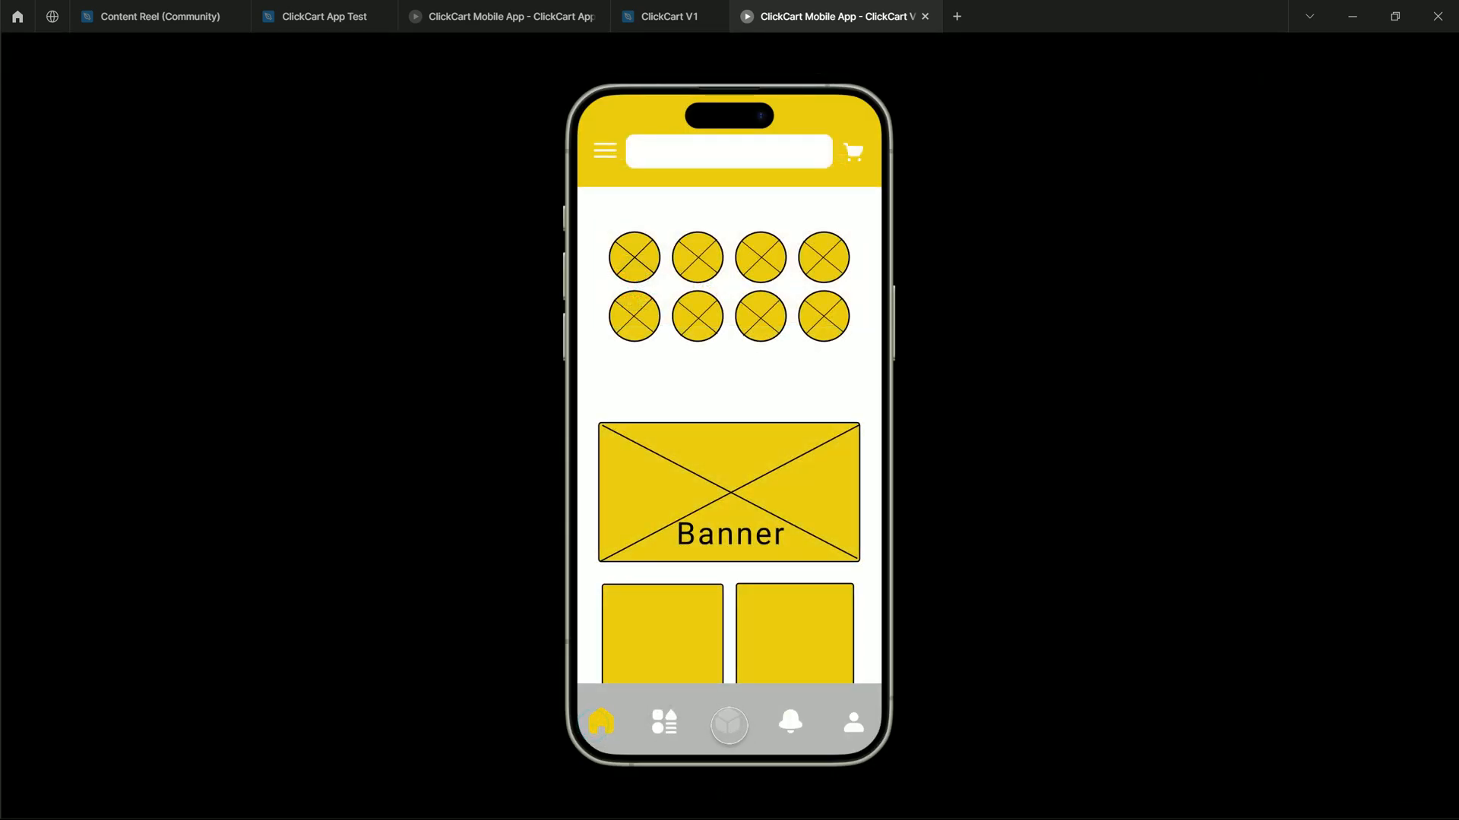
{"action": "left_click", "coordinate": [730, 726]}
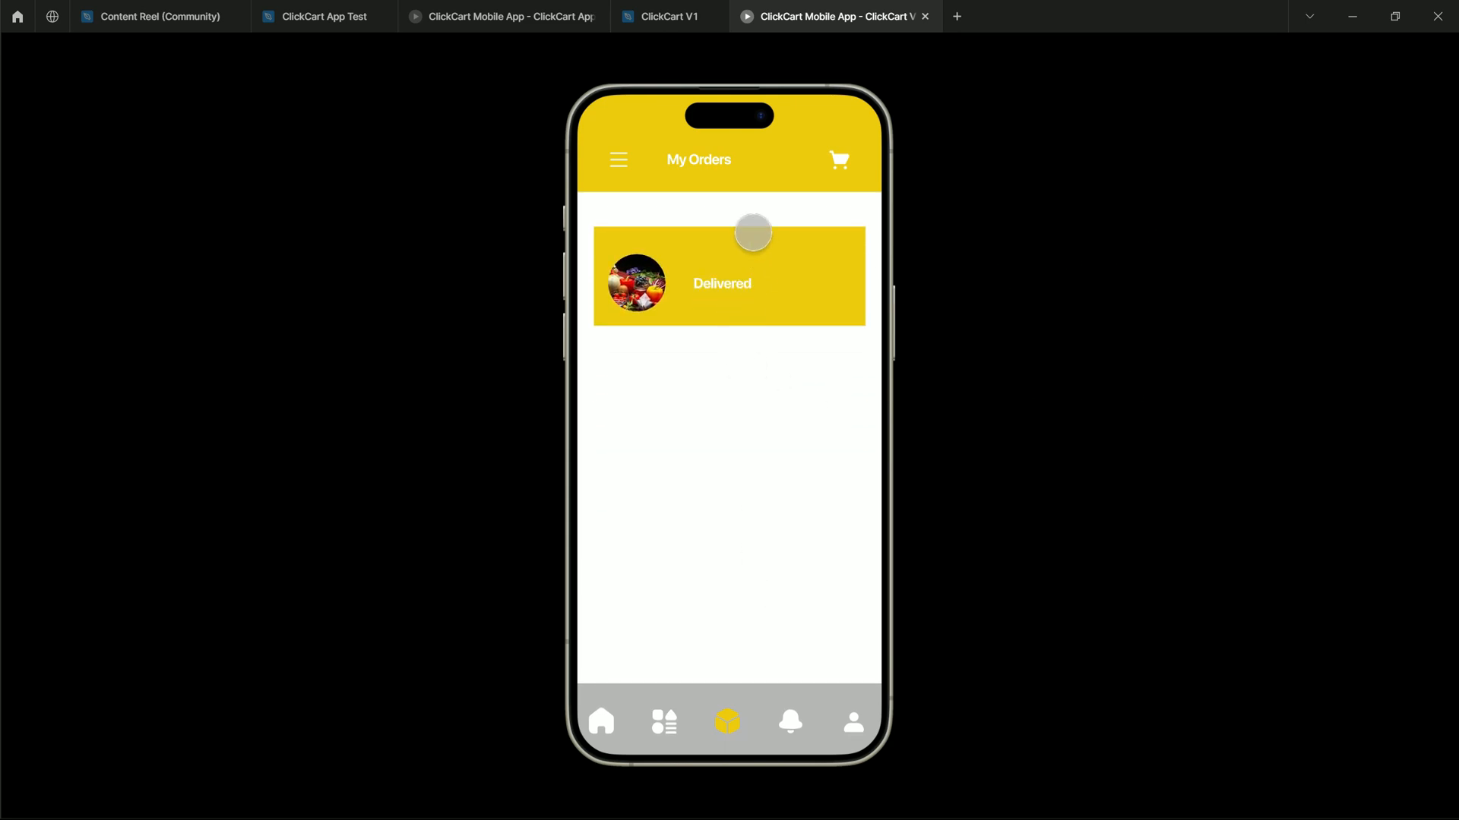
{"action": "left_click", "coordinate": [668, 16]}
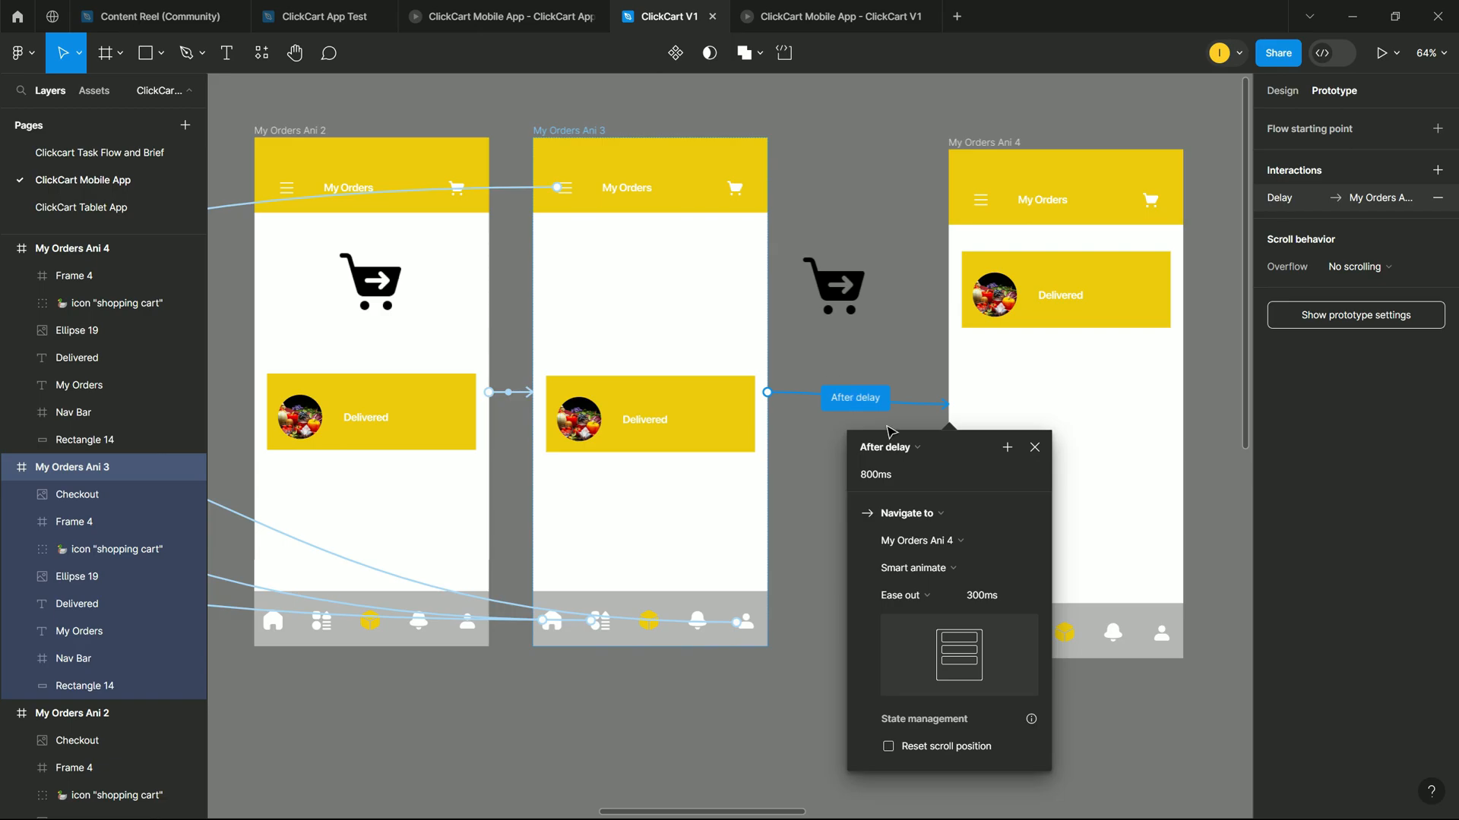
Step: Examine the cart icon's Checkout layer and its design properties in My Orders Ani 2 and My Orders Ani 3
{"action": "scroll", "coordinate": [890, 436], "scroll_direction": "down", "scroll_amount": 5}
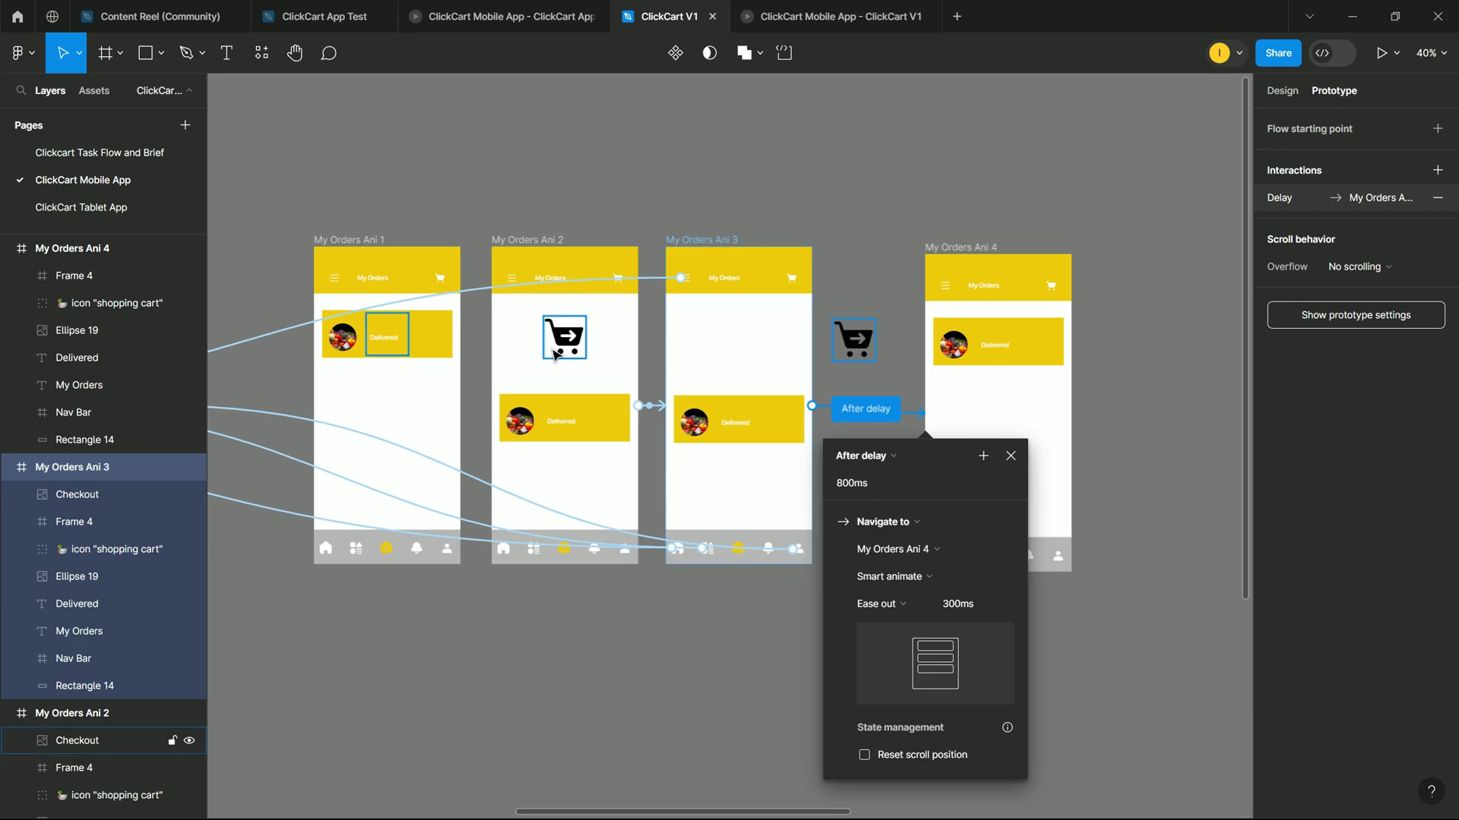
{"action": "left_click", "coordinate": [565, 338]}
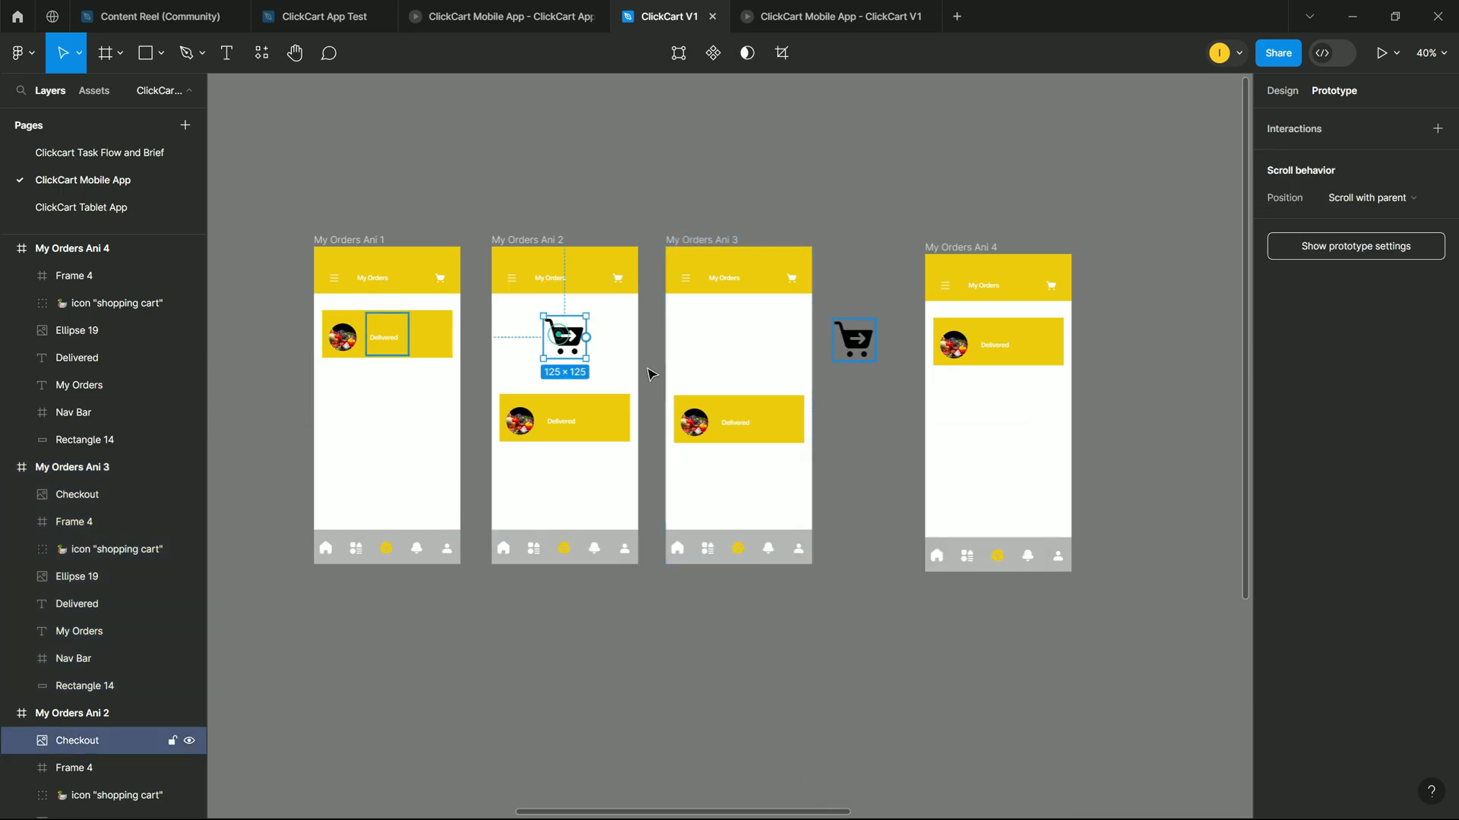
{"action": "left_click", "coordinate": [1282, 90]}
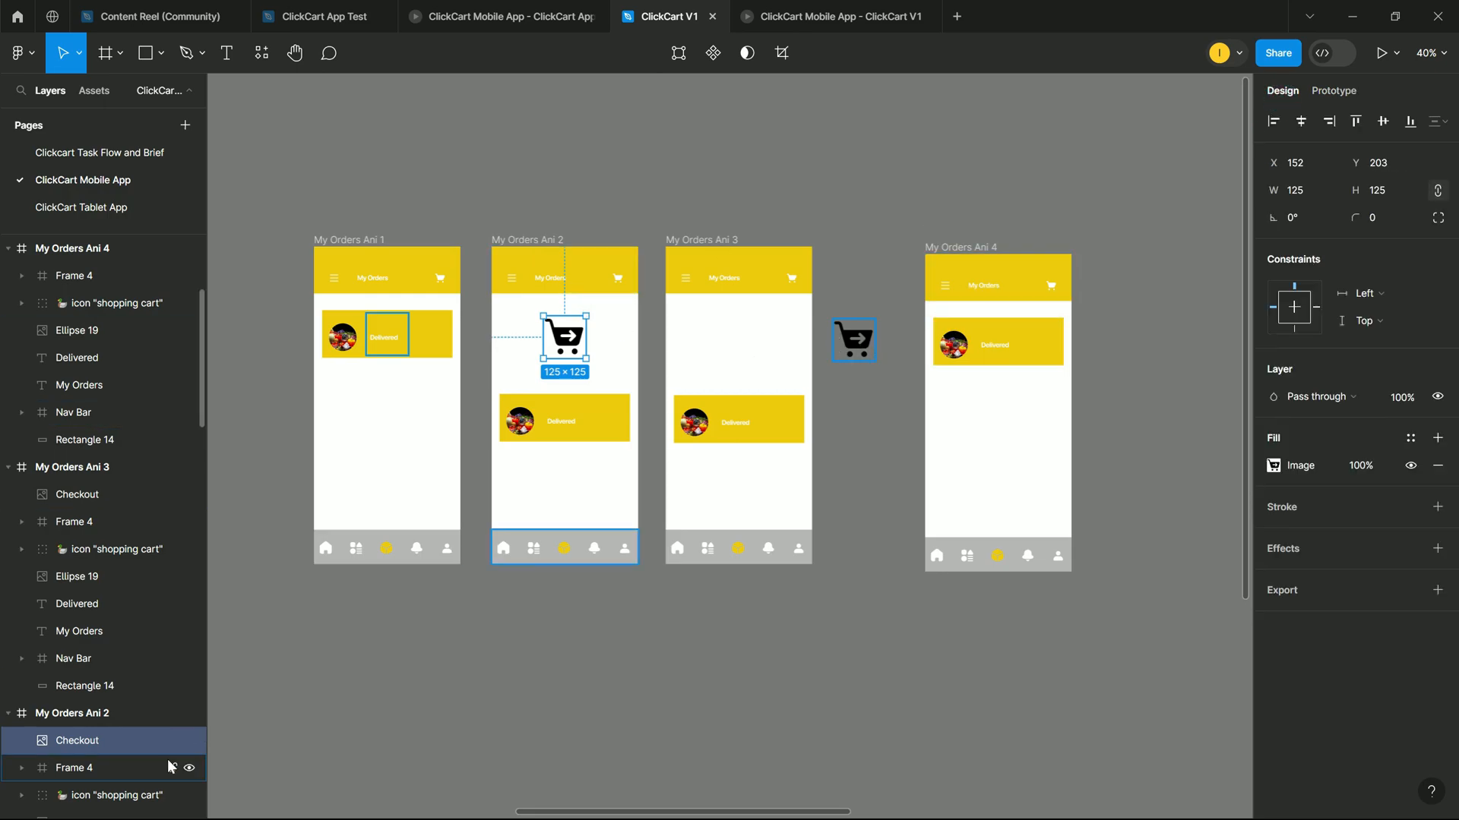
{"action": "left_click", "coordinate": [853, 340]}
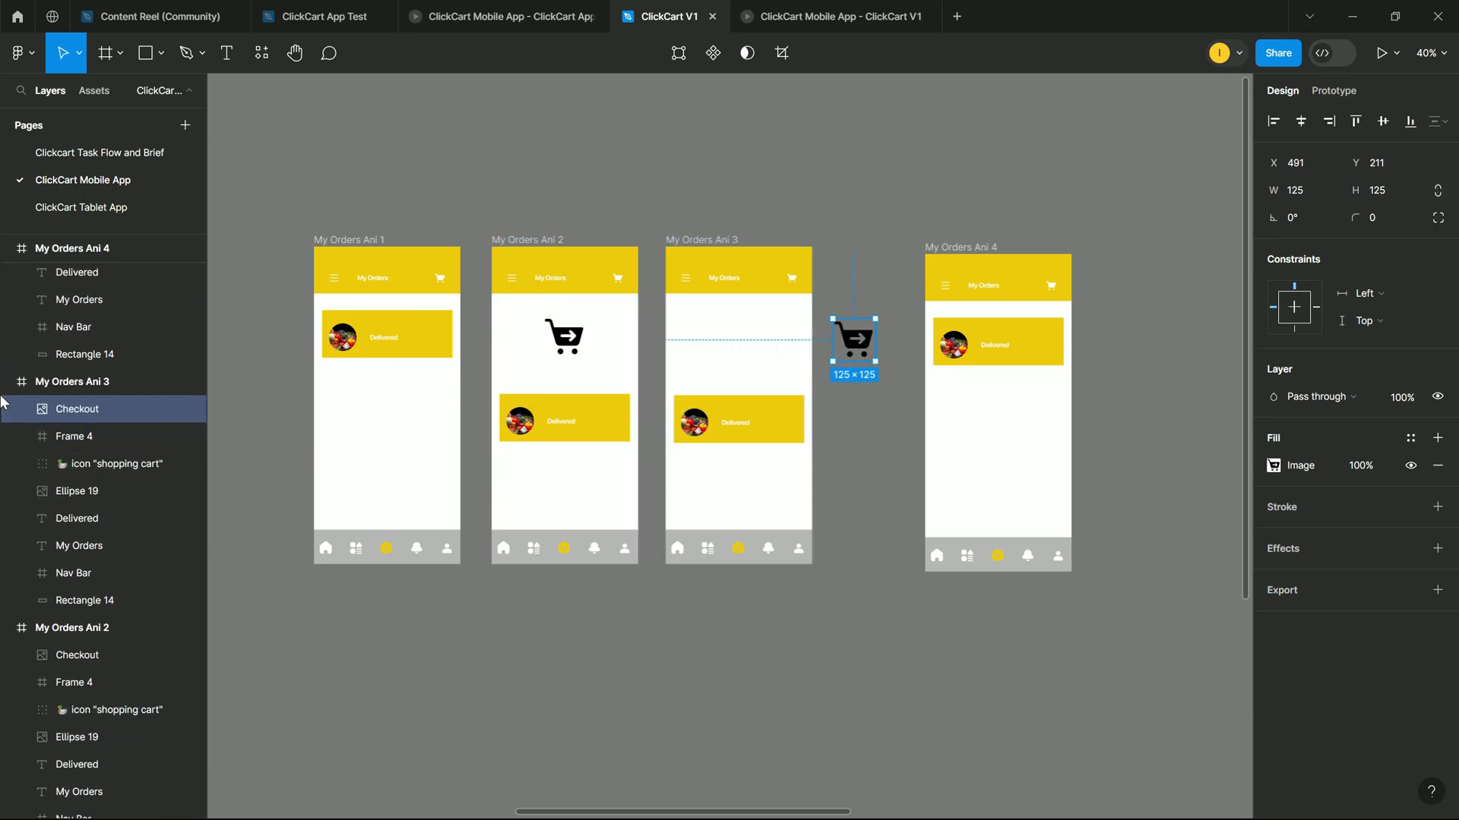
{"action": "mouse_move", "coordinate": [107, 412]}
{"action": "left_mouse_down"}
{"action": "mouse_move", "coordinate": [116, 376]}
{"action": "mouse_move", "coordinate": [98, 412]}
{"action": "mouse_move", "coordinate": [134, 403]}
{"action": "left_mouse_up"}
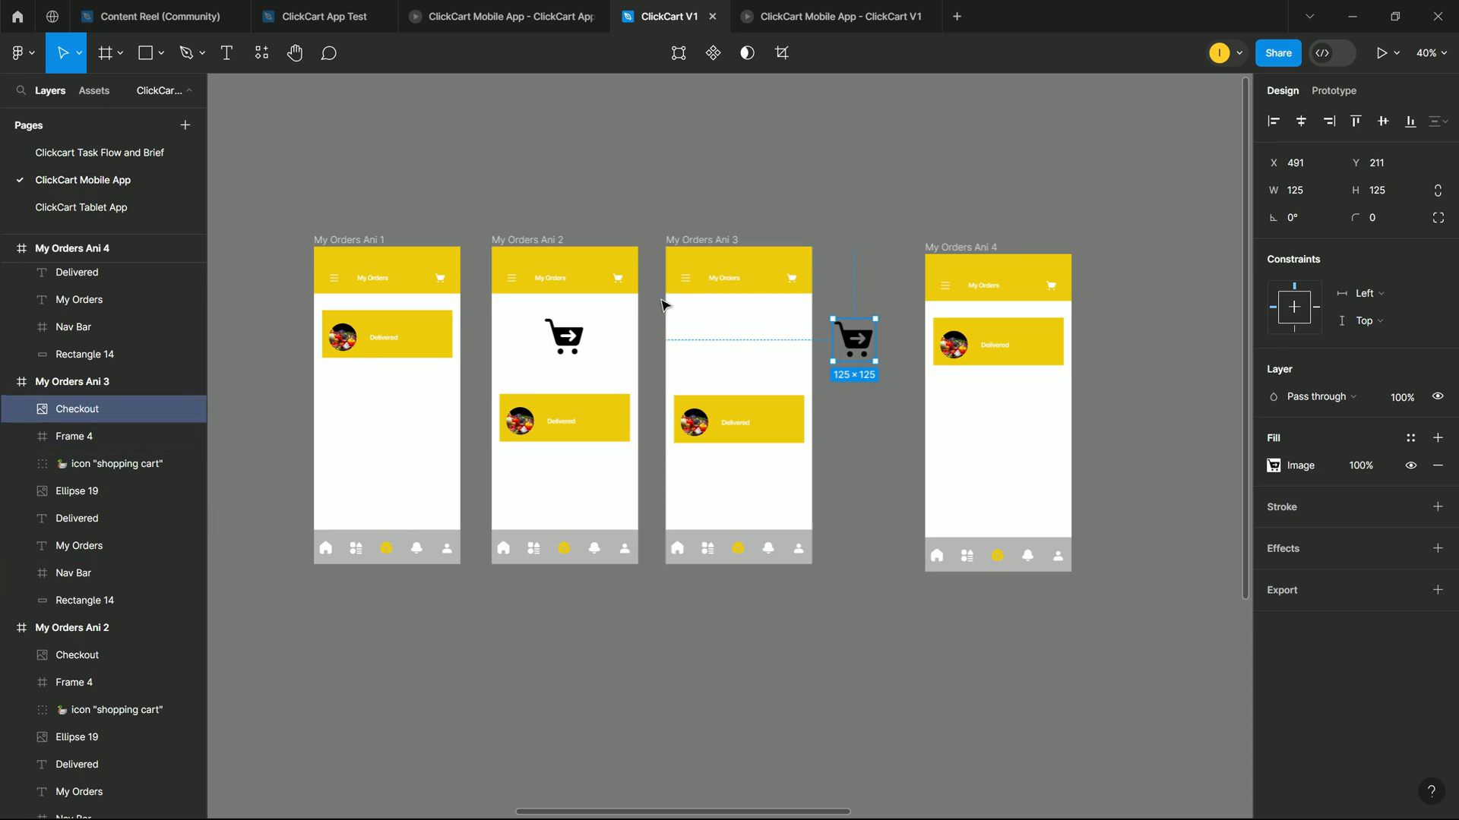